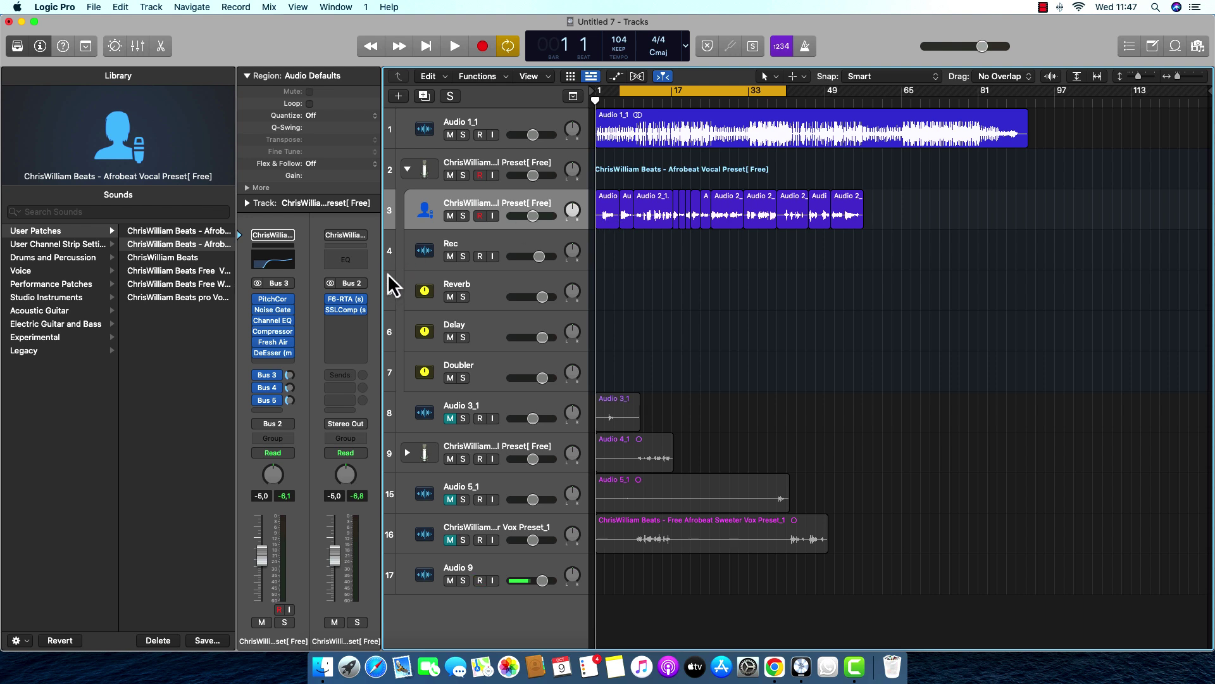
Step: Shorten the cycle range to start at about bar 32, then play that section with the mixer open
{"action": "left_click", "coordinate": [619, 98]}
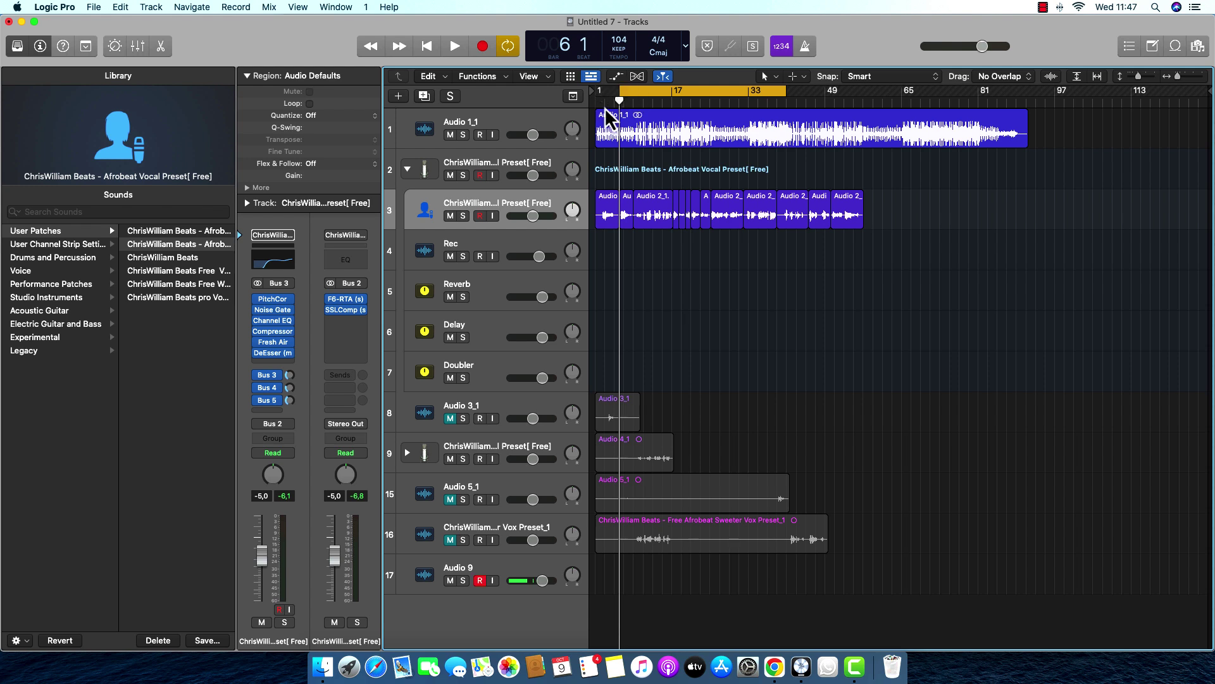
{"action": "left_click_drag", "start_coordinate": [618, 90], "coordinate": [744, 278]}
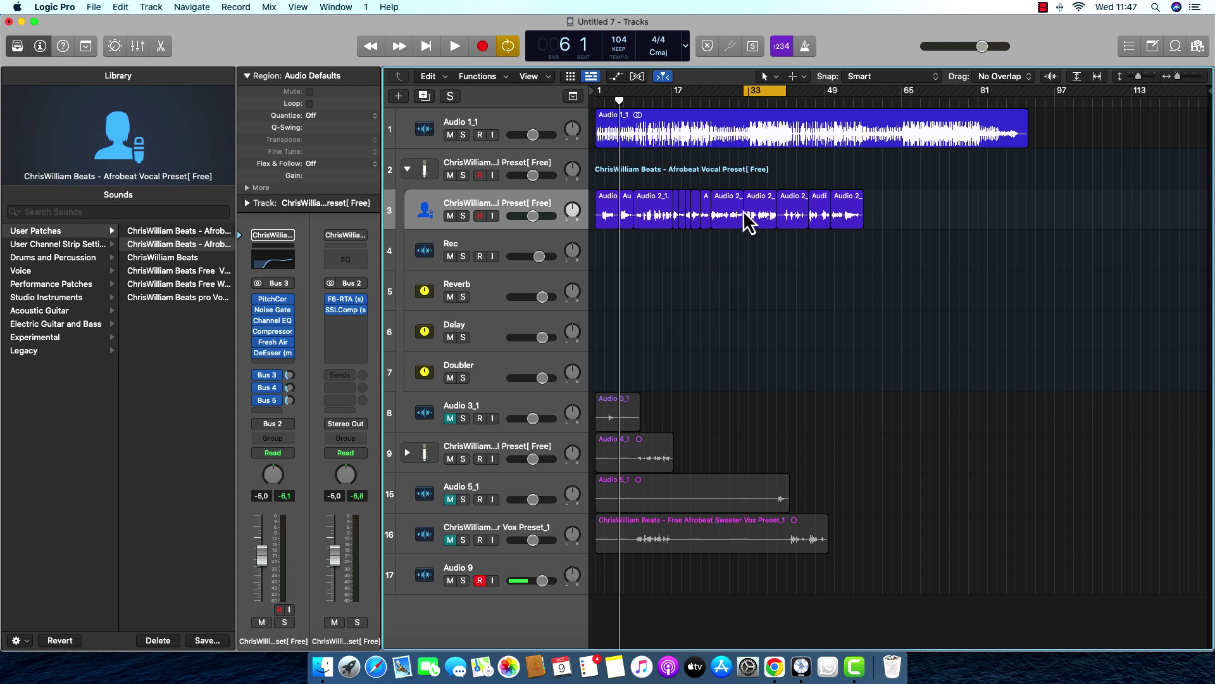
{"action": "key", "text": "x"}
{"action": "key", "text": "space"}
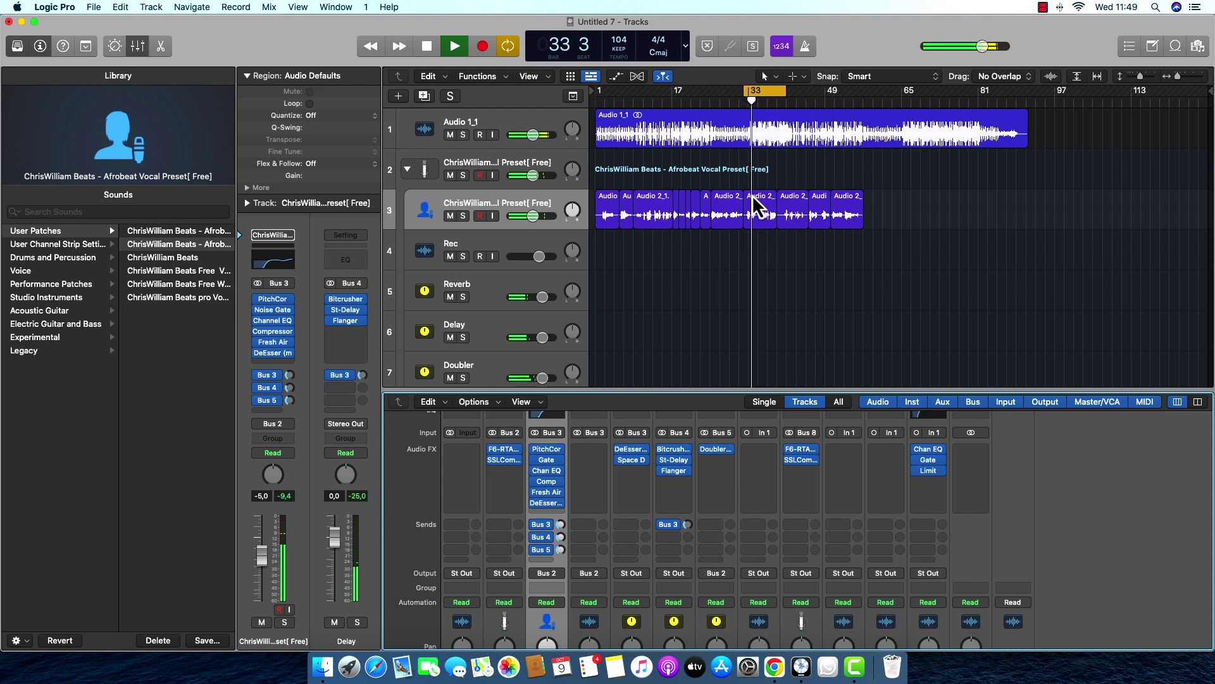
{"action": "scroll", "coordinate": [1041, 298], "scroll_direction": "down", "scroll_amount": 4}
{"action": "scroll", "coordinate": [955, 435], "scroll_direction": "down", "scroll_amount": 6}
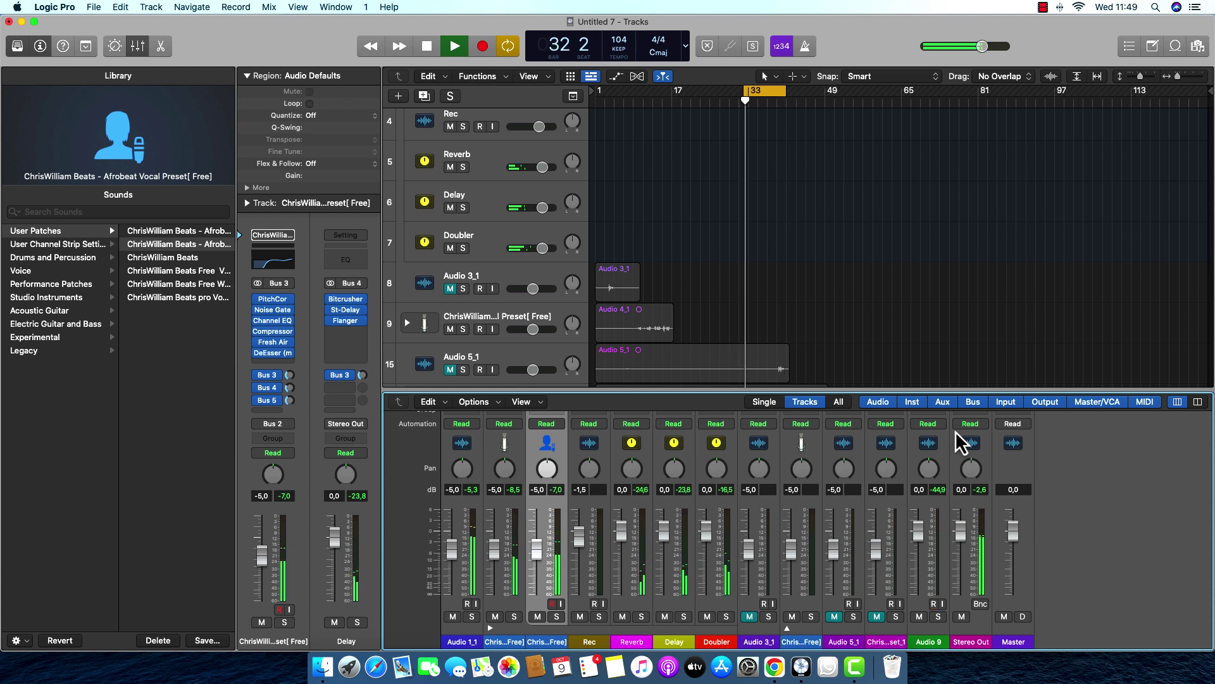
{"action": "key", "text": "space"}
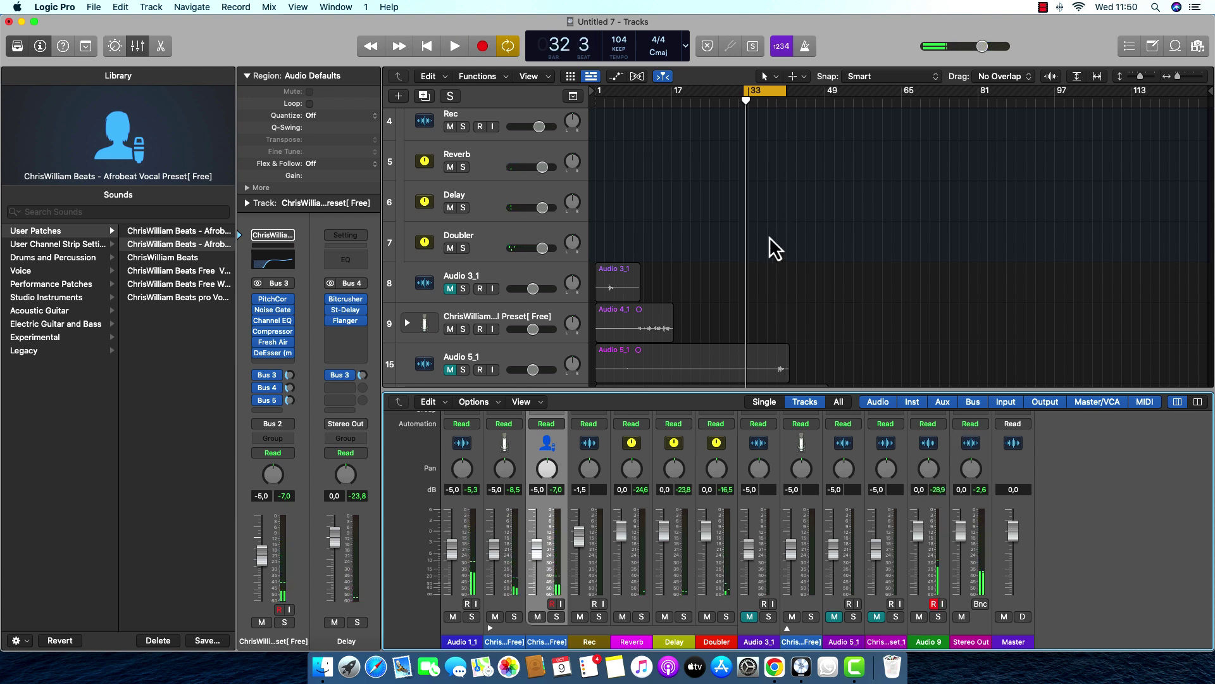
Step: Bypass the plug-ins on the vocal stack, together with all effects and sends on its vocal channel
{"action": "scroll", "coordinate": [834, 313], "scroll_direction": "up", "scroll_amount": 5}
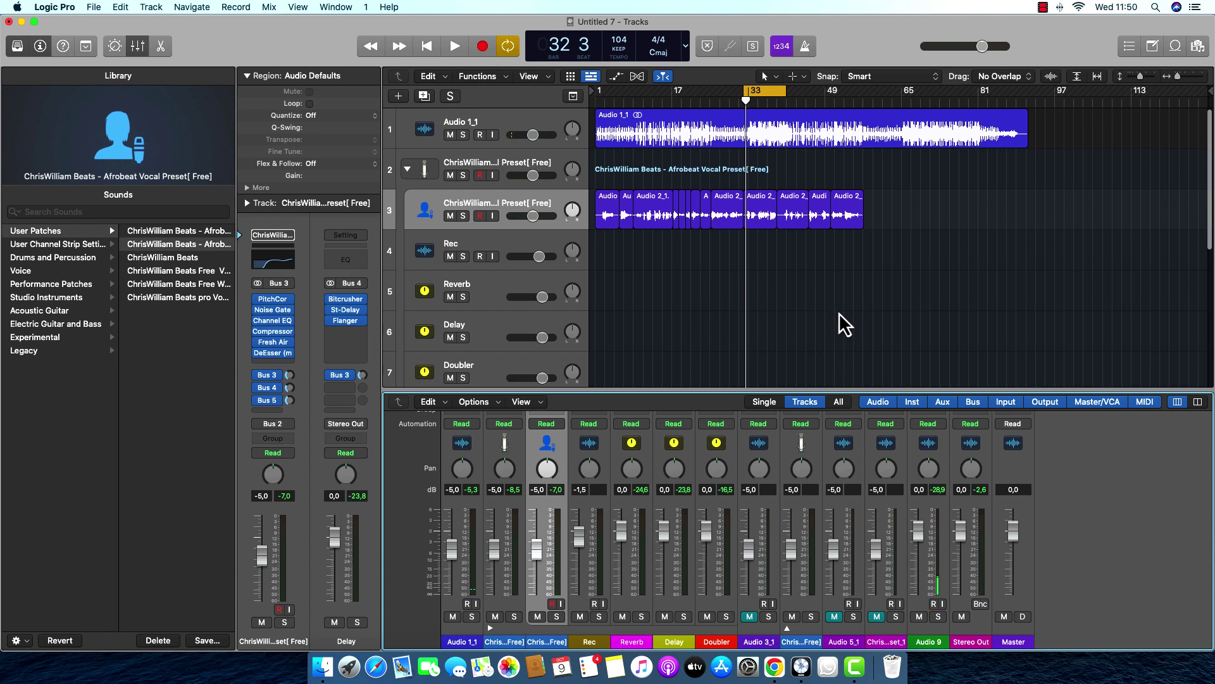
{"action": "scroll", "coordinate": [700, 370], "scroll_direction": "down", "scroll_amount": 5}
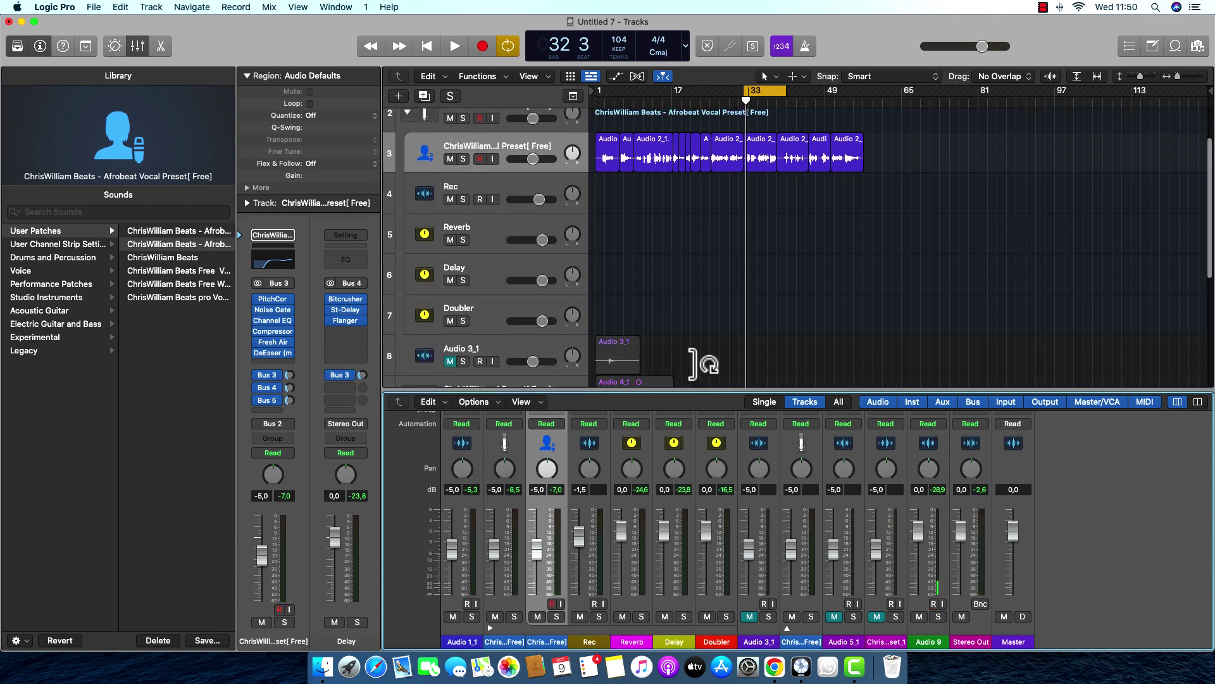
{"action": "scroll", "coordinate": [633, 512], "scroll_direction": "up", "scroll_amount": 5}
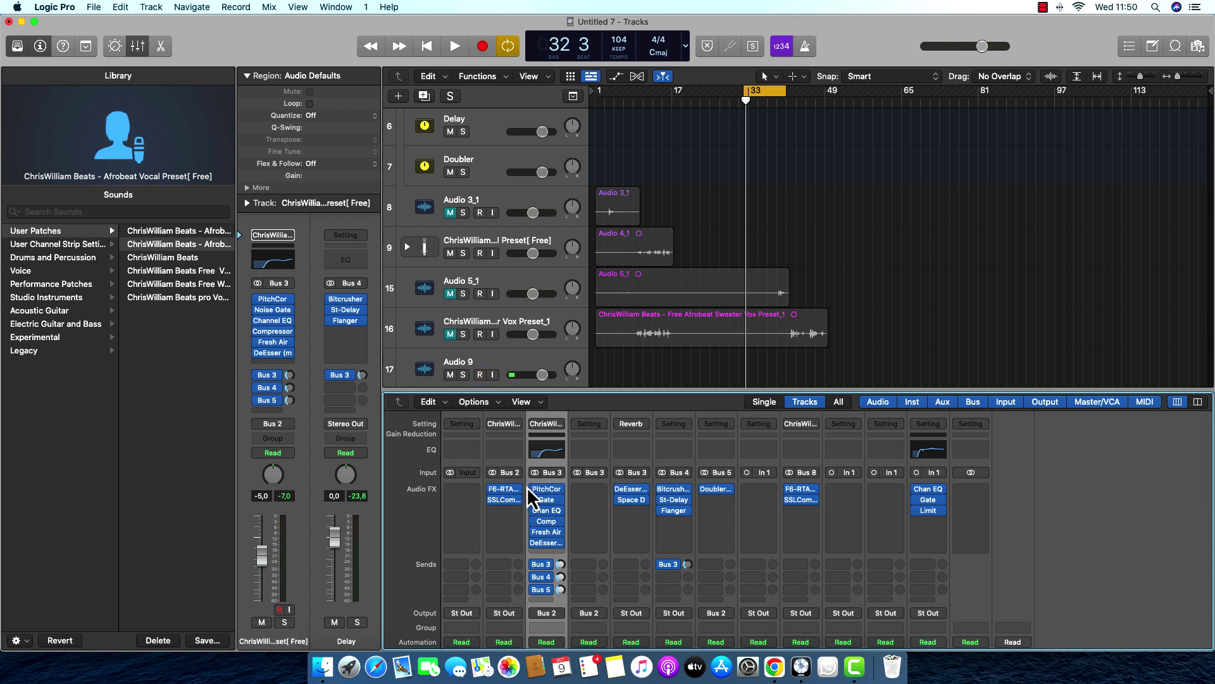
{"action": "left_click", "coordinate": [530, 488], "text": "alt"}
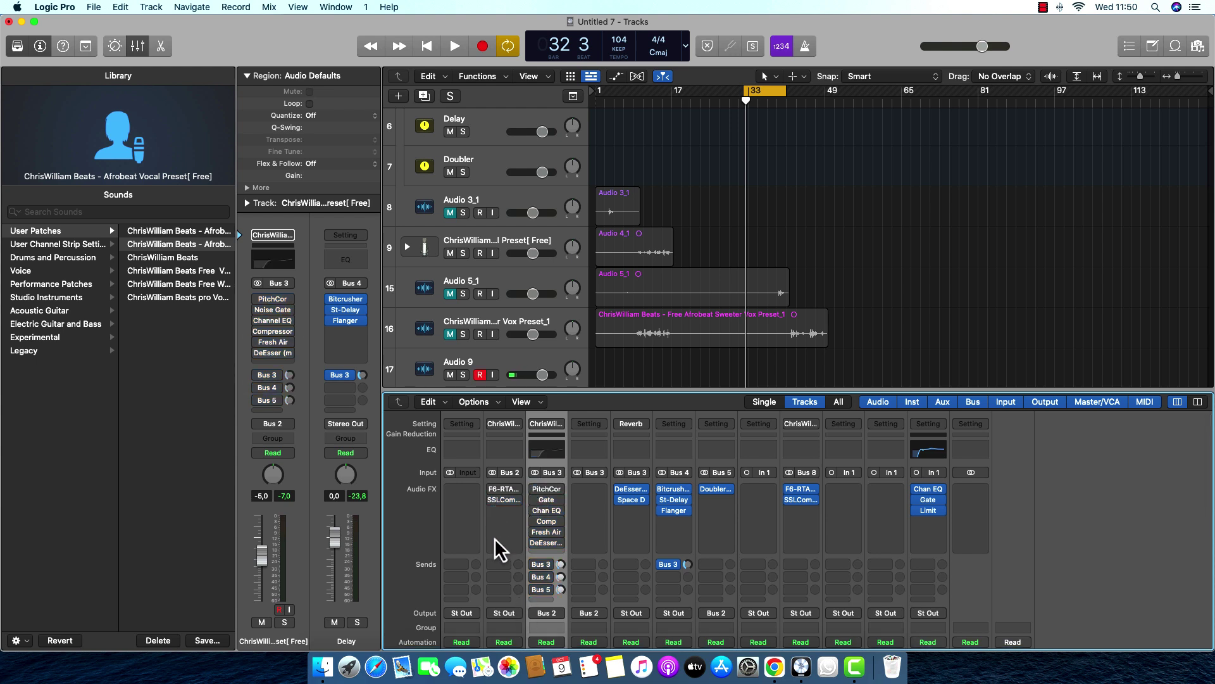
Step: Turn the vocal channel's Pitch Correction plug-in back on and view its settings window
{"action": "scroll", "coordinate": [589, 507], "scroll_direction": "down", "scroll_amount": 3}
{"action": "scroll", "coordinate": [585, 491], "scroll_direction": "up", "scroll_amount": 3}
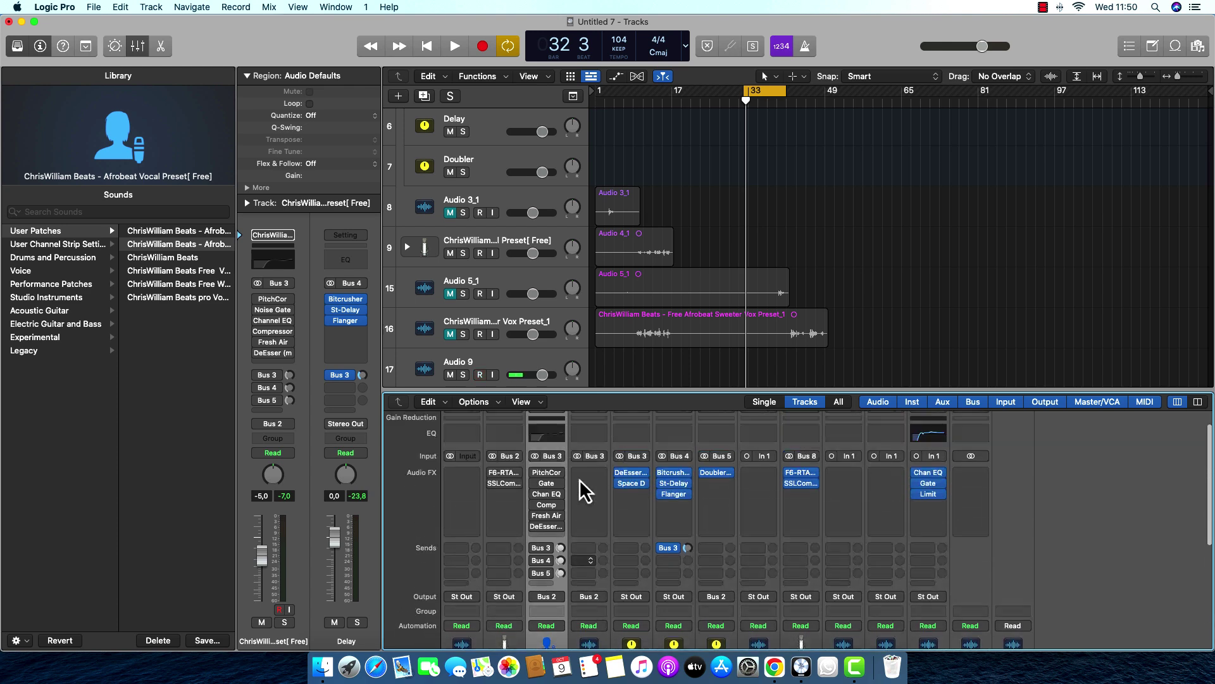
{"action": "left_click", "coordinate": [536, 484]}
{"action": "left_click", "coordinate": [545, 486]}
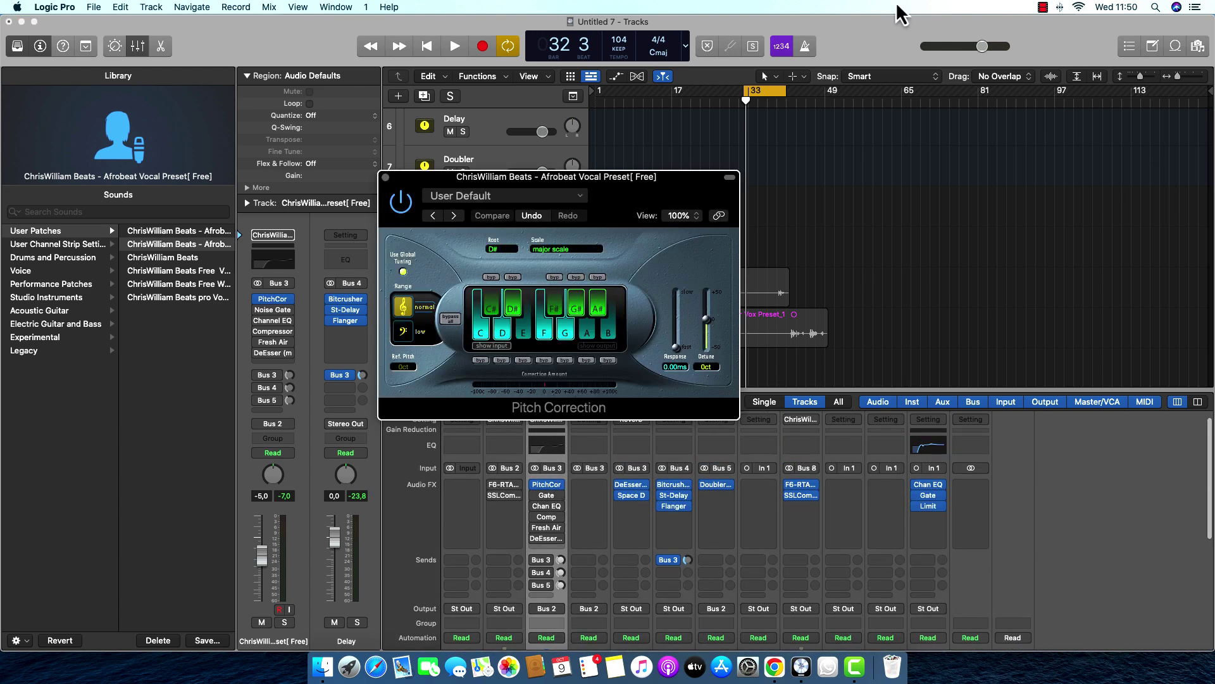
{"action": "left_click_drag", "start_coordinate": [624, 190], "coordinate": [547, 135]}
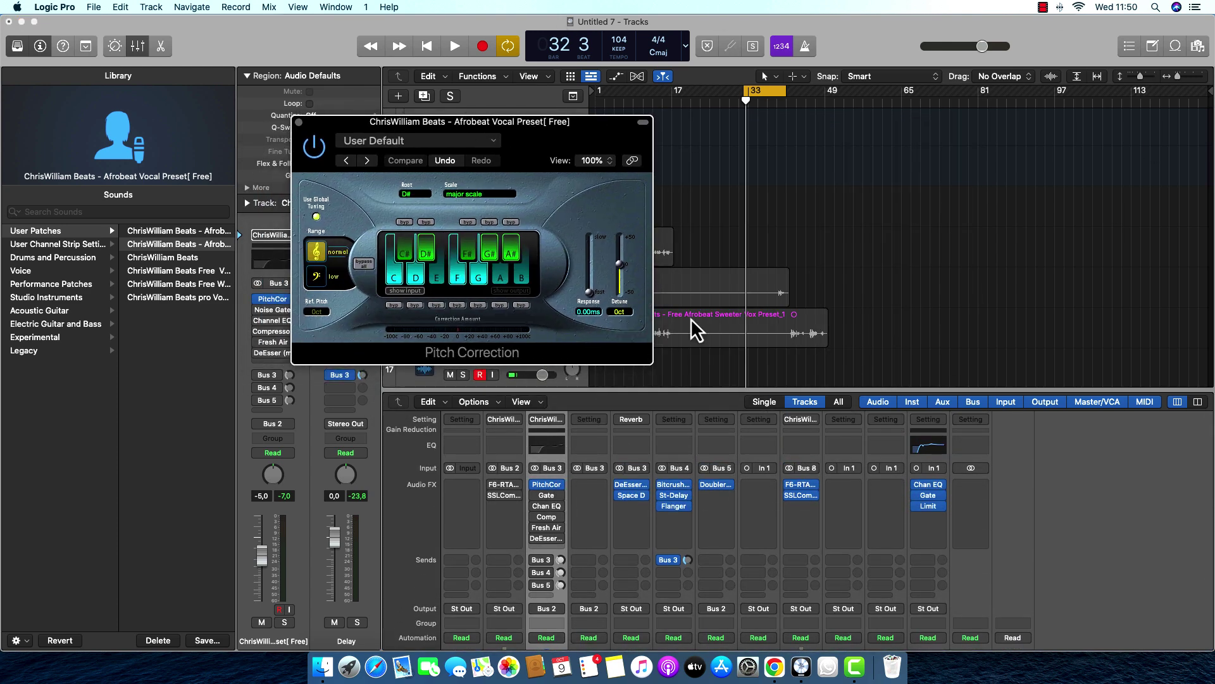
{"action": "left_click", "coordinate": [299, 122]}
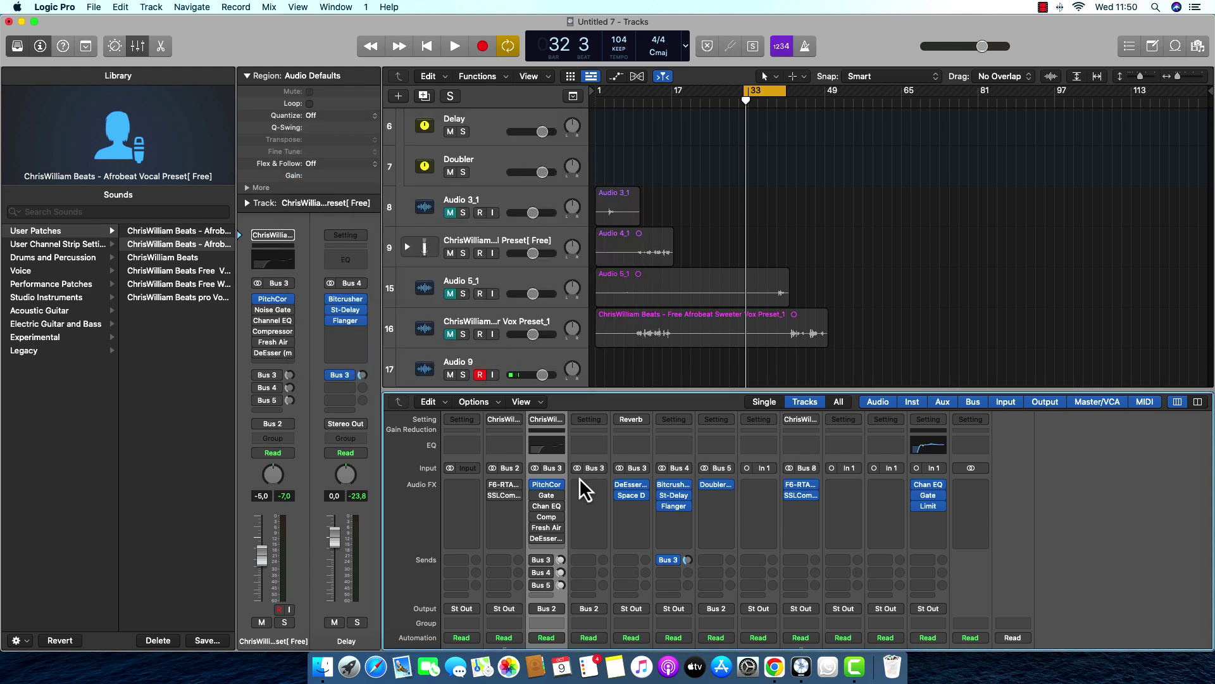
Step: Examine the root note and scale choices in the vocal channel's Pitch Correction plug-in
{"action": "left_click", "coordinate": [547, 486]}
{"action": "left_click", "coordinate": [413, 193]}
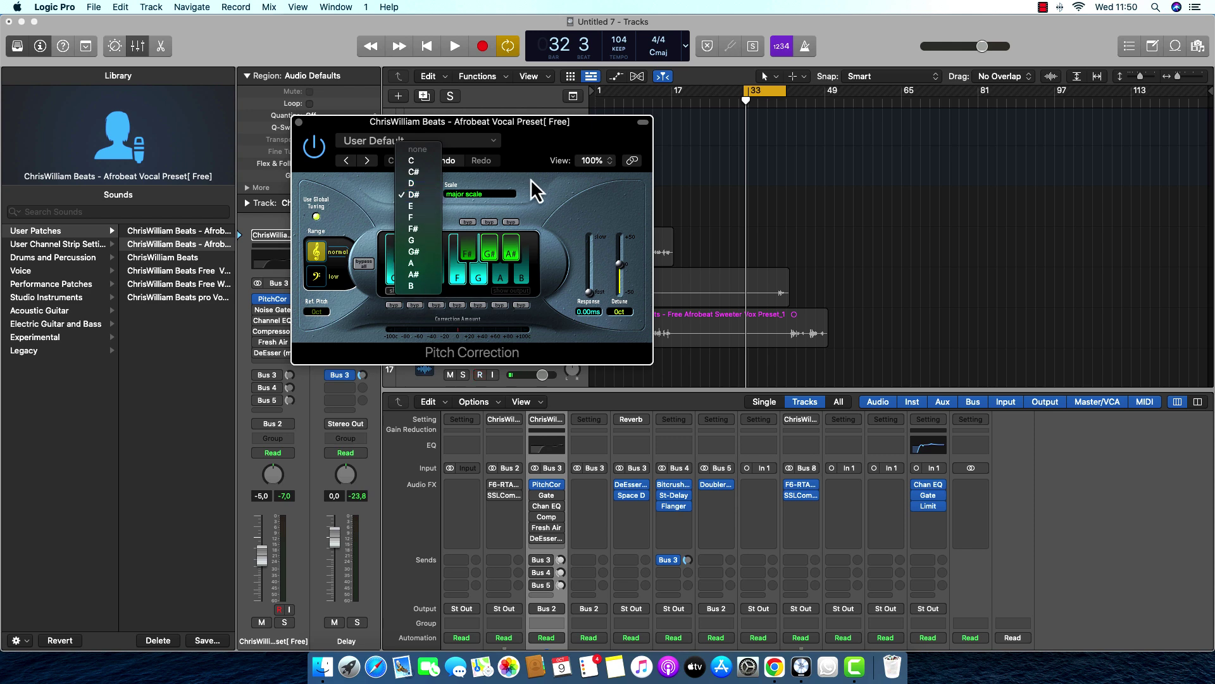
{"action": "left_click", "coordinate": [534, 196]}
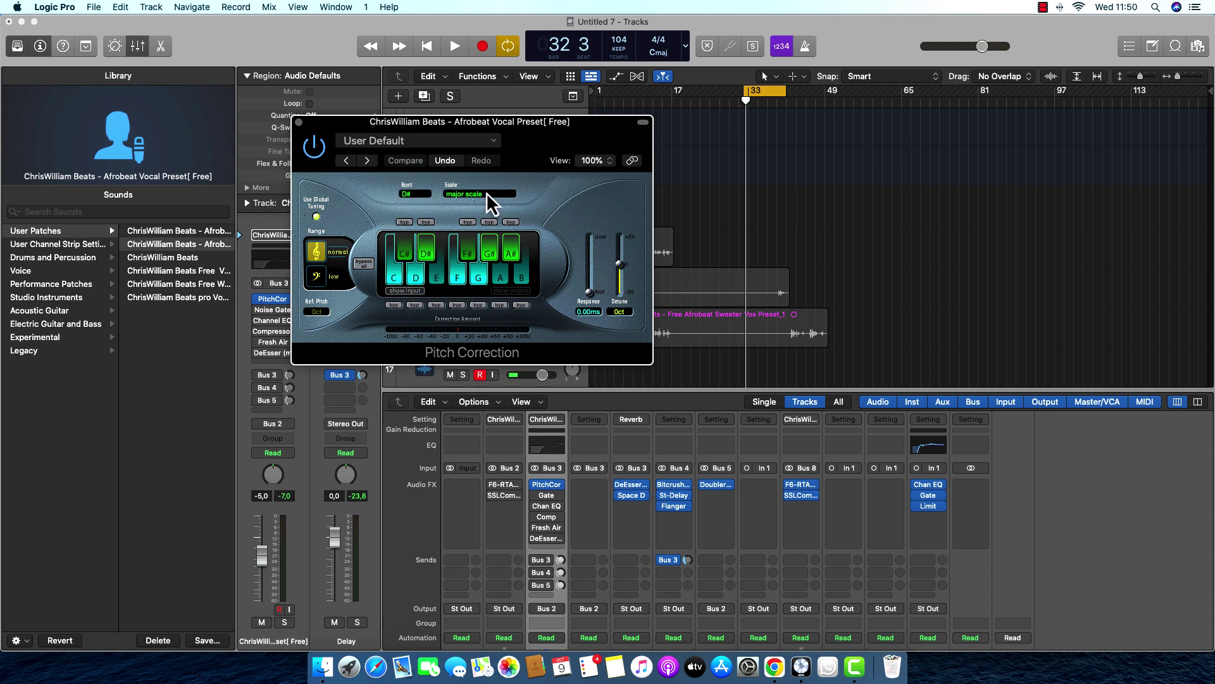
{"action": "left_click", "coordinate": [486, 193]}
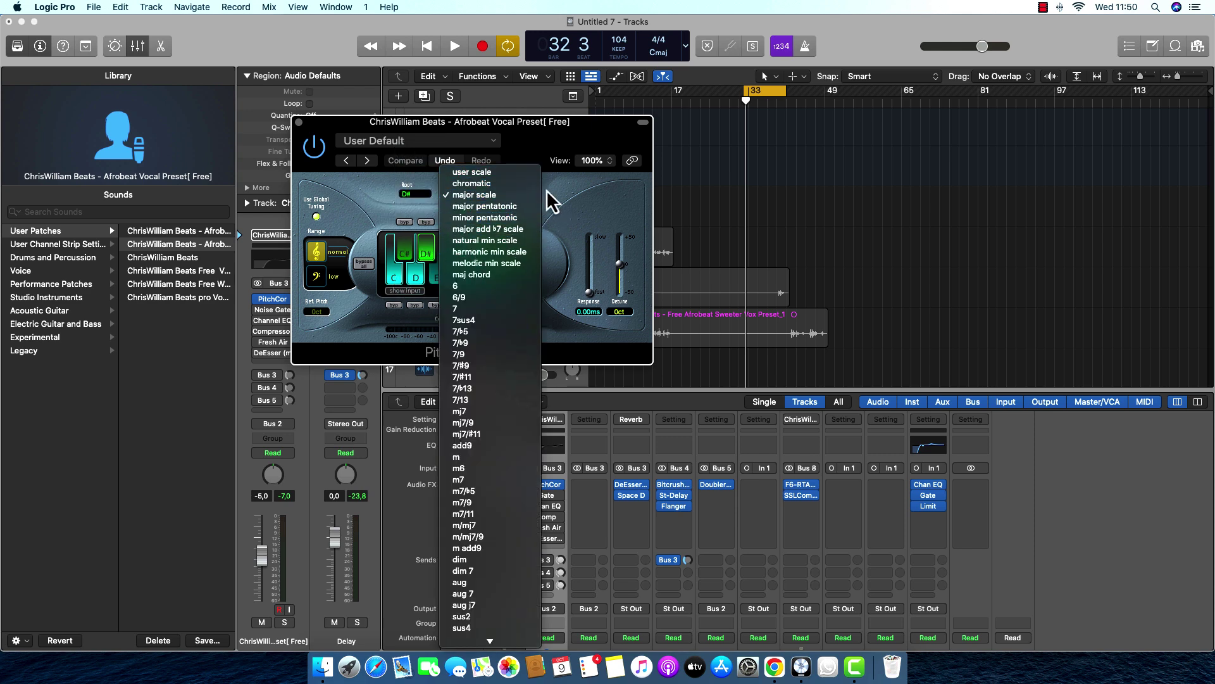
{"action": "left_click", "coordinate": [569, 191]}
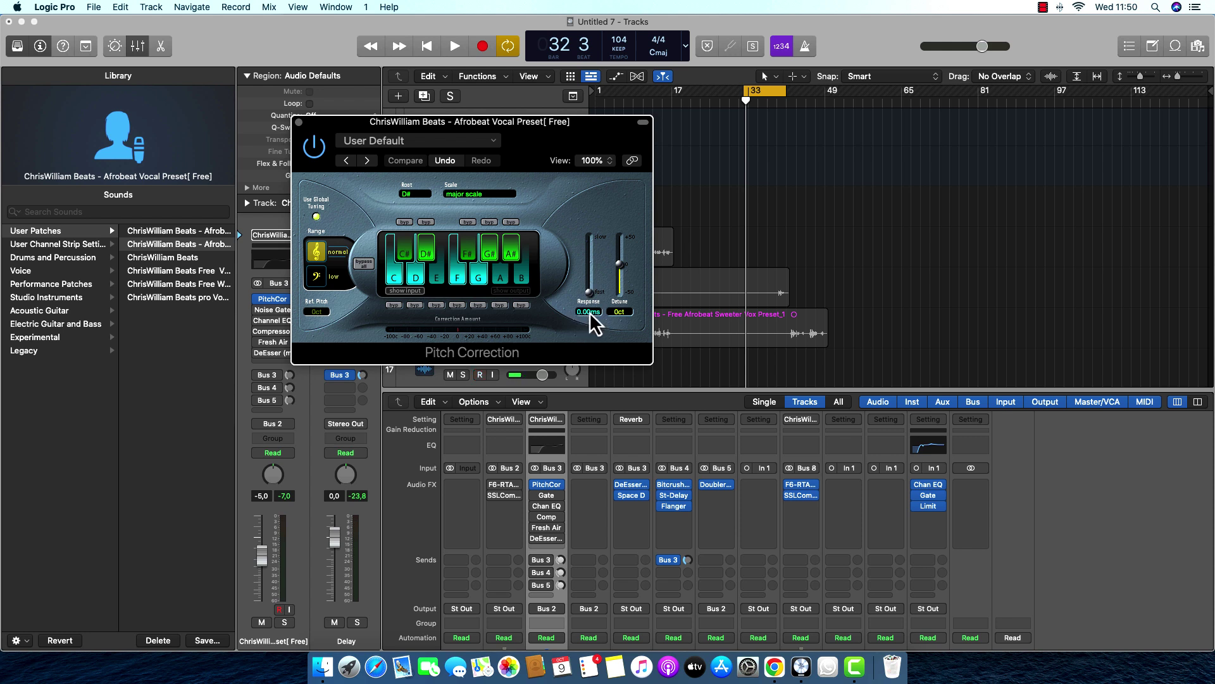
{"action": "mouse_move", "coordinate": [171, 114]}
{"action": "left_click", "coordinate": [298, 122]}
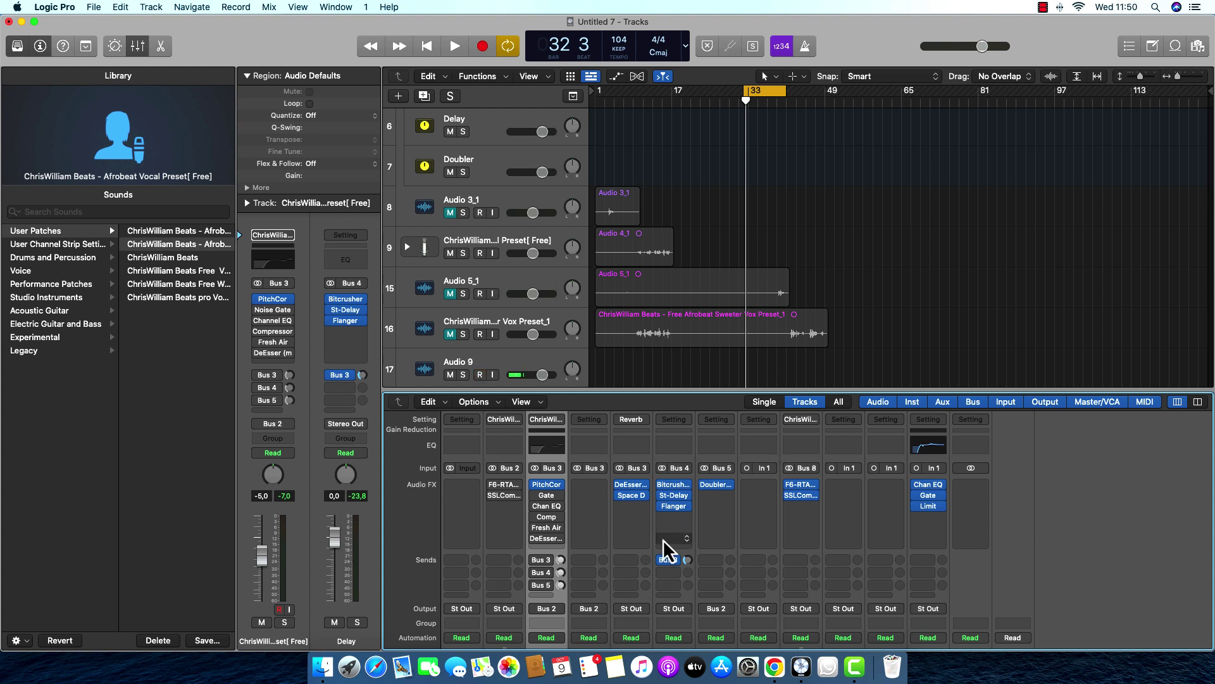
Step: Turn the vocal channel's Noise Gate back on and open its settings
{"action": "scroll", "coordinate": [540, 499], "scroll_direction": "up", "scroll_amount": 1}
{"action": "left_click", "coordinate": [537, 499]}
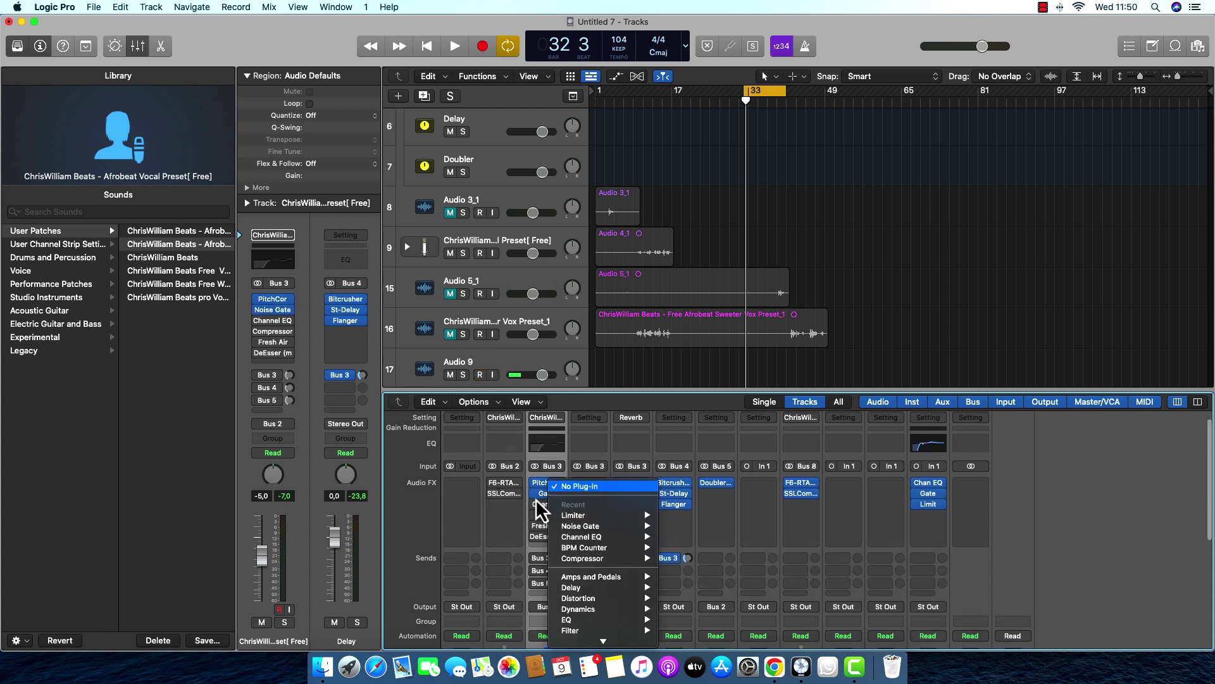
{"action": "key", "text": "Escape"}
{"action": "left_click", "coordinate": [543, 499]}
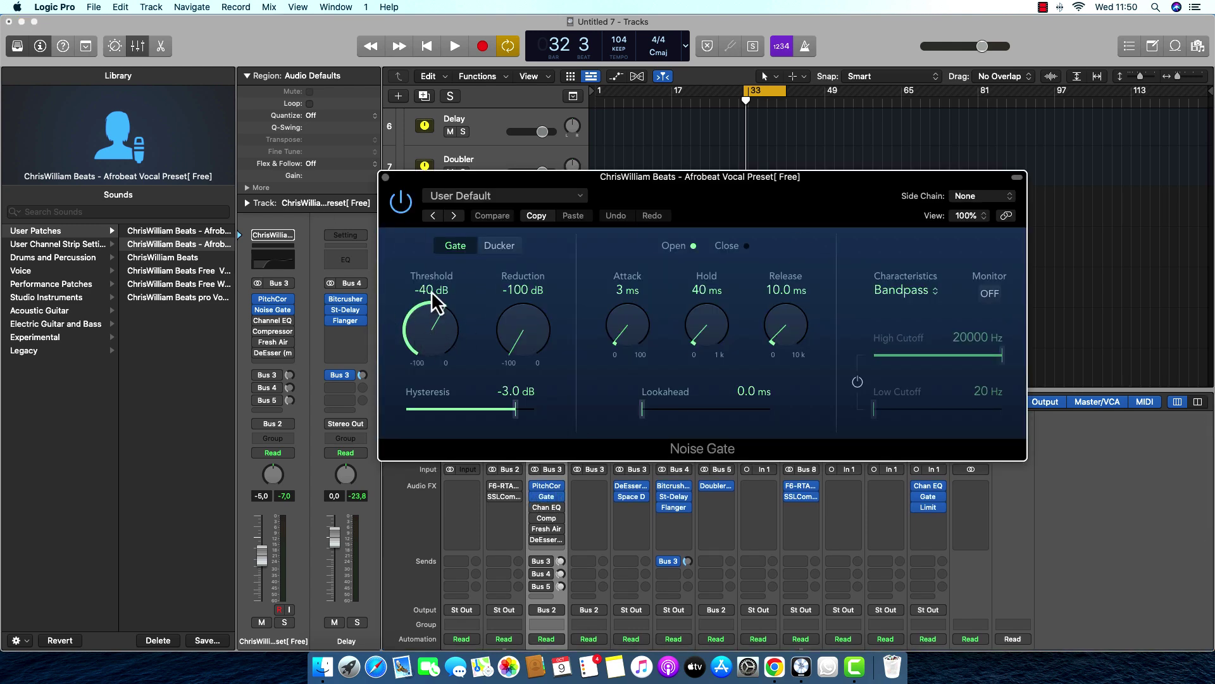
Step: Recall the Noise Gate's default setting and set its threshold to -40 dB
{"action": "left_click", "coordinate": [534, 203]}
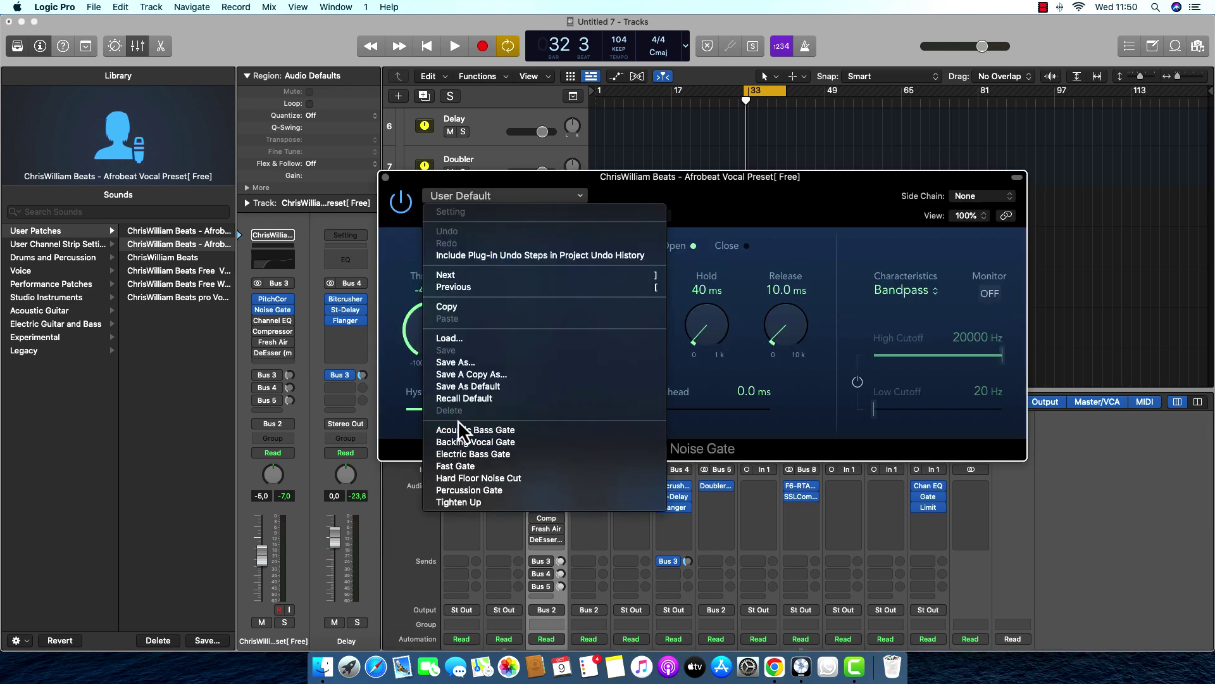
{"action": "left_click", "coordinate": [446, 307]}
{"action": "left_click", "coordinate": [531, 197]}
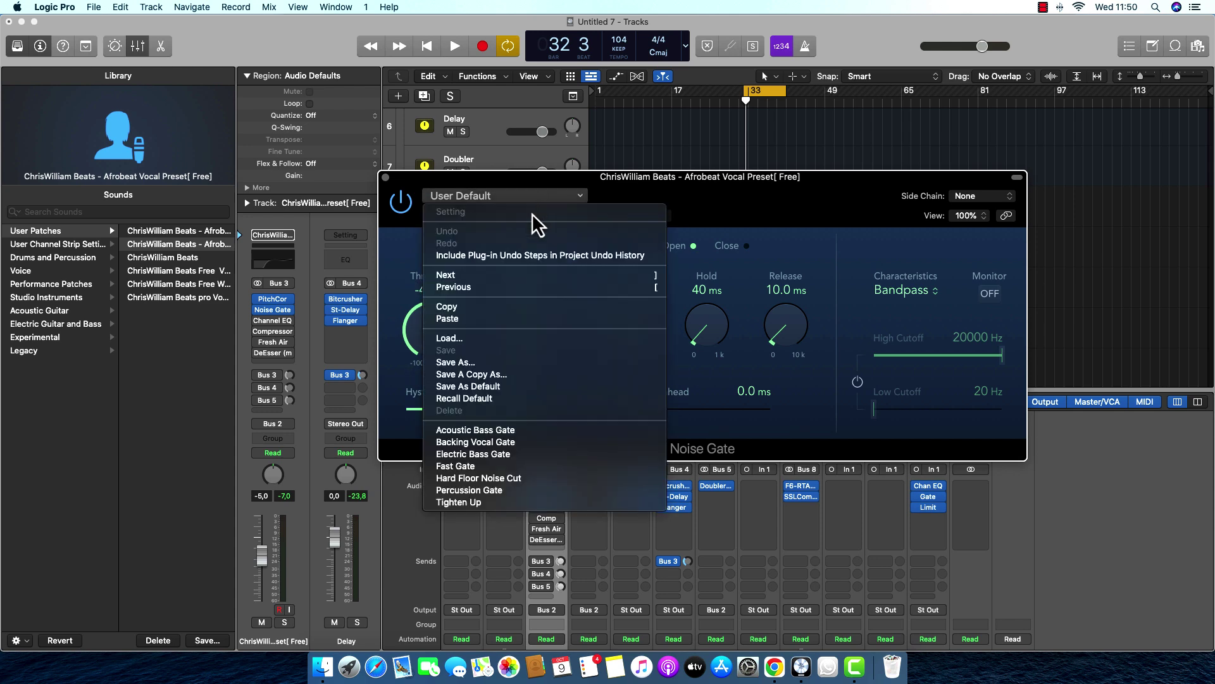
{"action": "left_click", "coordinate": [448, 399]}
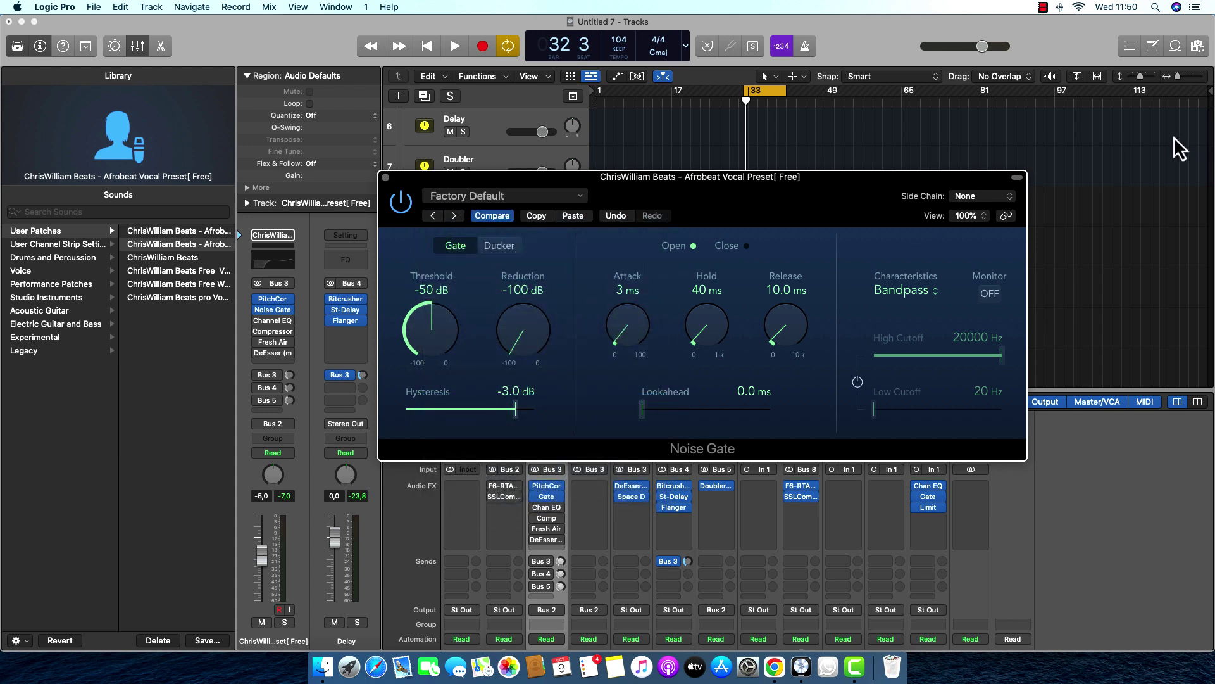
{"action": "mouse_move", "coordinate": [426, 337]}
{"action": "left_mouse_down"}
{"action": "mouse_move", "coordinate": [417, 346]}
{"action": "mouse_move", "coordinate": [419, 334]}
{"action": "left_mouse_up"}
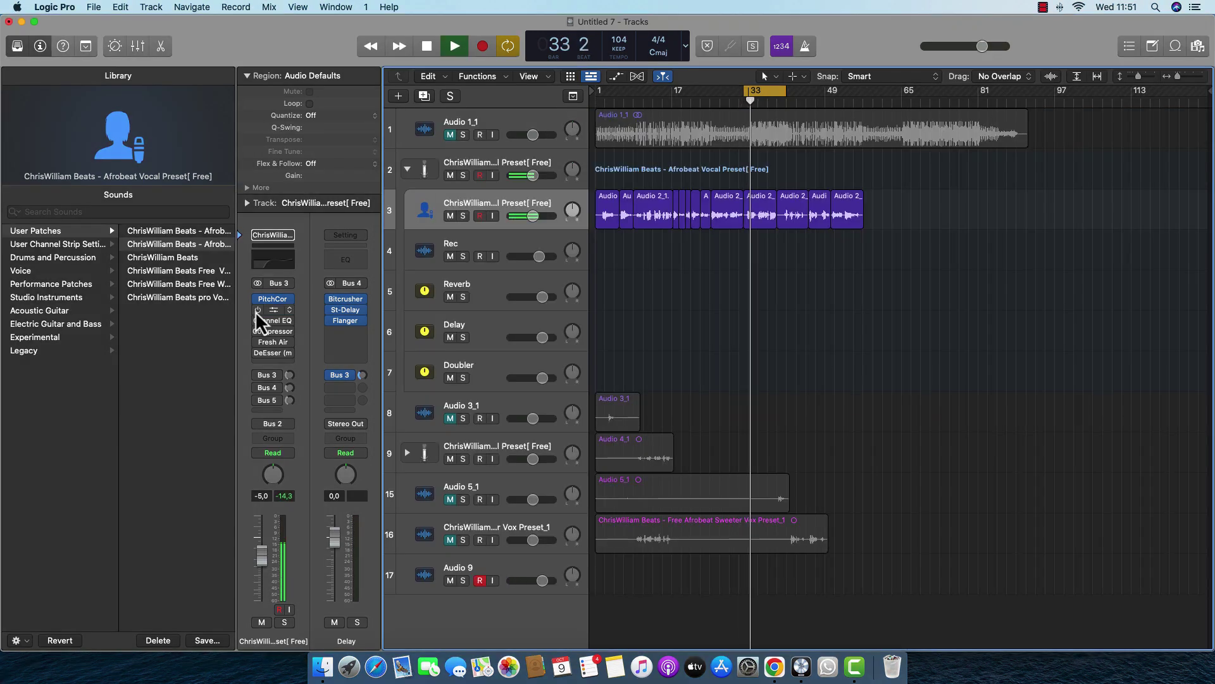
Step: Play the cycled vocal section to judge the effect of the Noise Gate and check the gate's settings
{"action": "key", "text": "space"}
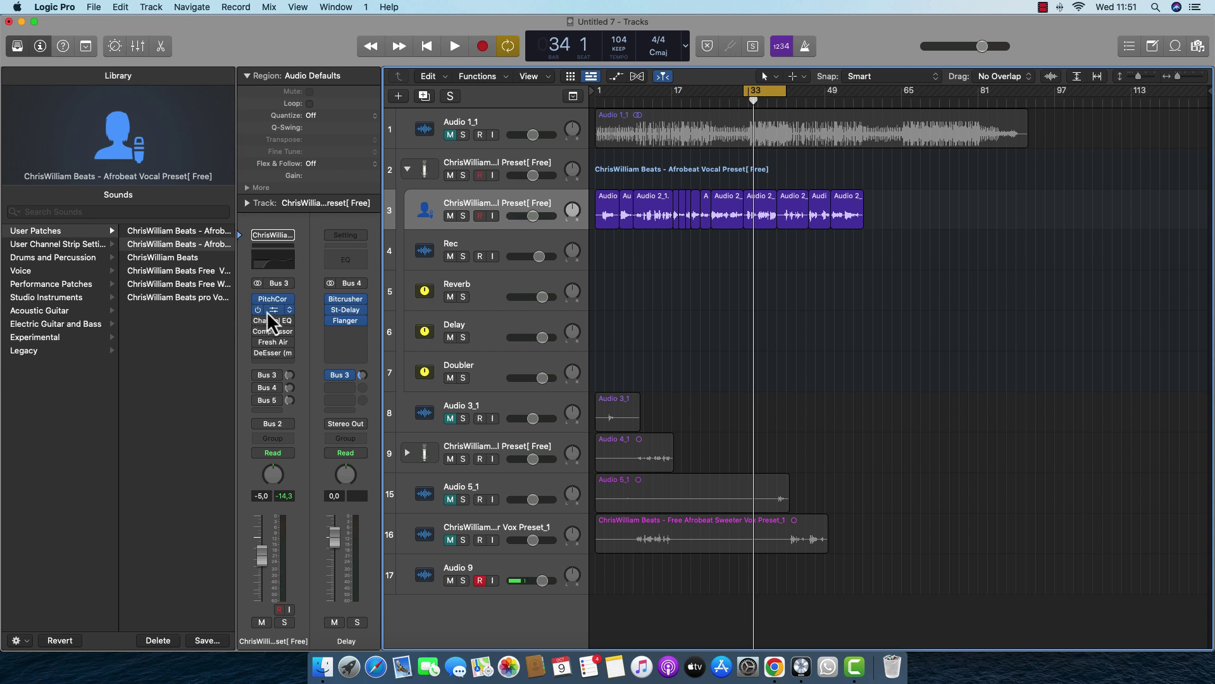
{"action": "key", "text": "space"}
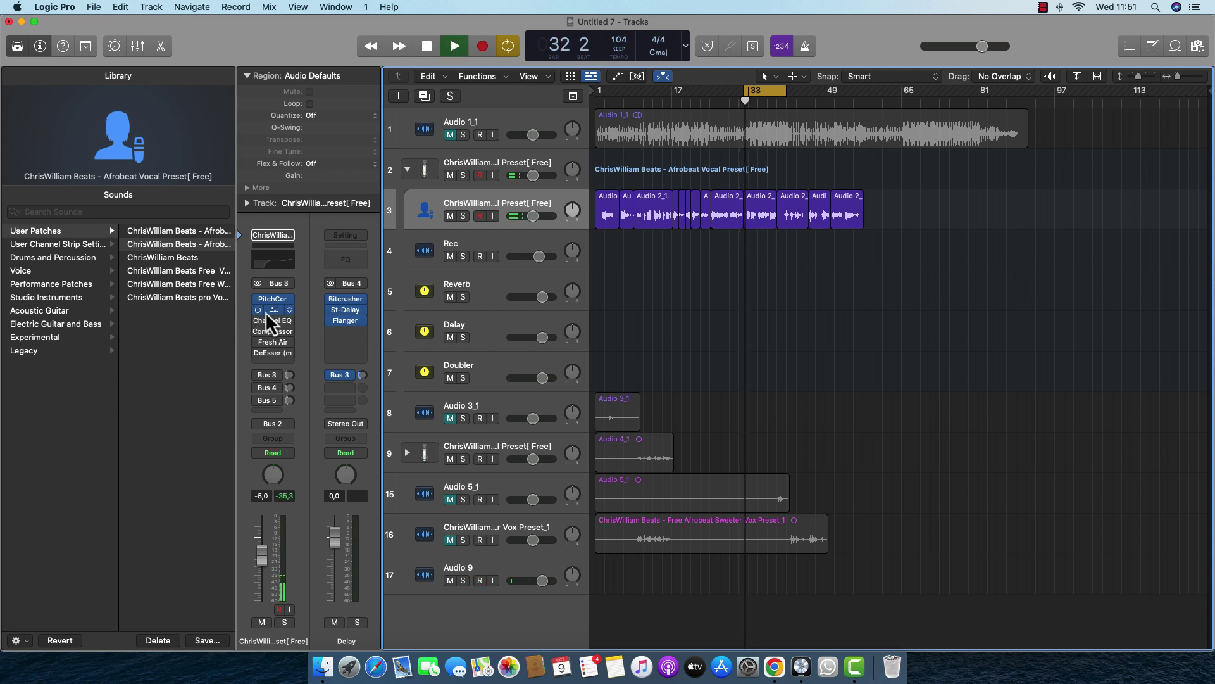
{"action": "left_click", "coordinate": [265, 312]}
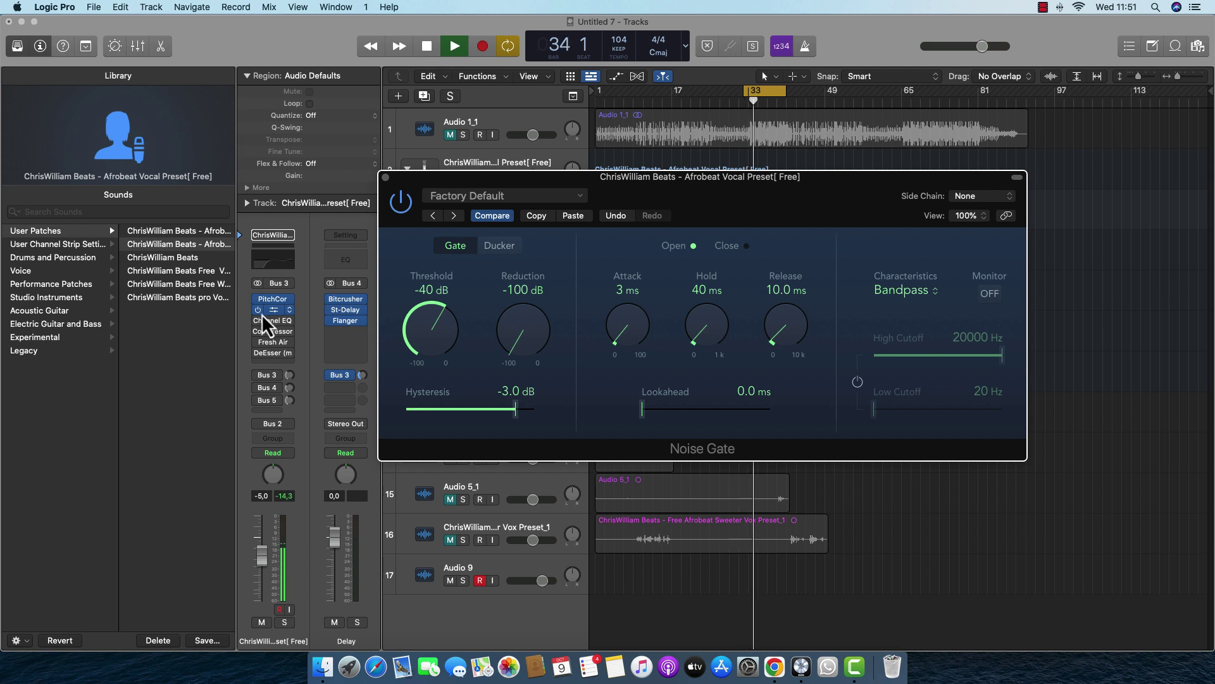
{"action": "left_click", "coordinate": [386, 178]}
{"action": "key", "text": "space"}
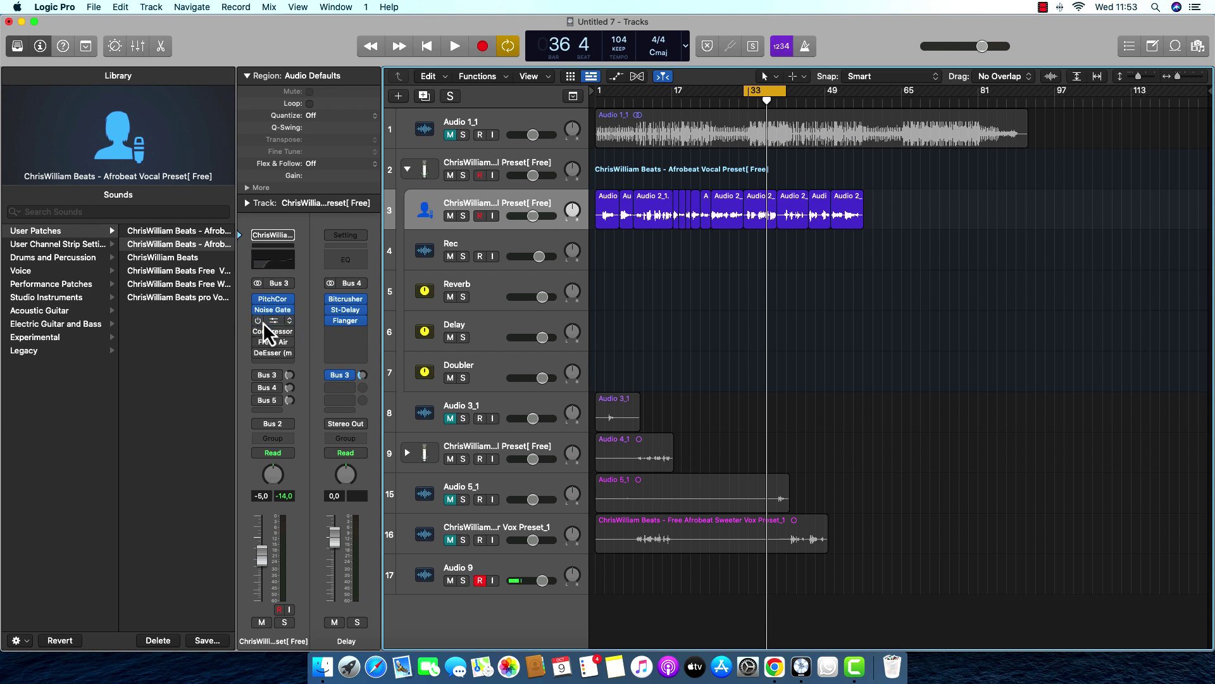
Step: Turn the vocal channel's Channel EQ back on and open it, with the 4000 Hz band set to -4.8 dB
{"action": "left_click", "coordinate": [264, 323]}
{"action": "left_click", "coordinate": [271, 321]}
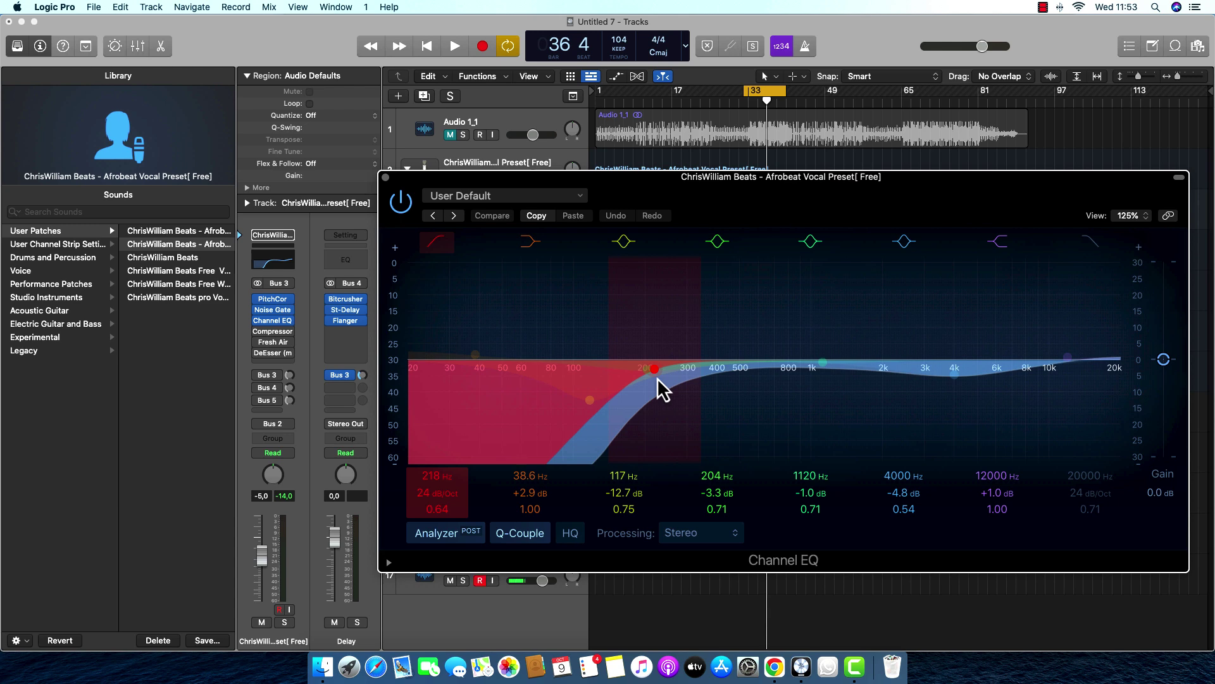
{"action": "key", "text": "super+z"}
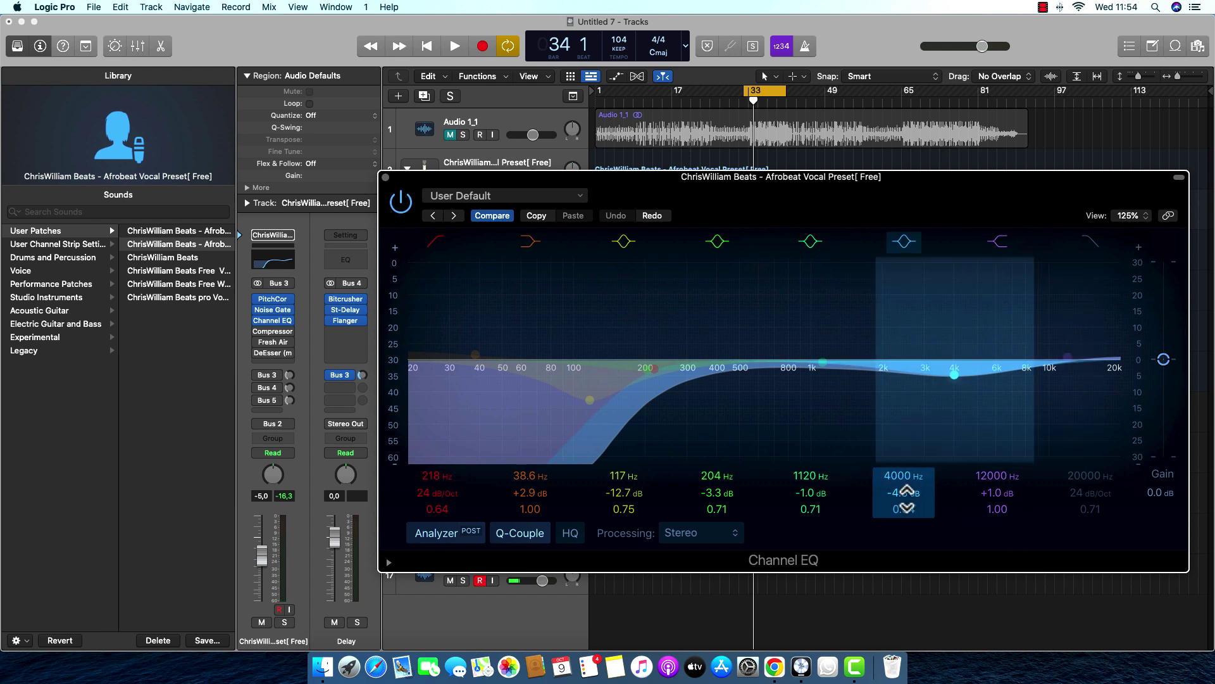
{"action": "left_click_drag", "start_coordinate": [906, 500], "coordinate": [906, 503]}
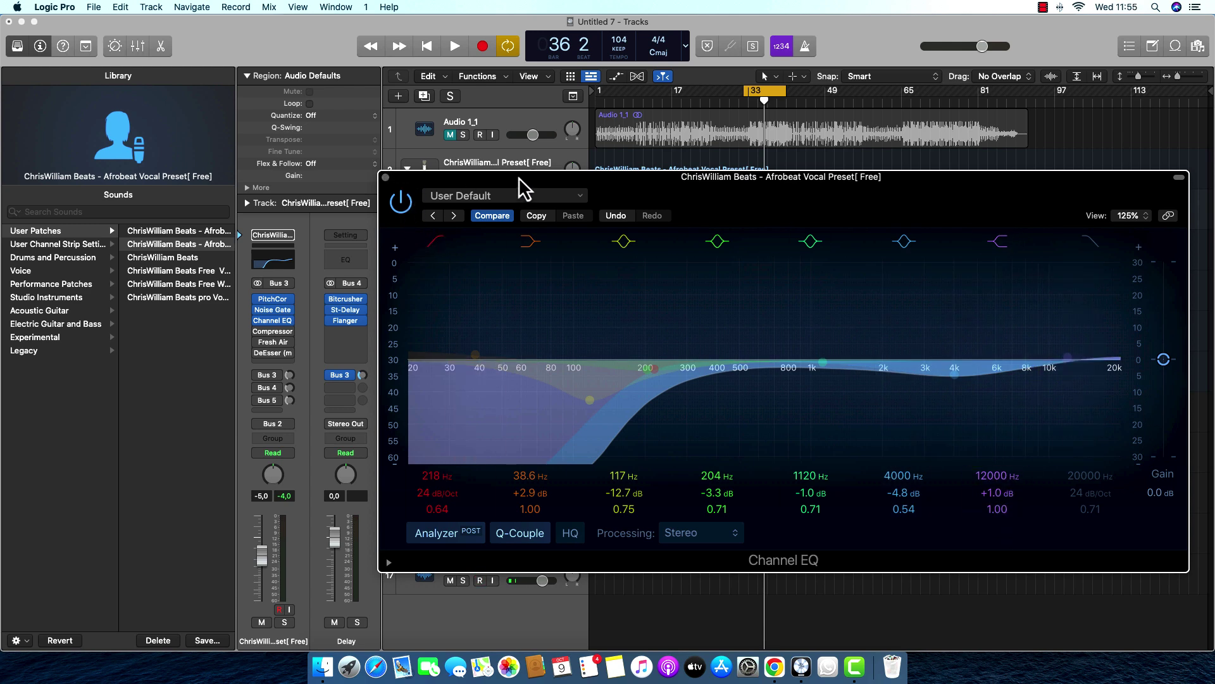
Step: Play the cycled section to hear the vocal through the Channel EQ and close the EQ's window
{"action": "key", "text": "space"}
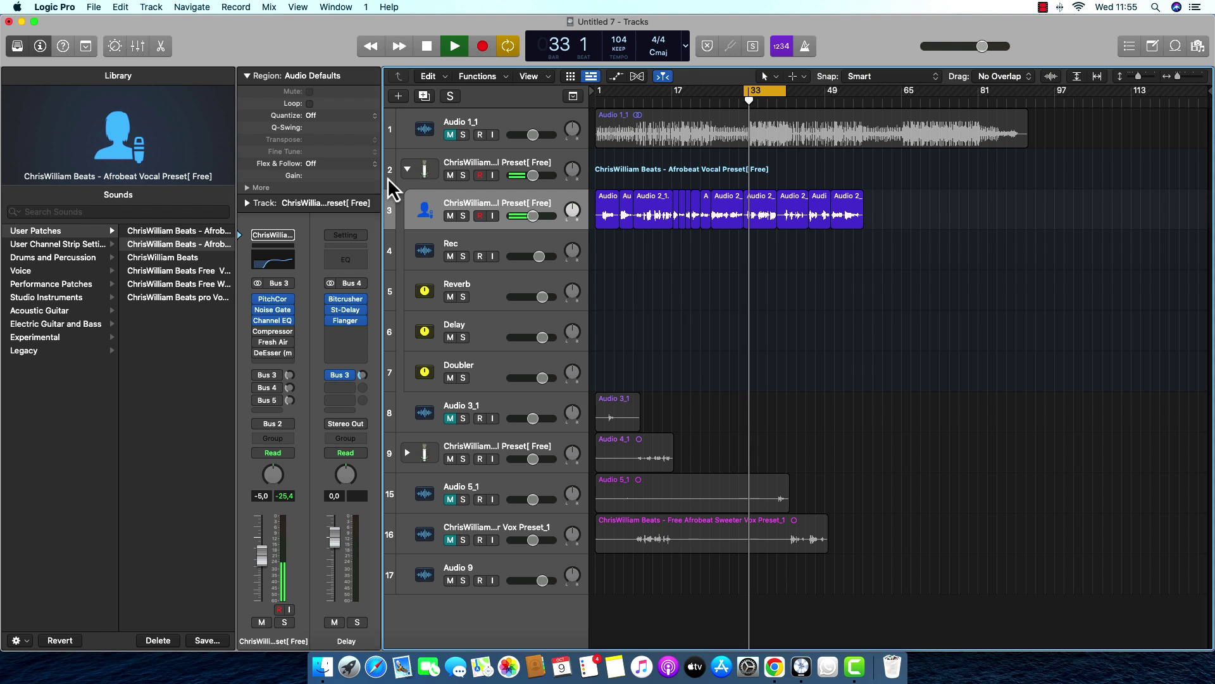
{"action": "left_click", "coordinate": [386, 178]}
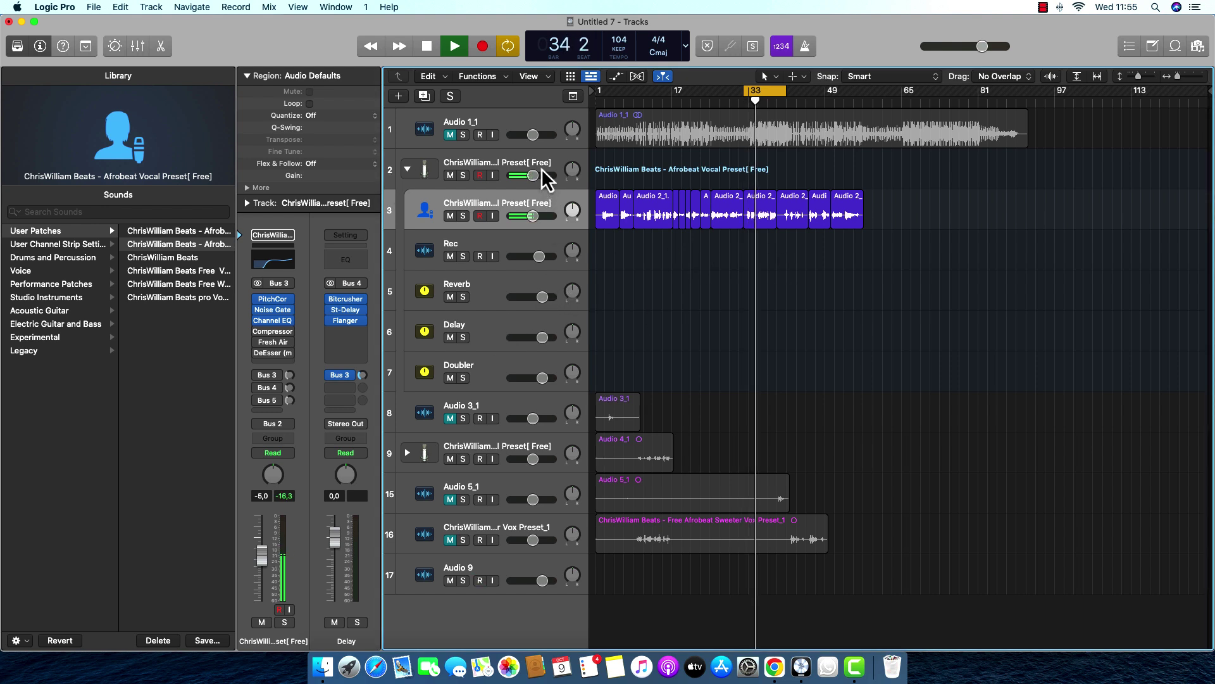
{"action": "key", "text": "space"}
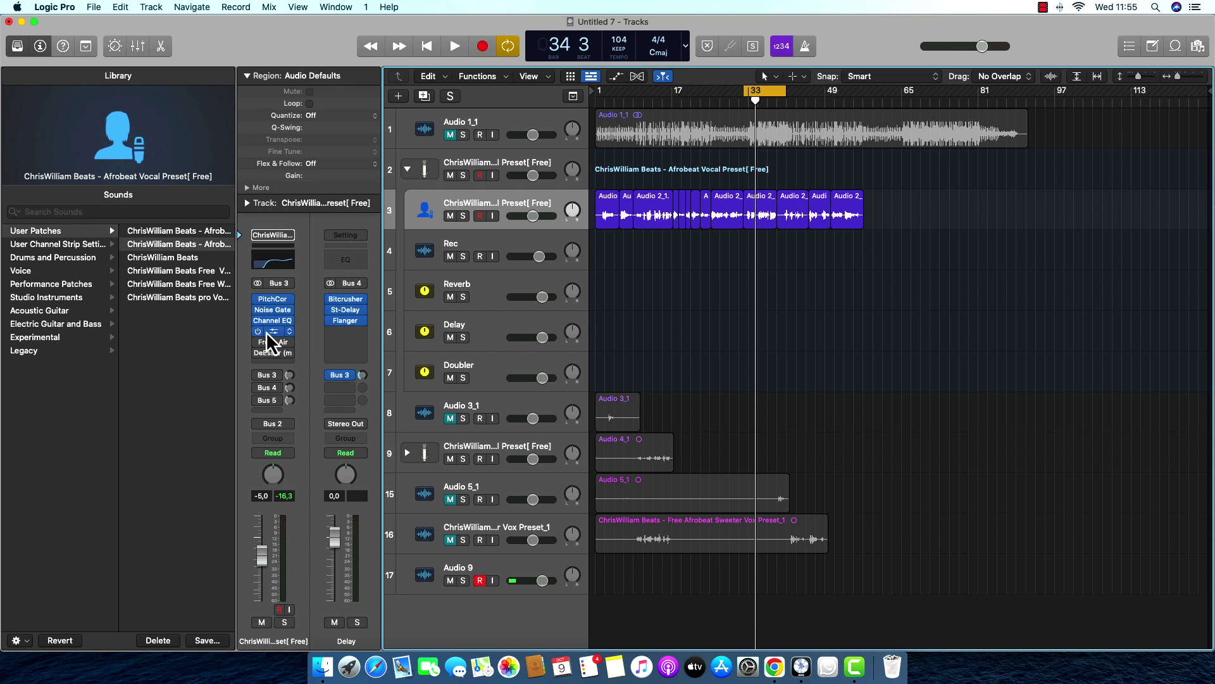
Step: Turn the vocal channel's Compressor back on and open its settings
{"action": "left_click", "coordinate": [269, 332]}
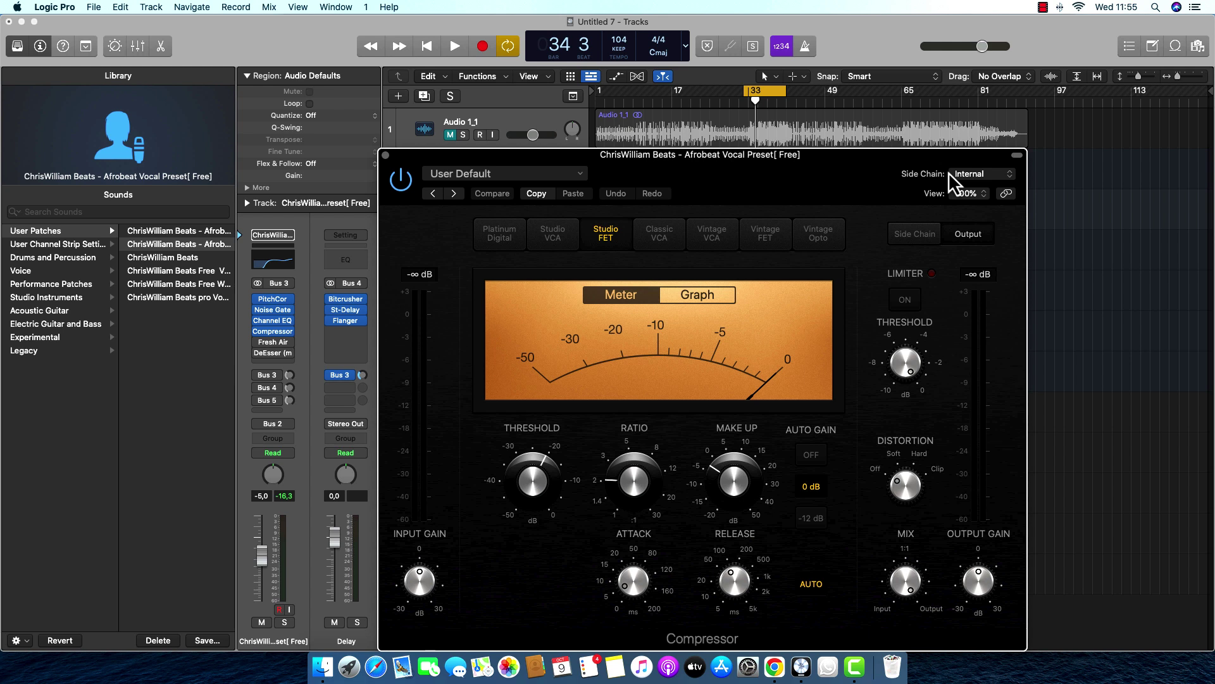
Step: Play the cycled section to hear the vocal through the Compressor and close the Compressor's window
{"action": "key", "text": "space"}
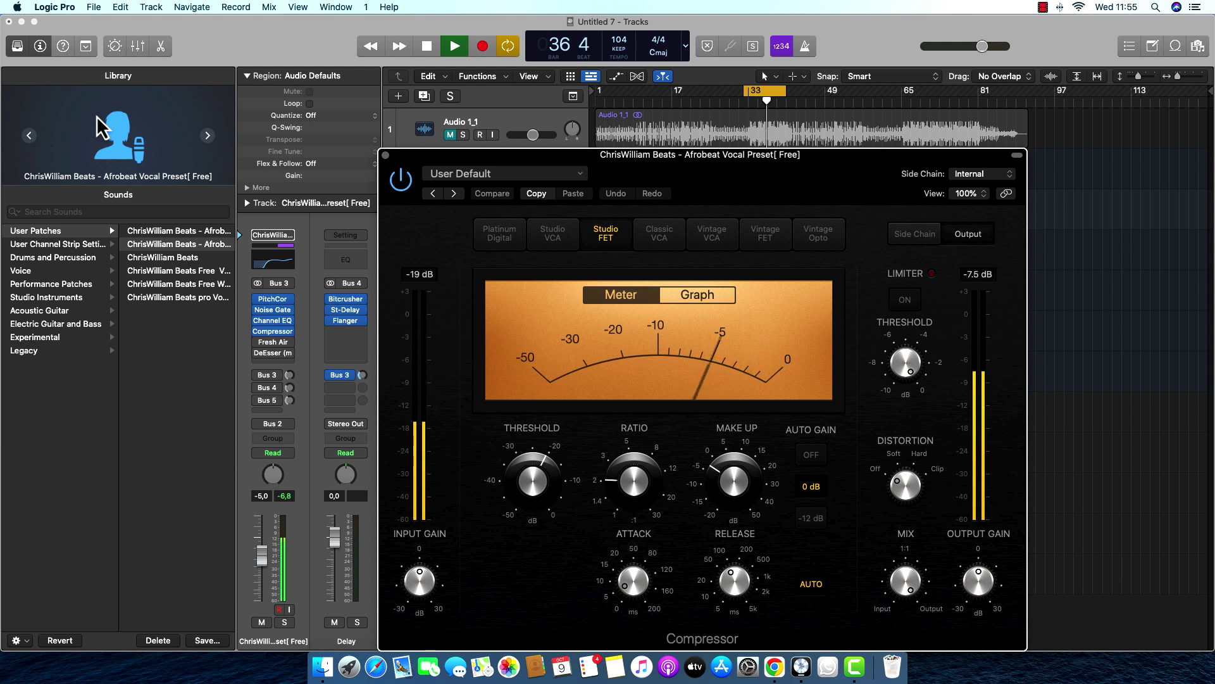
{"action": "key", "text": "space"}
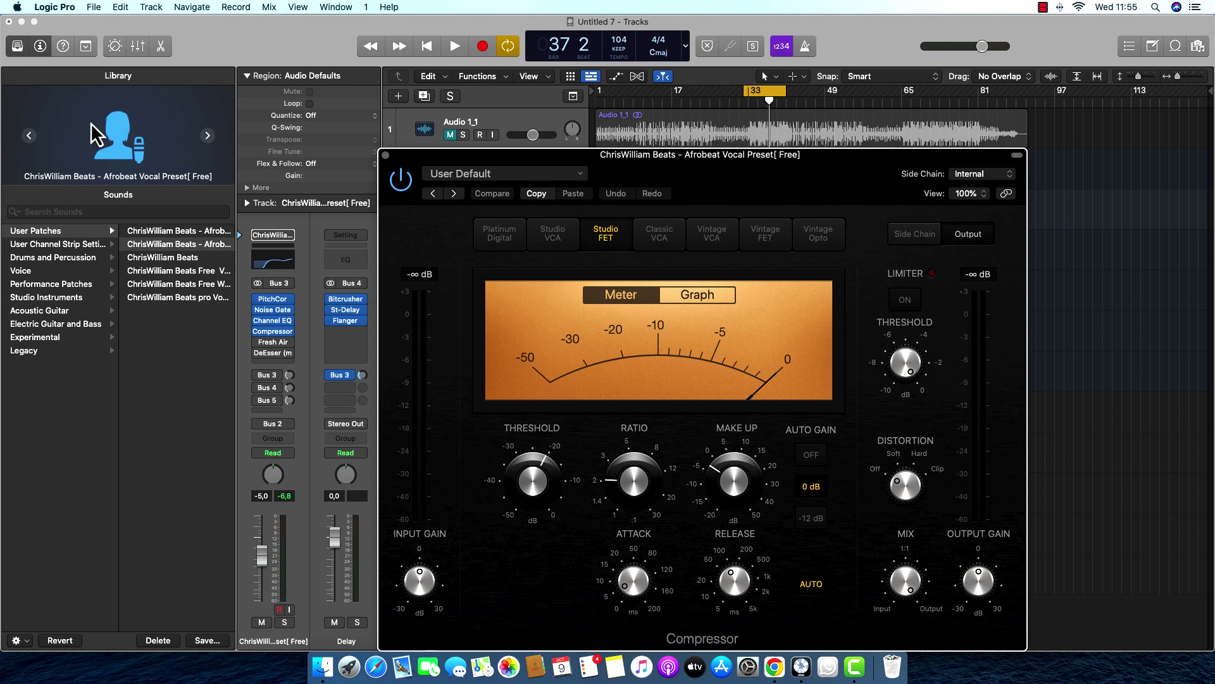
{"action": "left_click", "coordinate": [385, 155]}
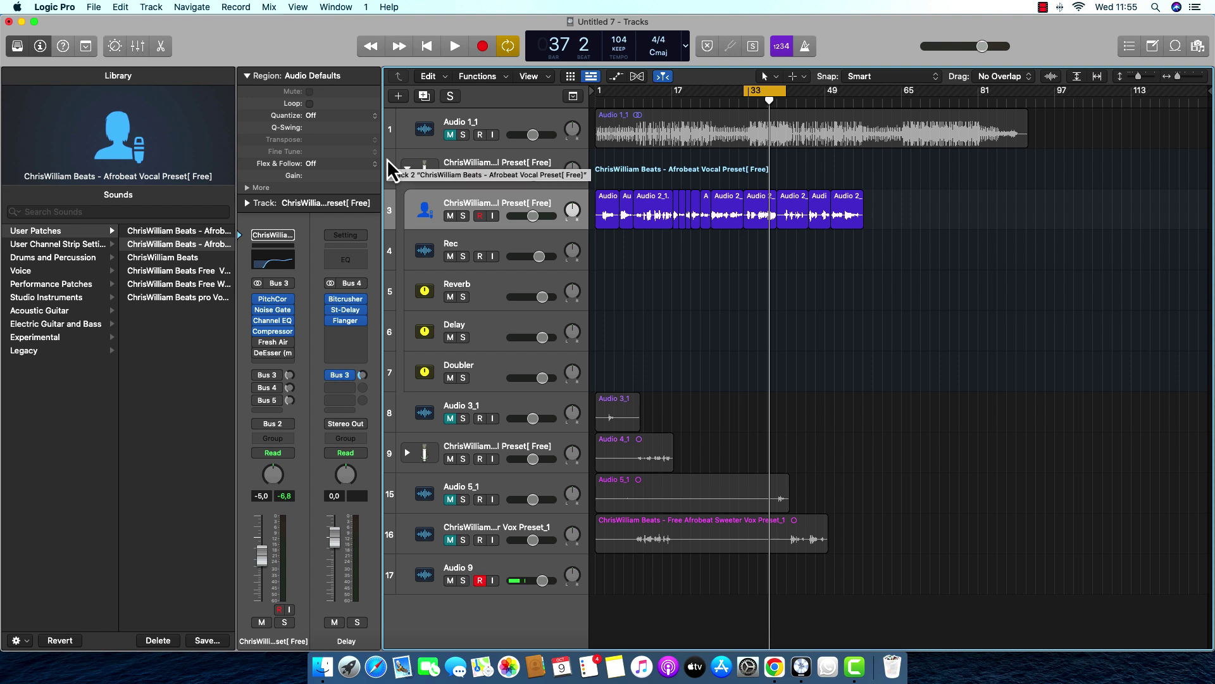
Step: Unmute and solo the Audio 1_1 track, and solo the vocal preset's stack and its vocal track
{"action": "left_click", "coordinate": [450, 137]}
{"action": "left_click", "coordinate": [462, 134]}
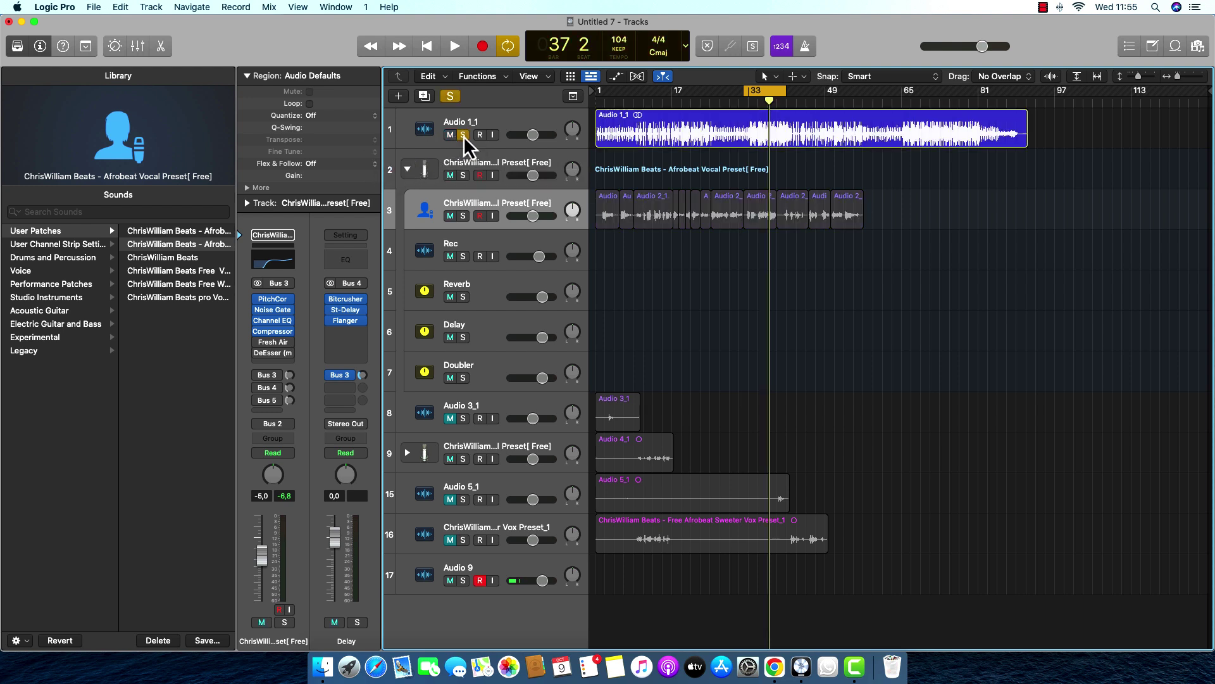
{"action": "left_click", "coordinate": [463, 174]}
{"action": "left_click", "coordinate": [463, 215]}
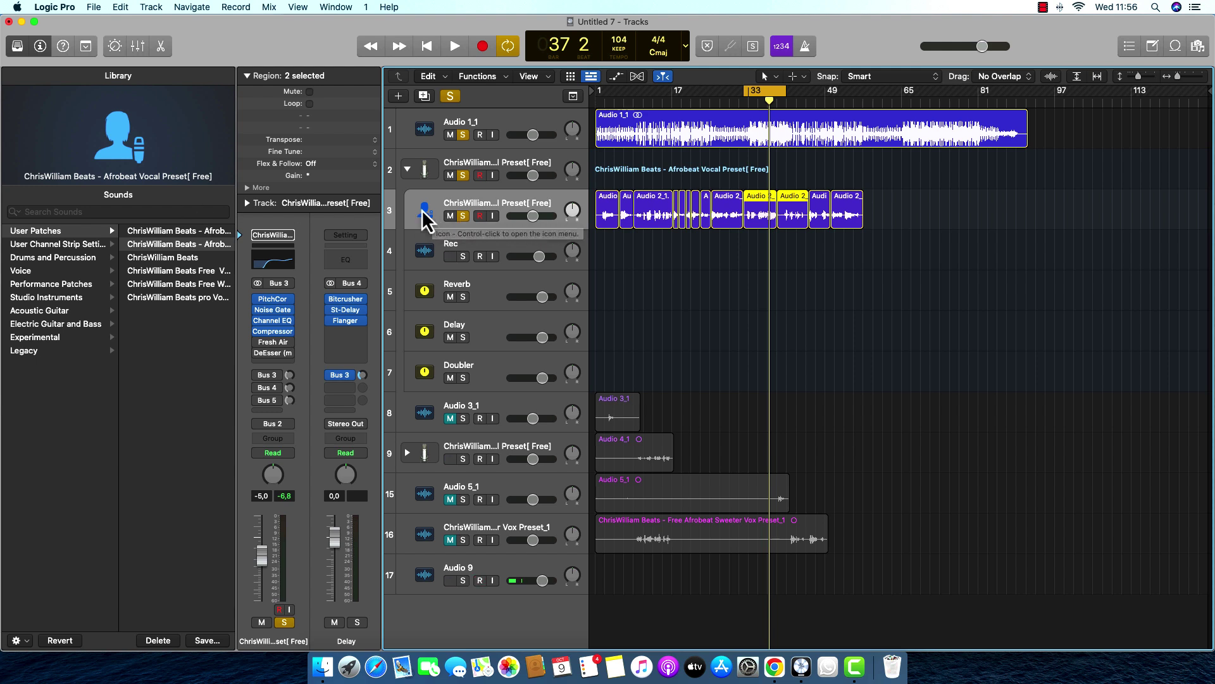
Step: Play the cycled section with the beat, compare the vocal with the Compressor bypassed and active, and reopen the Compressor's settings
{"action": "key", "text": "space"}
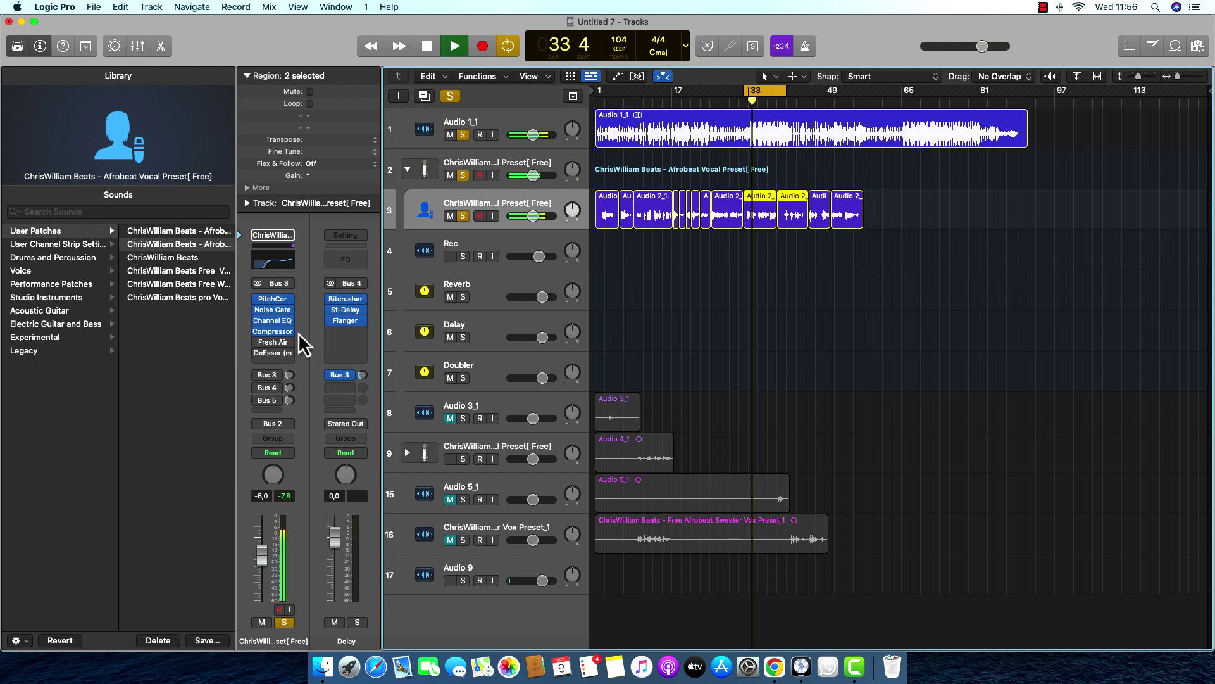
{"action": "mouse_move", "coordinate": [253, 336]}
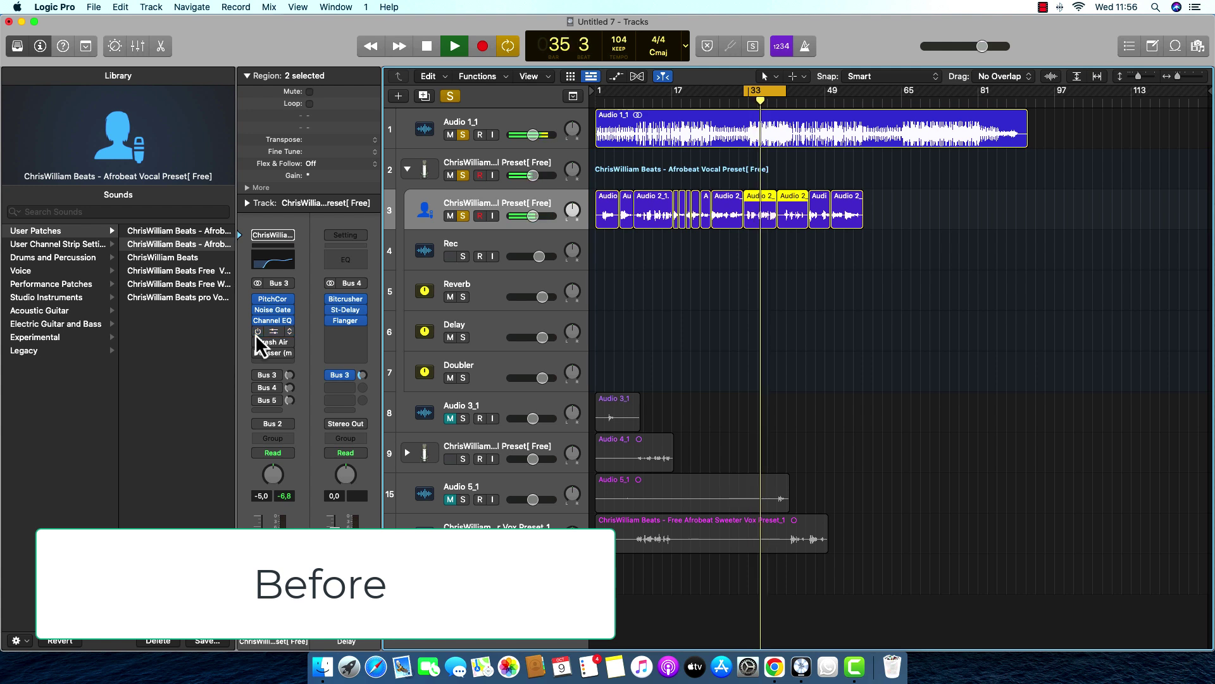
{"action": "left_click", "coordinate": [257, 332]}
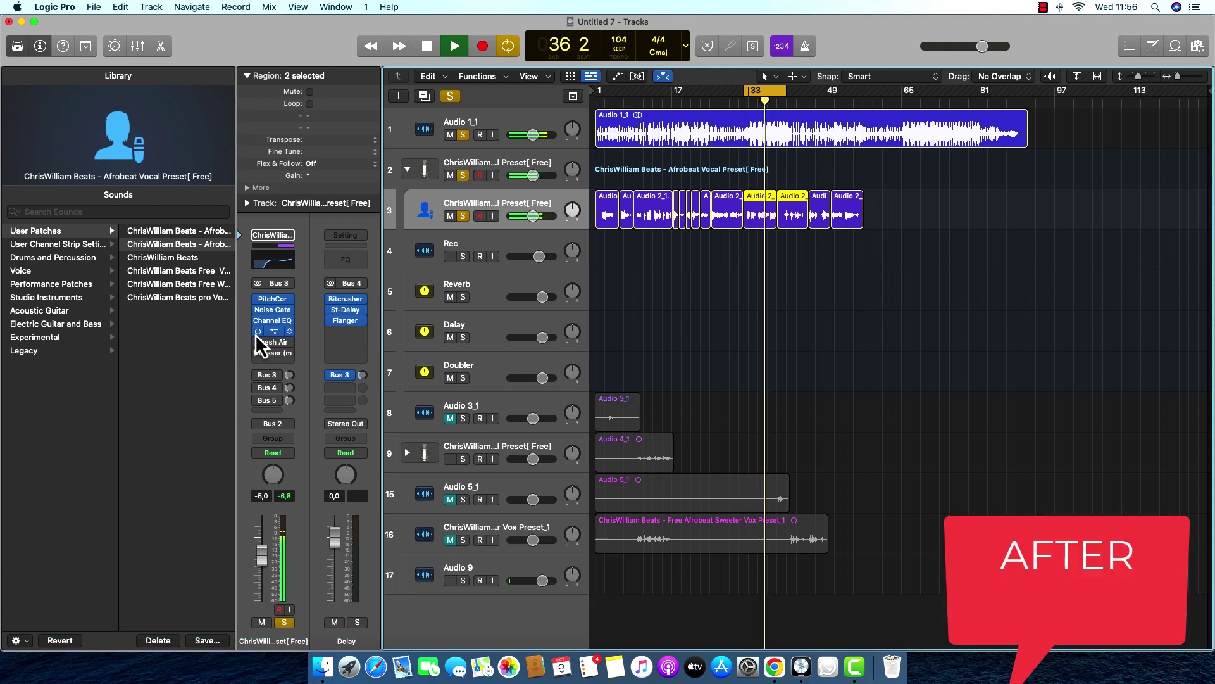
{"action": "left_click", "coordinate": [267, 332]}
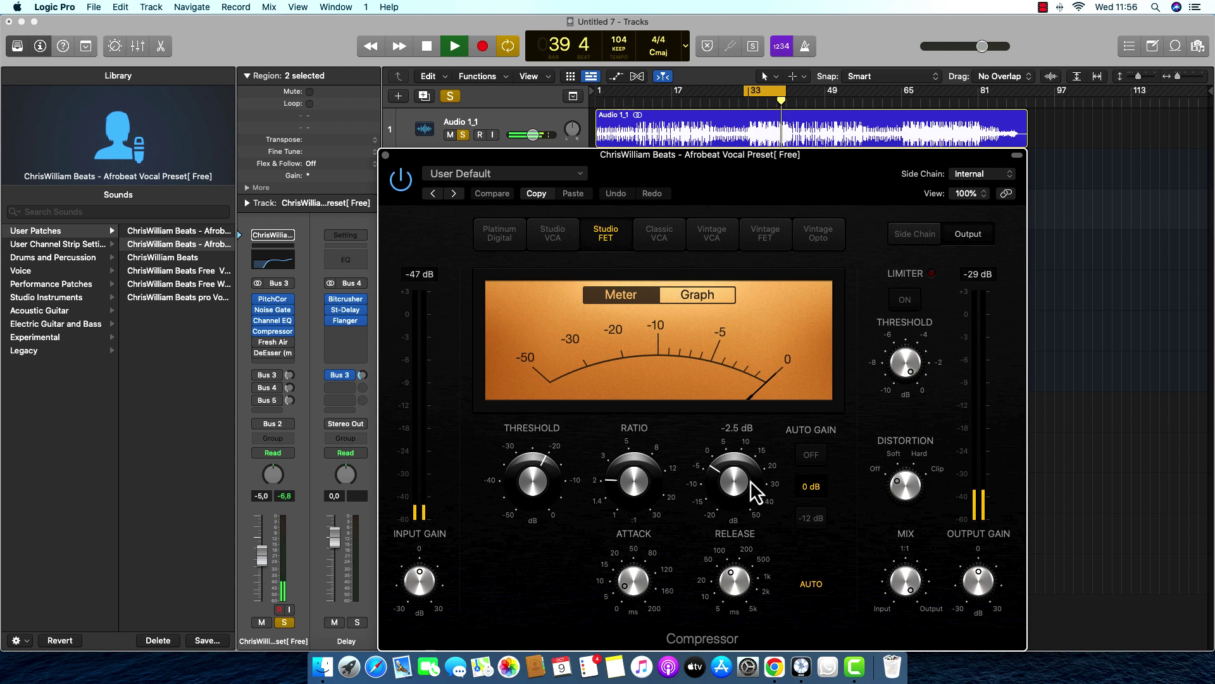
{"action": "key", "text": "space"}
Step: Check the Compressor's threshold, release and make-up gain settings
{"action": "mouse_move", "coordinate": [530, 488]}
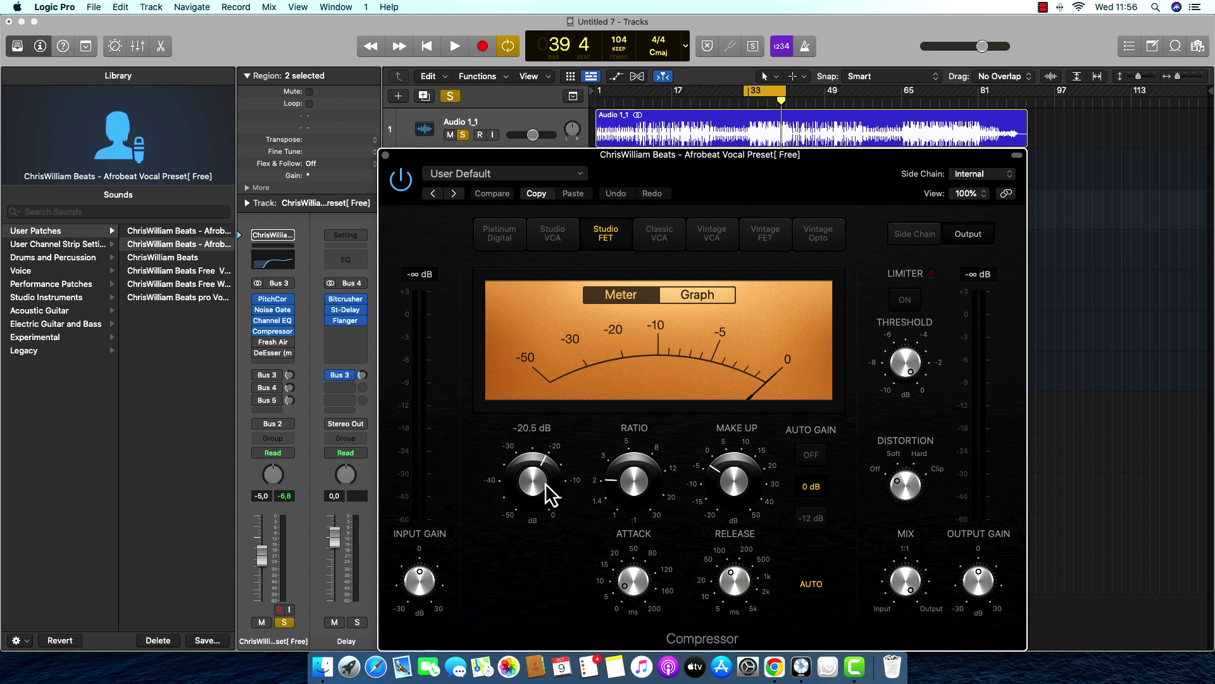
{"action": "left_click", "coordinate": [535, 497]}
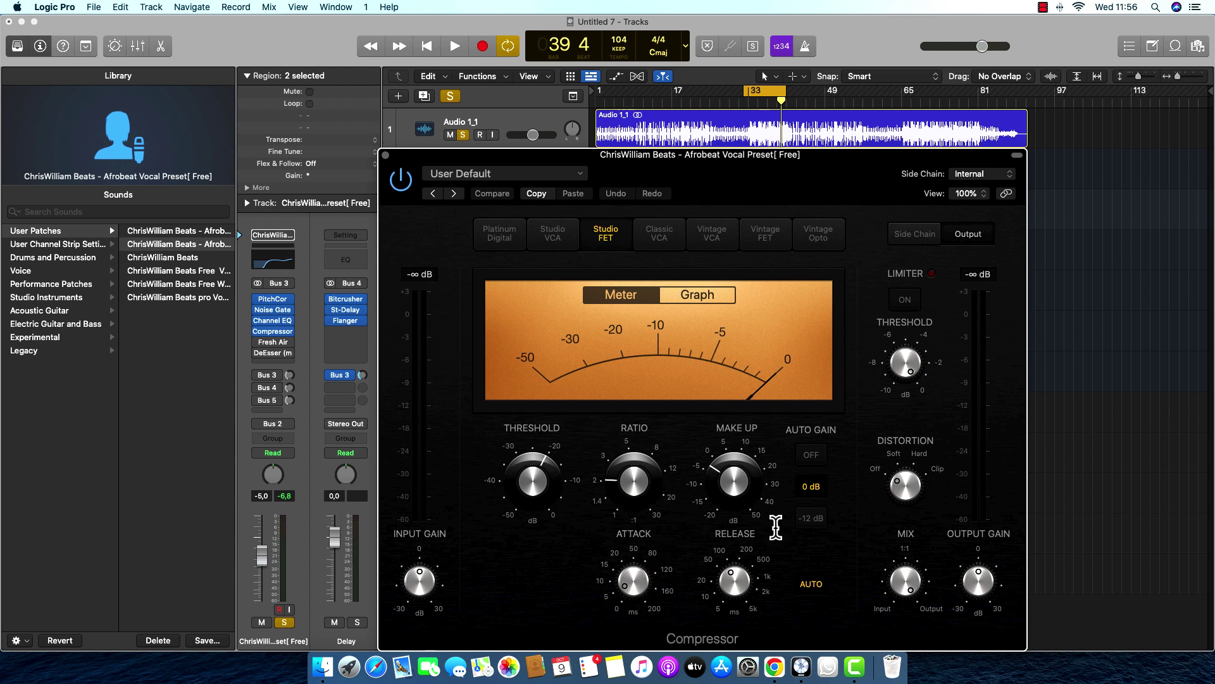
{"action": "mouse_move", "coordinate": [733, 607]}
{"action": "mouse_move", "coordinate": [733, 479]}
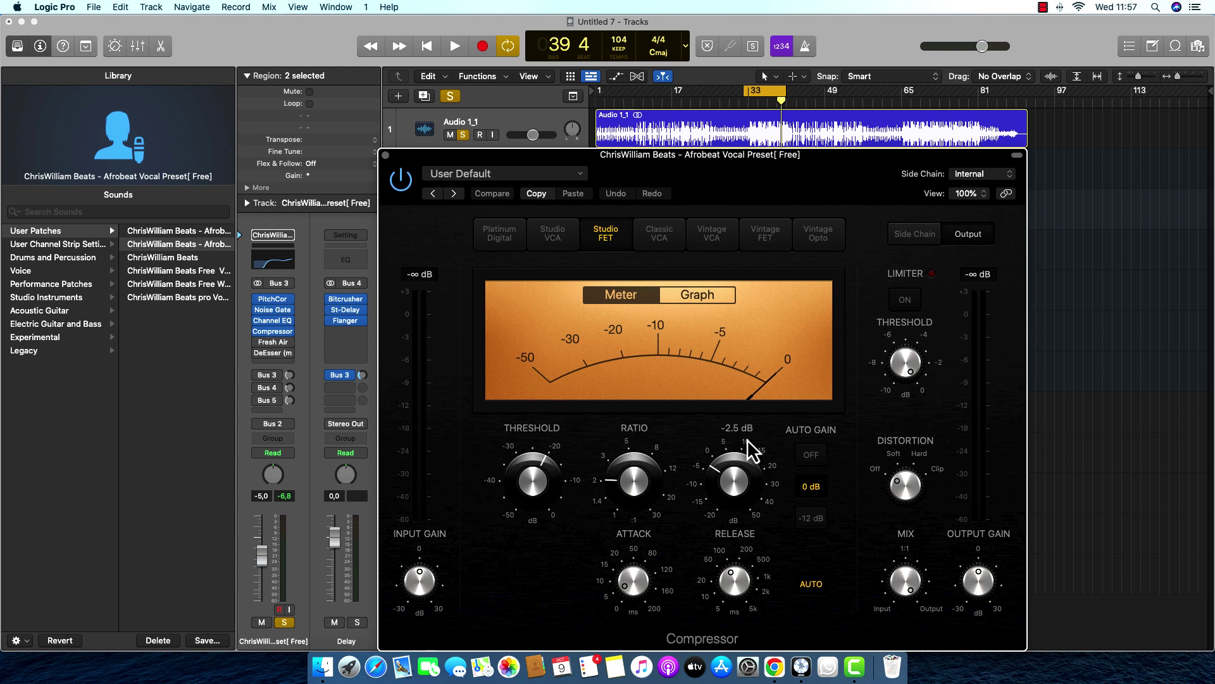
Step: Try a higher make-up gain on the Compressor and lower it to about -4 dB while auditioning the cycled section, closing the Compressor's window
{"action": "left_click", "coordinate": [711, 454]}
{"action": "key", "text": "space"}
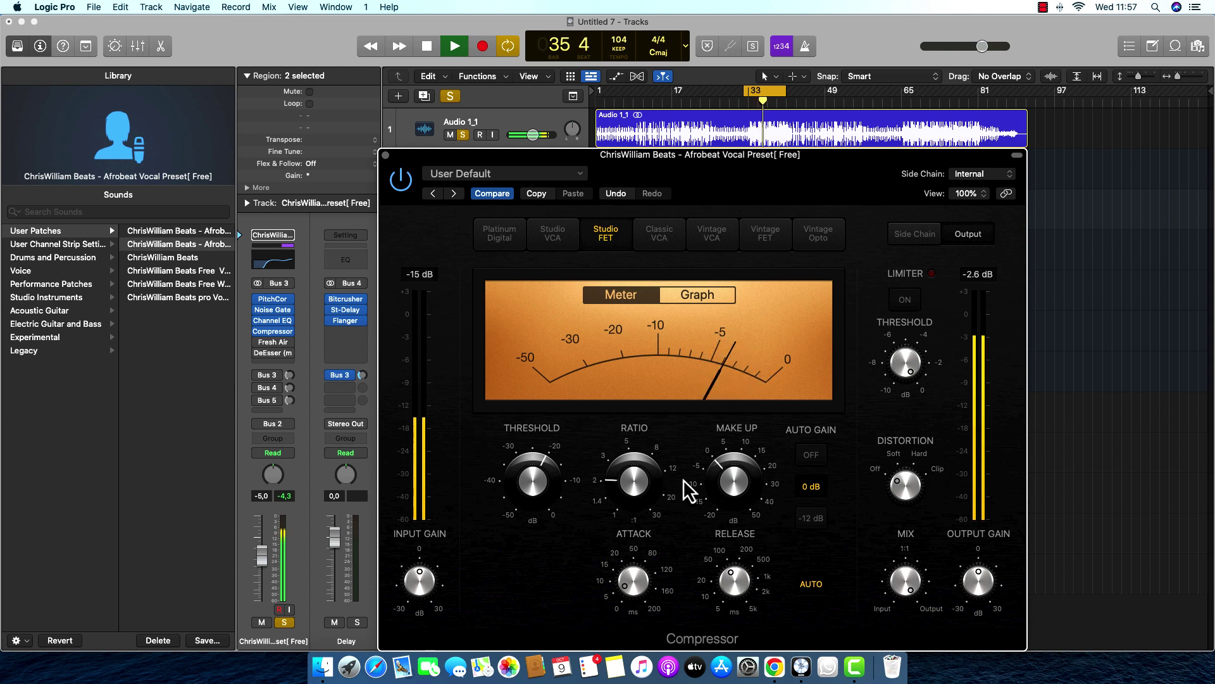
{"action": "key", "text": "space"}
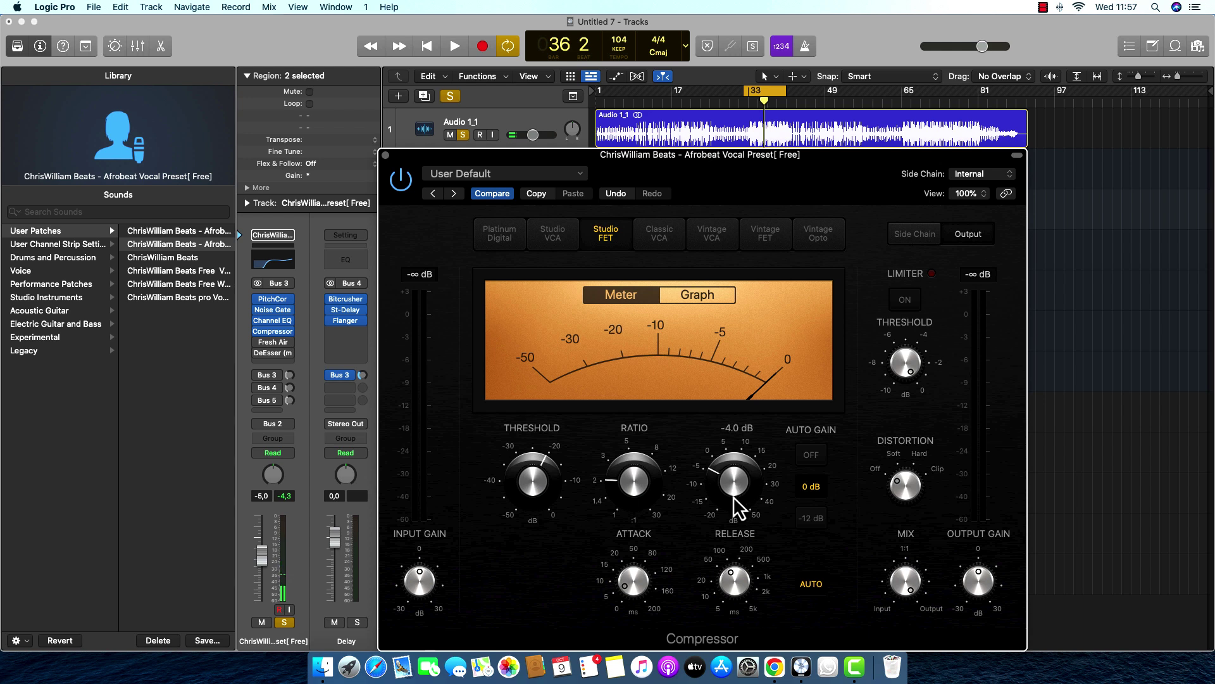
{"action": "key", "text": "space"}
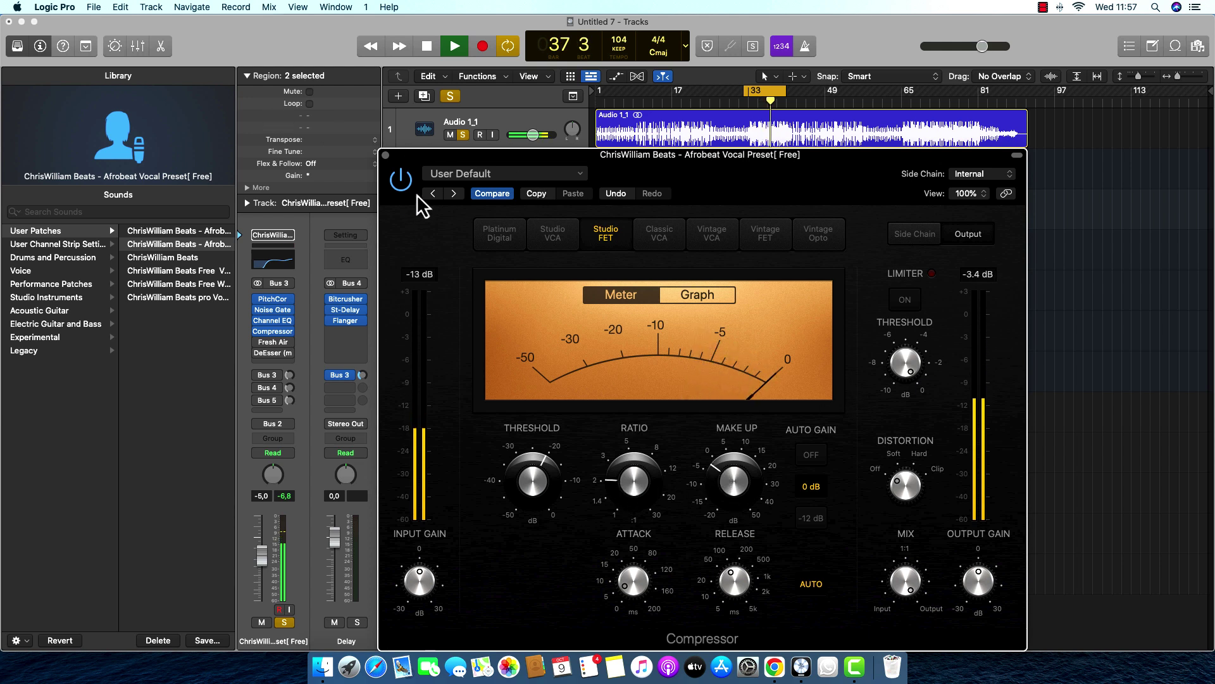
{"action": "key", "text": "space"}
{"action": "left_click", "coordinate": [386, 157]}
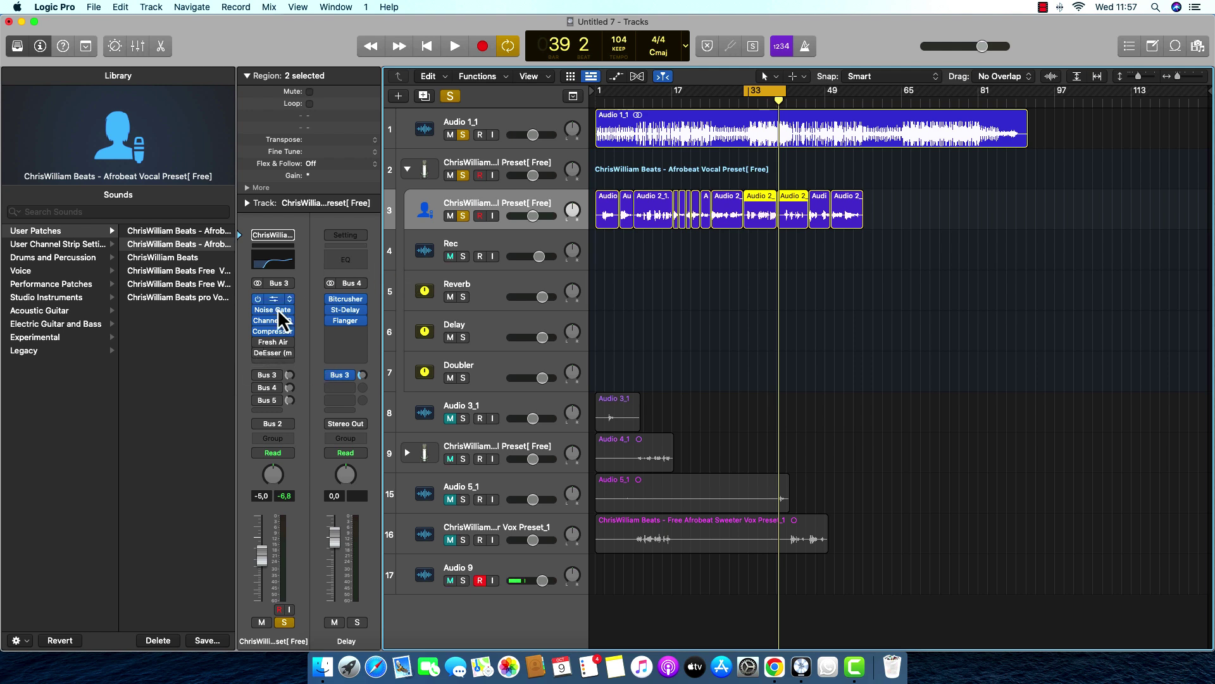
Step: Turn Fresh Air back on for the vocal channel, compare it active and bypassed during playback, and close its window with it active
{"action": "left_click", "coordinate": [267, 342]}
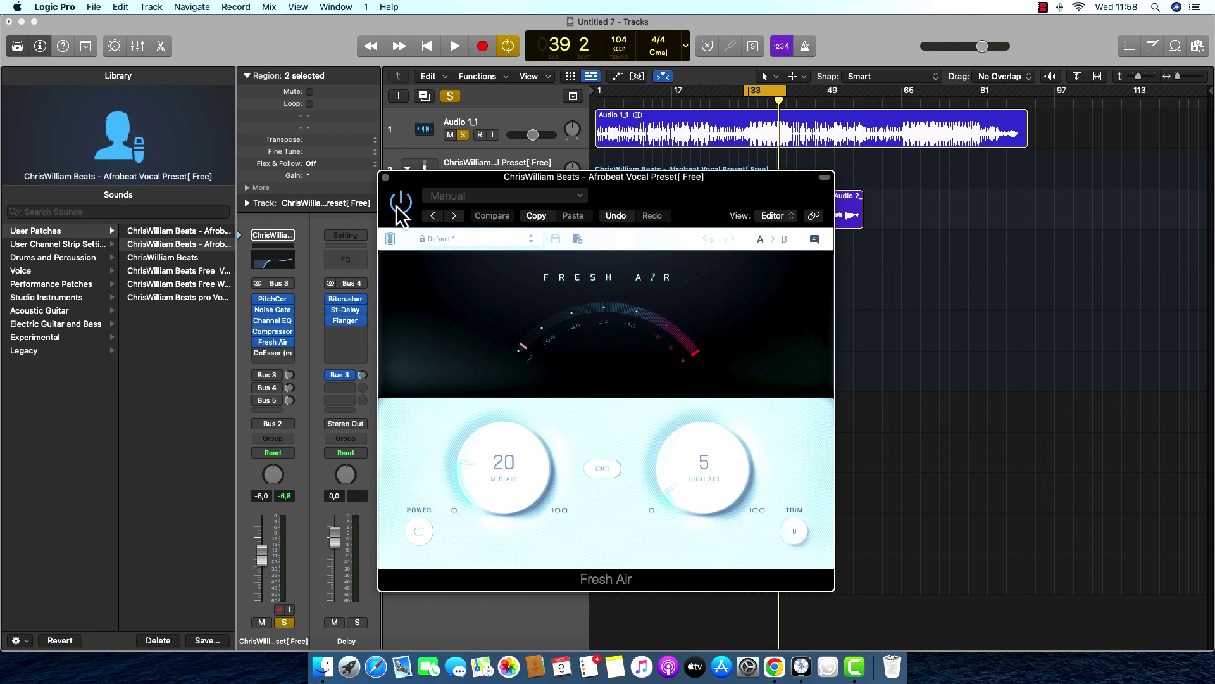
{"action": "key", "text": "space"}
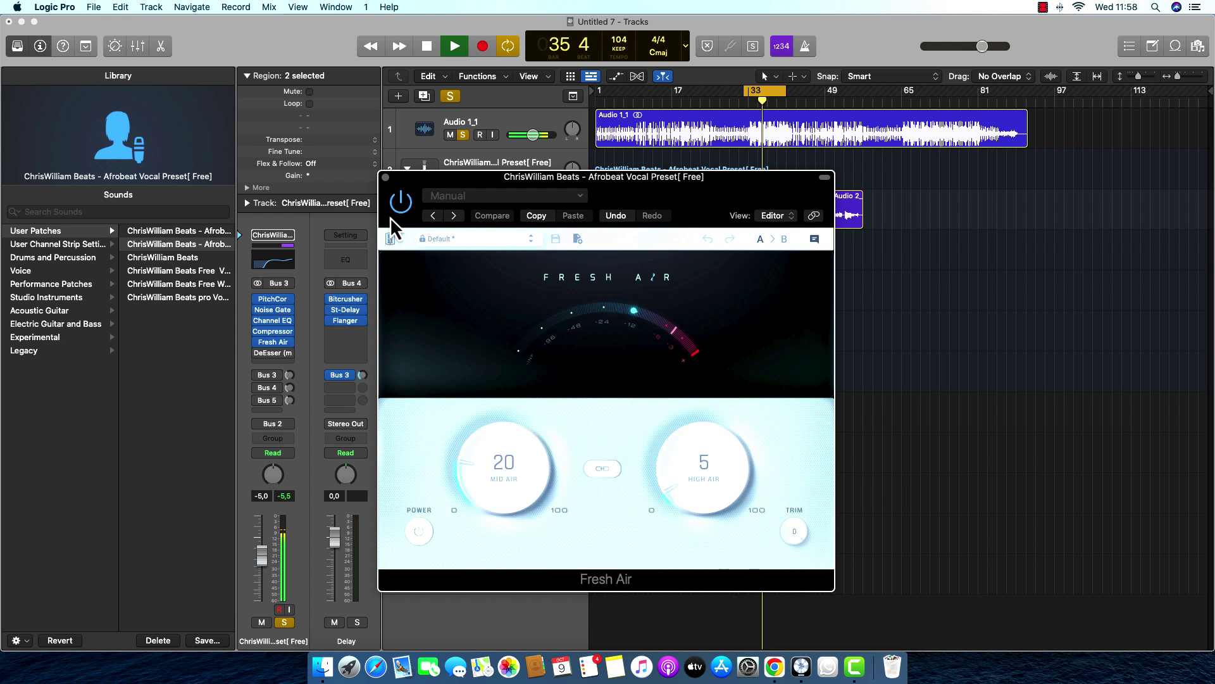
{"action": "left_click", "coordinate": [401, 202]}
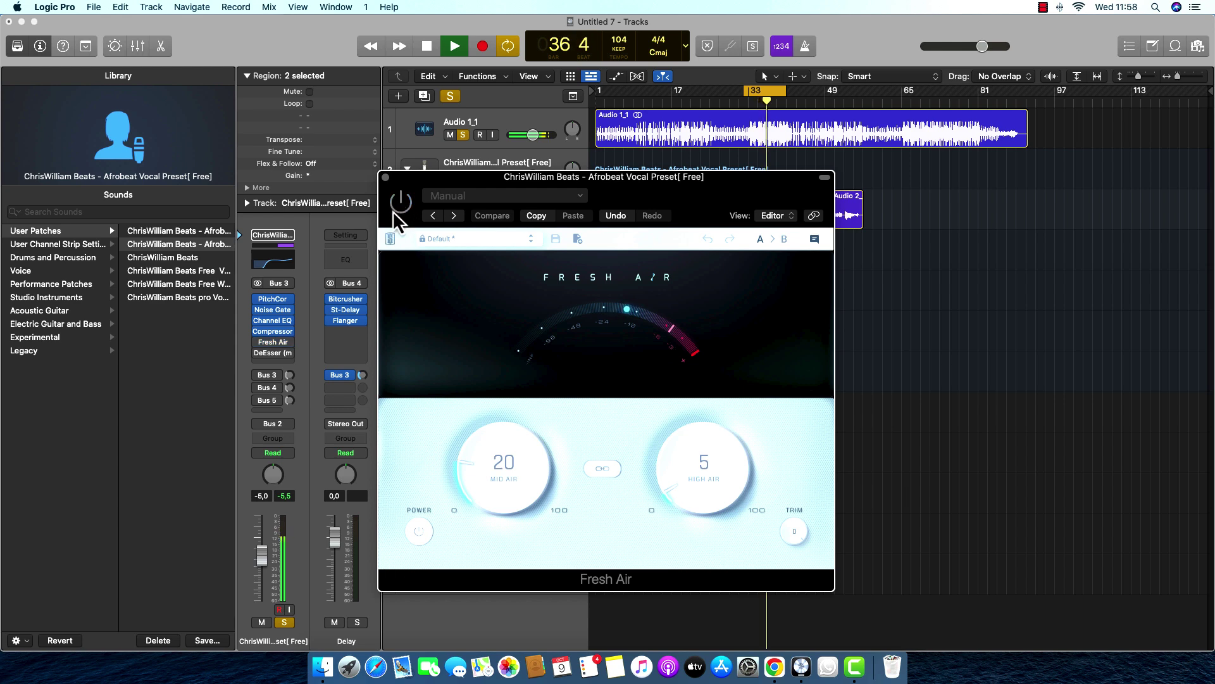
{"action": "left_click", "coordinate": [385, 178]}
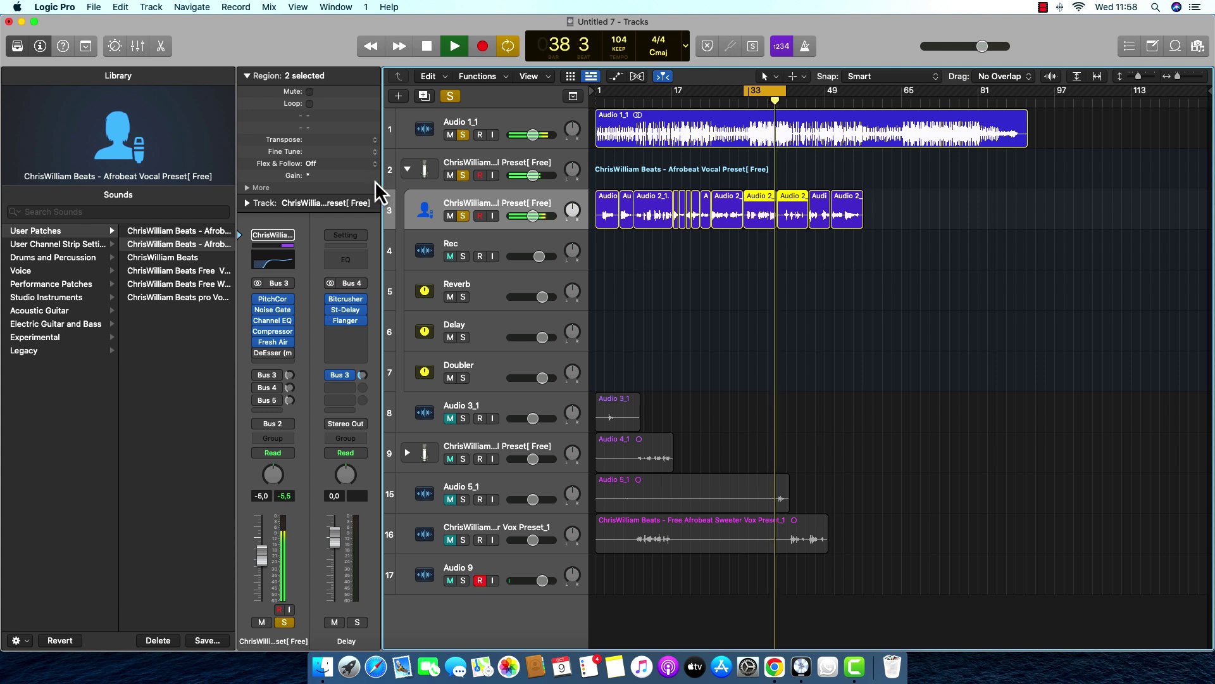
Step: Turn the vocal channel's DeEsser back on and open its settings with the Male Ess preset
{"action": "mouse_move", "coordinate": [272, 354]}
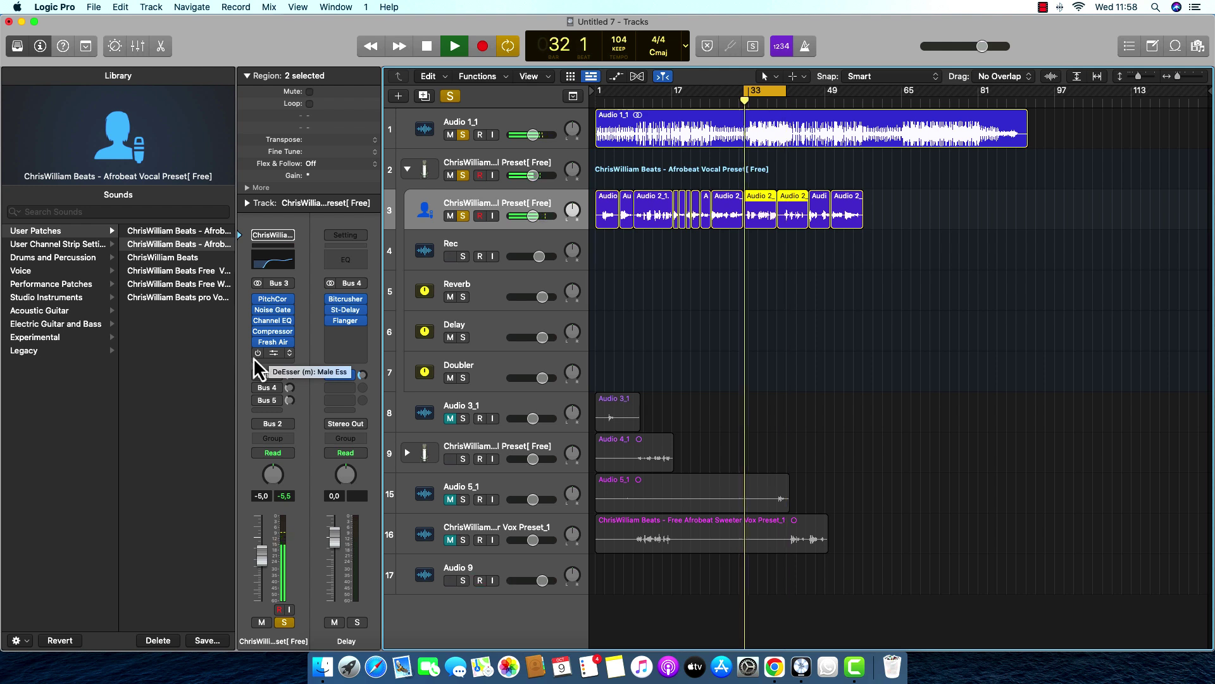
{"action": "key", "text": "space"}
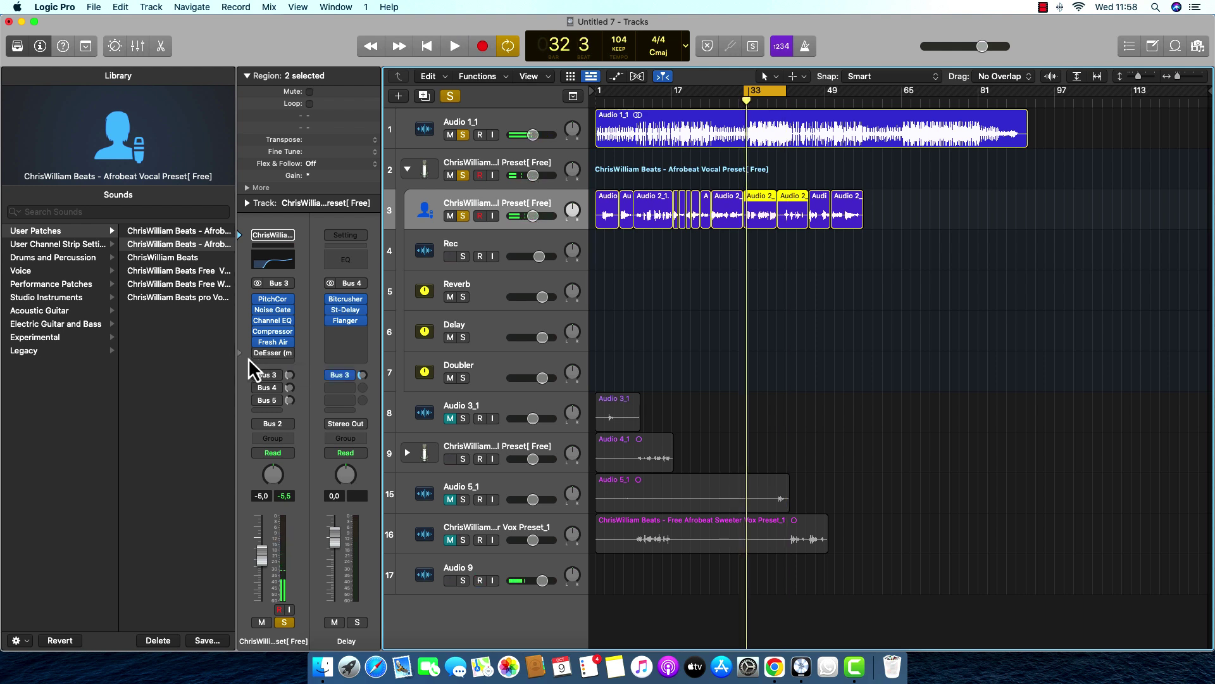
{"action": "left_click", "coordinate": [269, 355]}
{"action": "key", "text": "space"}
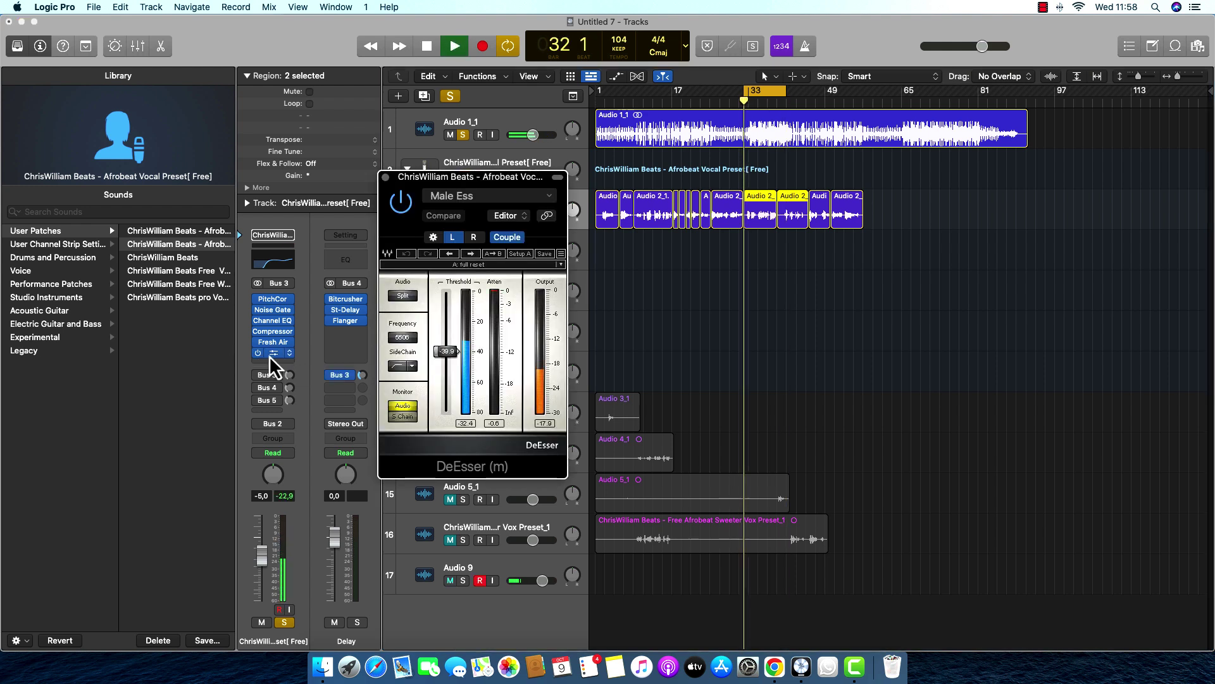
{"action": "key", "text": "space"}
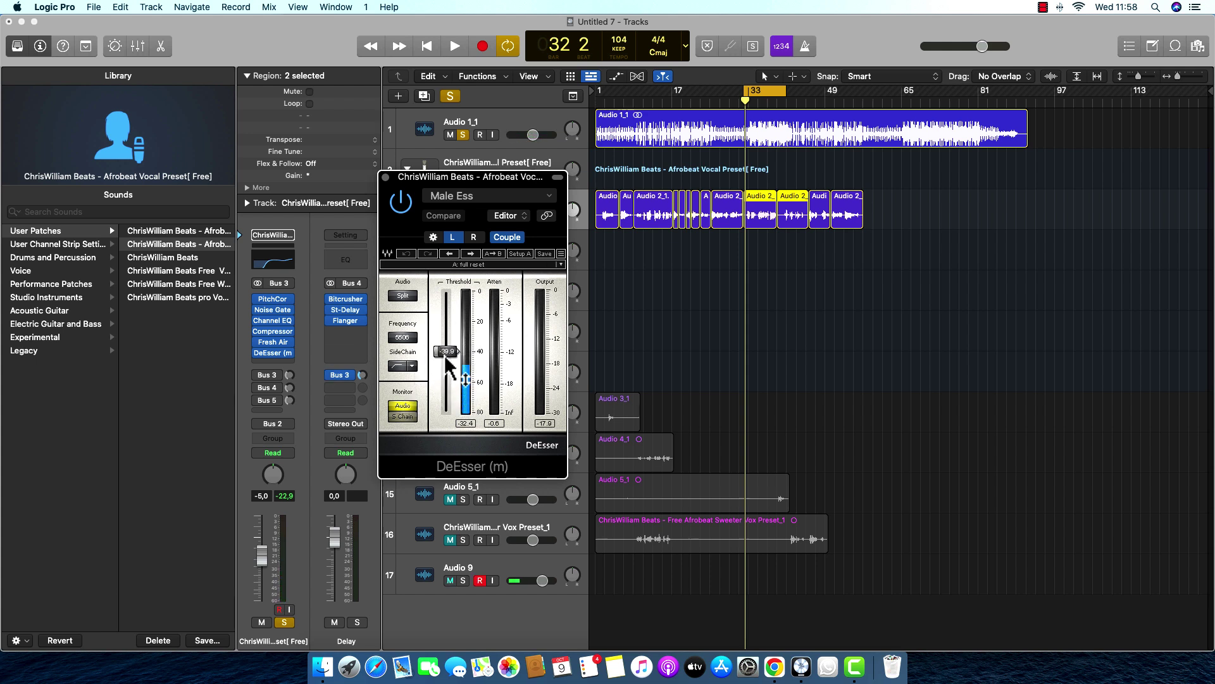
Step: Play the cycled section to hear the vocal through the DeEsser and close the DeEsser's window
{"action": "key", "text": "space"}
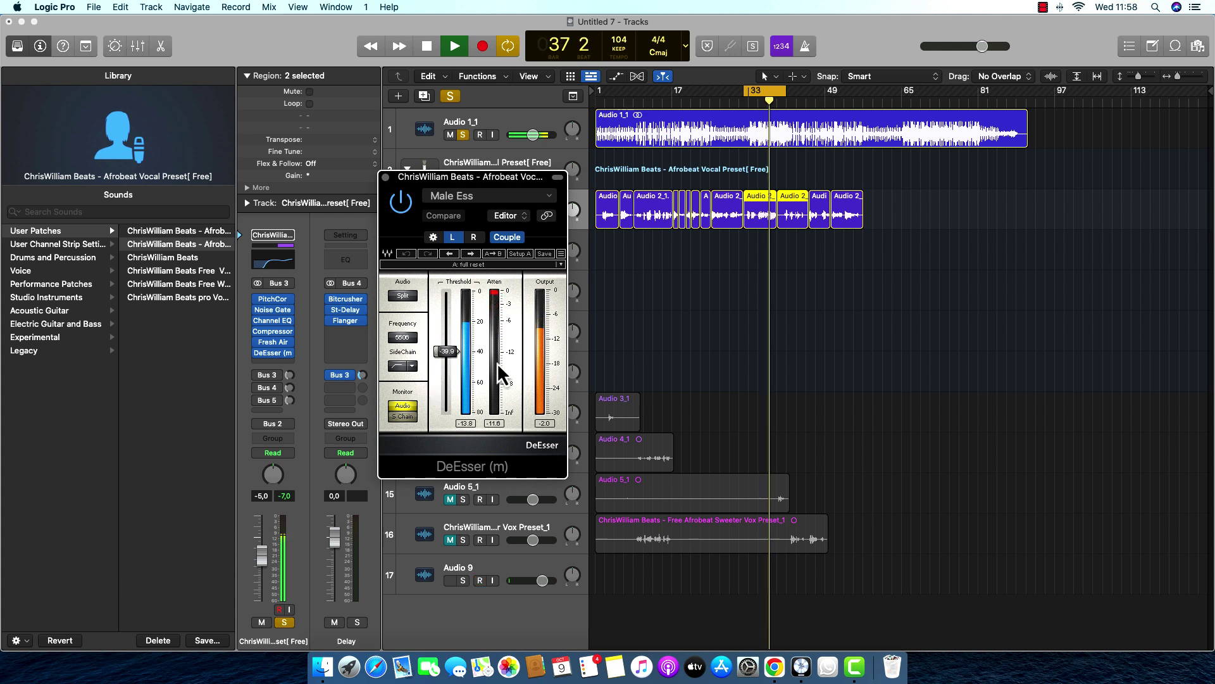
{"action": "left_click", "coordinate": [386, 177]}
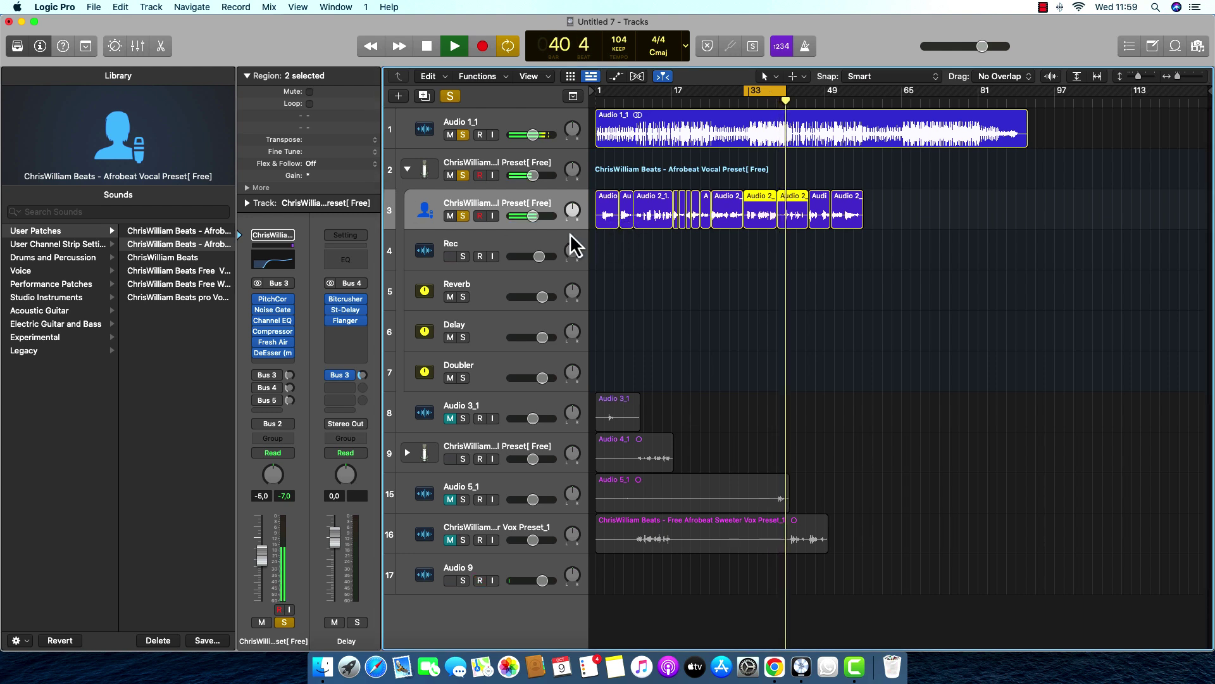
{"action": "key", "text": "space"}
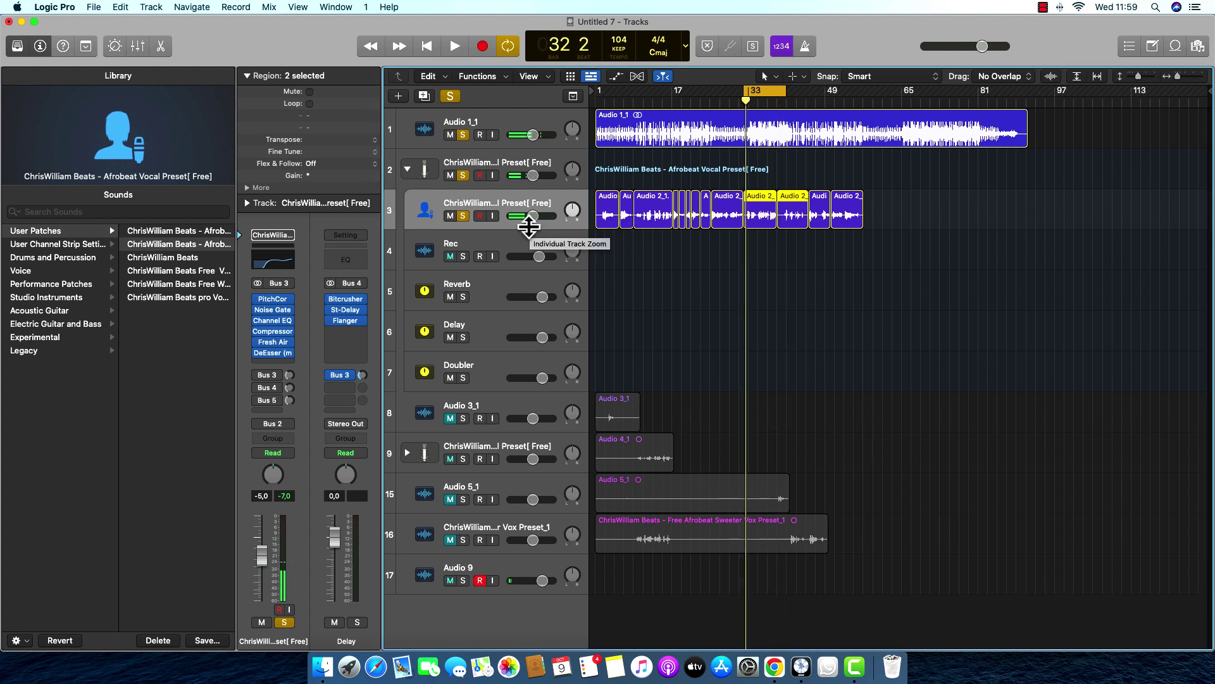
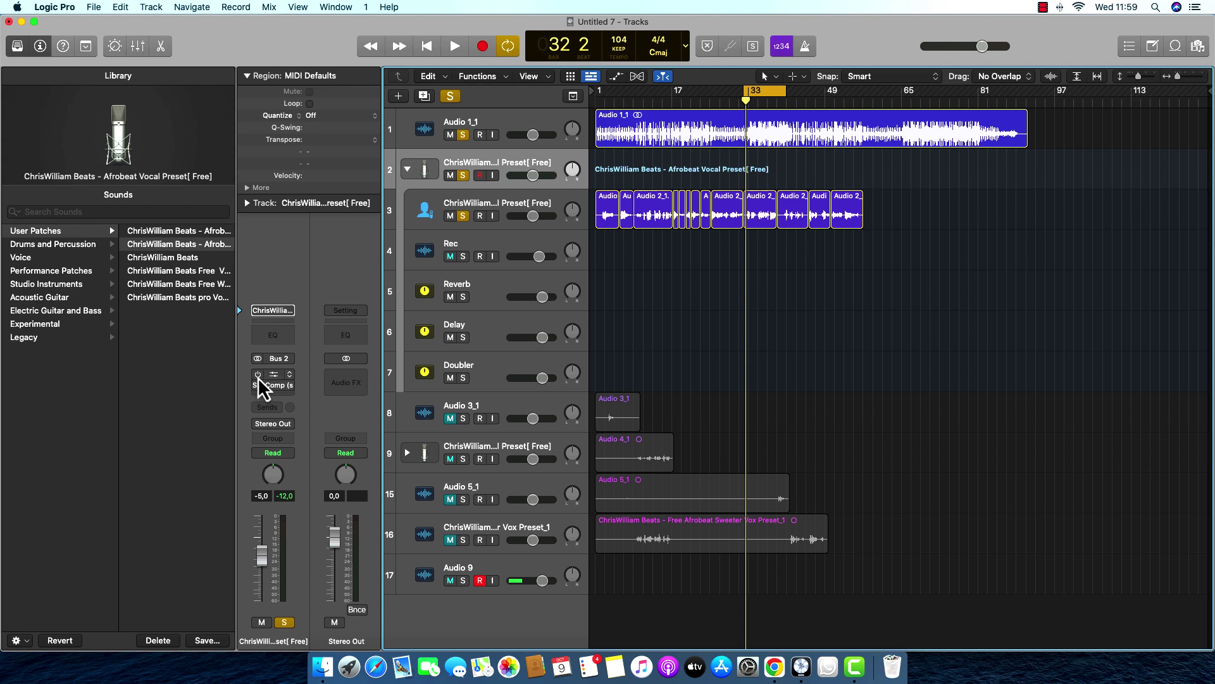
Step: Open the F6-RTA on the vocal preset's stack channel, start playback, and un-solo and mute the Audio 1_1 track
{"action": "left_click", "coordinate": [274, 376]}
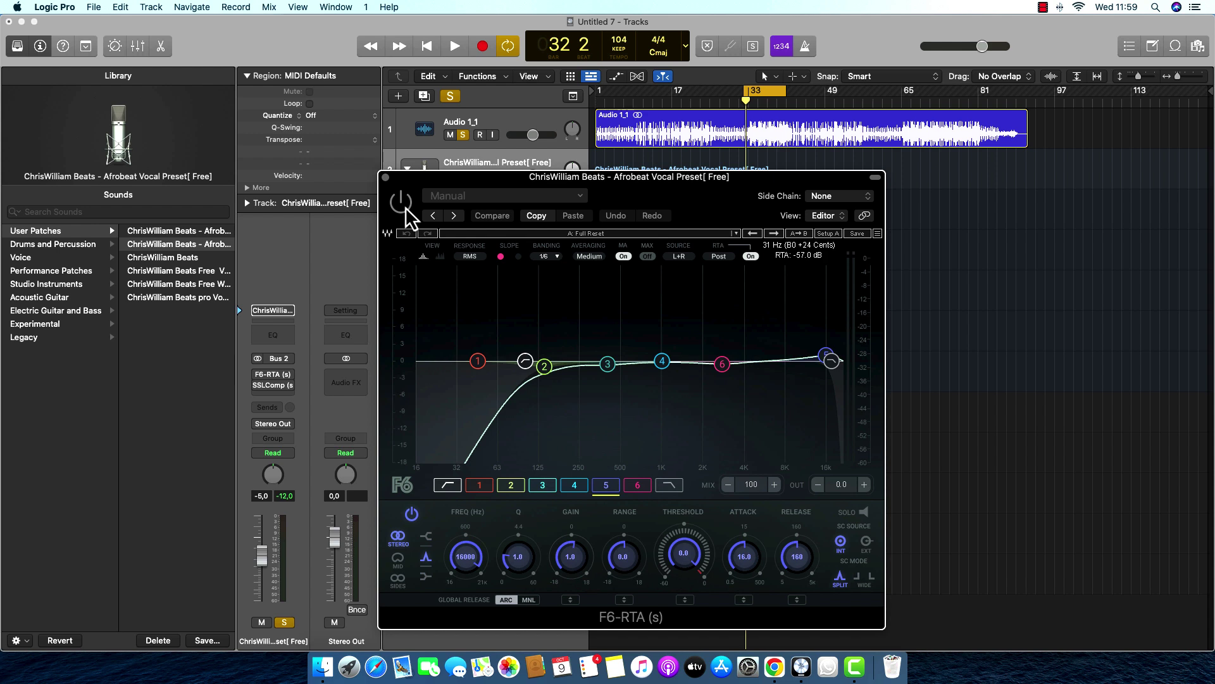
{"action": "key", "text": "space"}
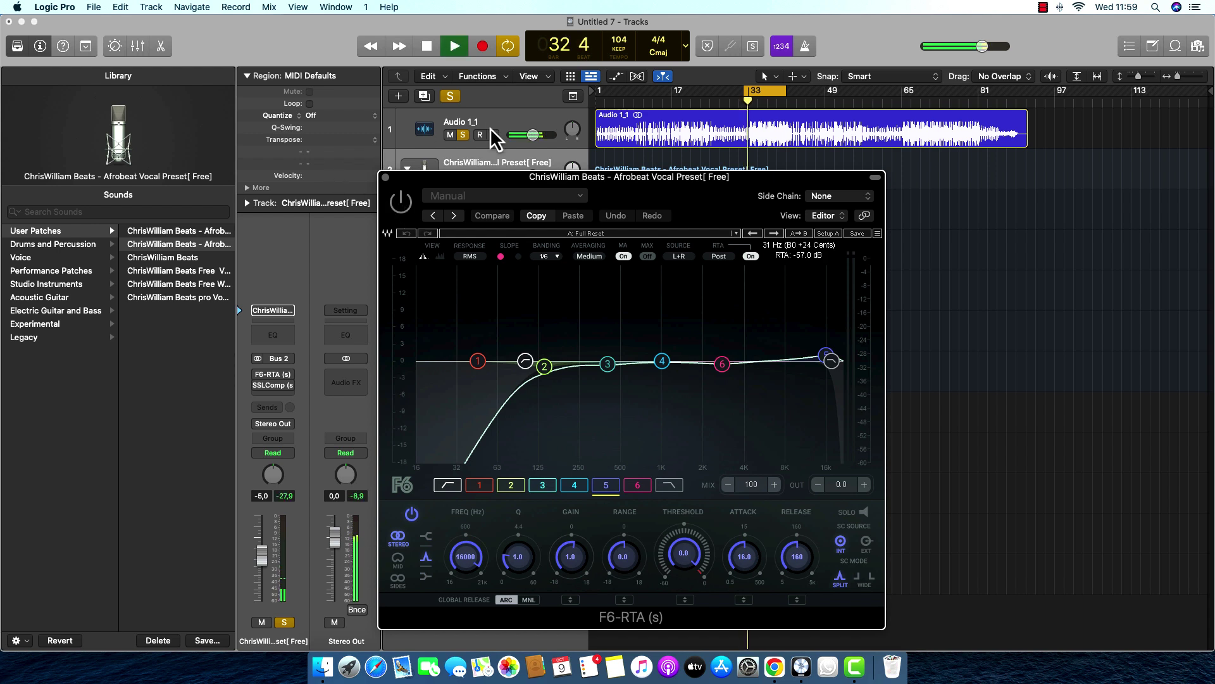
{"action": "left_click", "coordinate": [463, 134]}
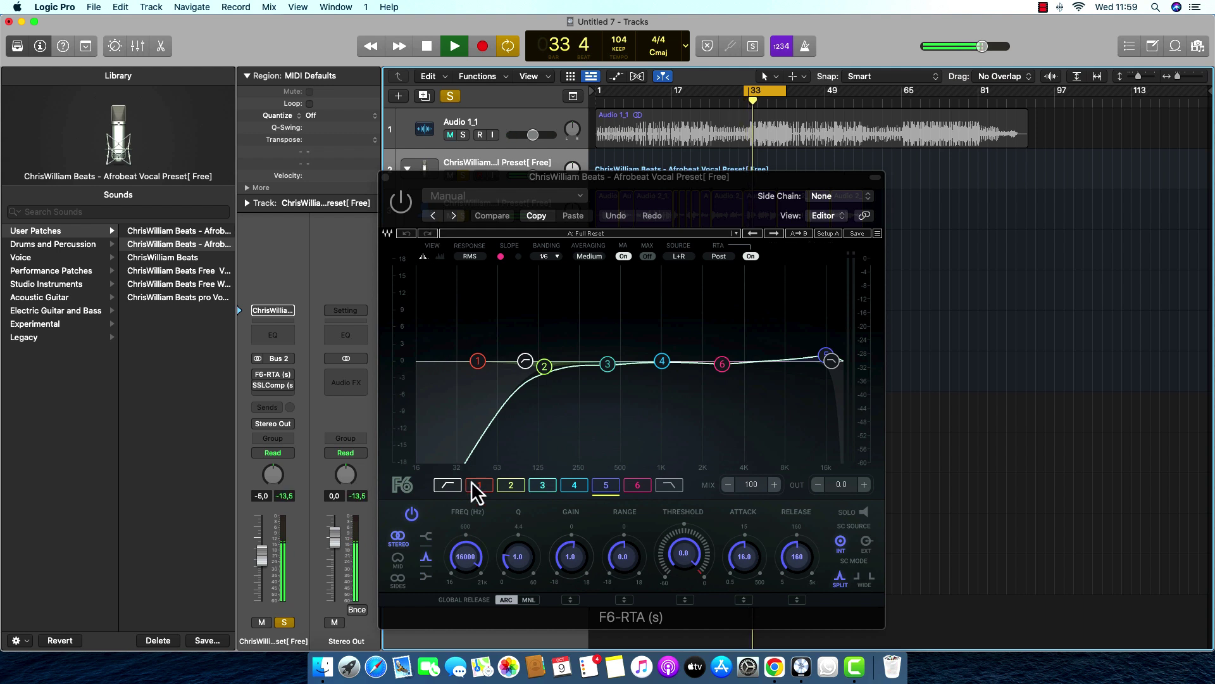
Step: Switch off the F6-RTA's 100 Hz high-pass filter band, stop playback and turn the F6-RTA plug-in on
{"action": "left_click", "coordinate": [525, 361]}
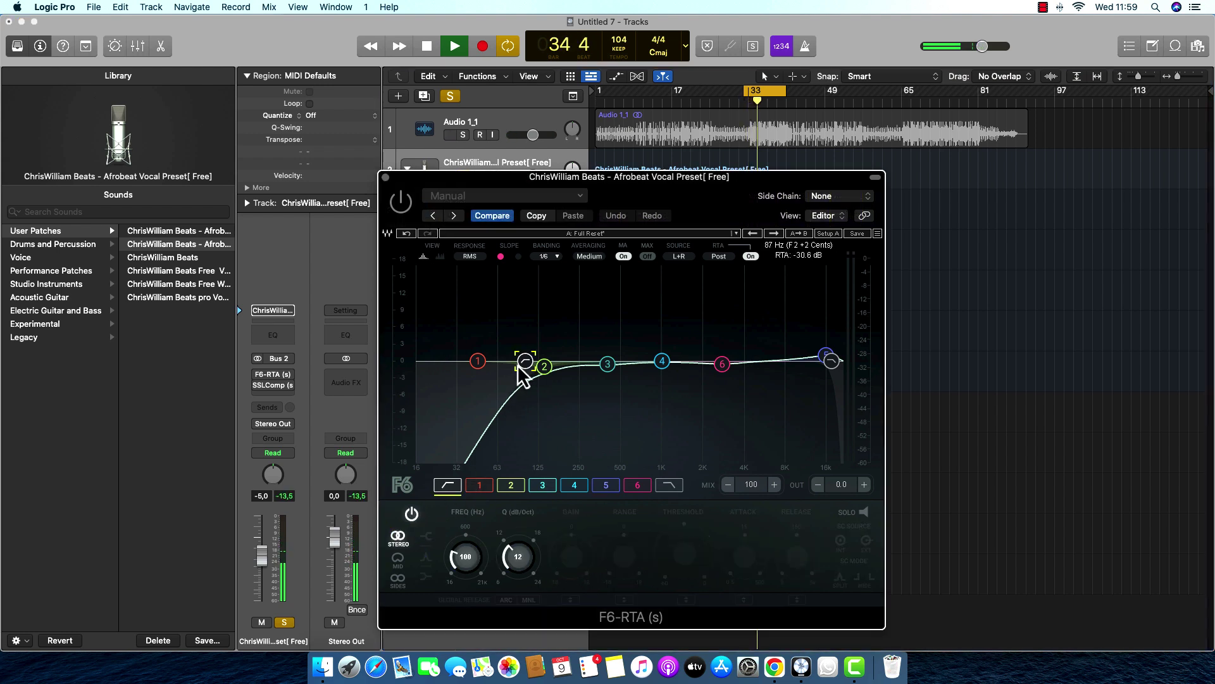
{"action": "left_click", "coordinate": [412, 514]}
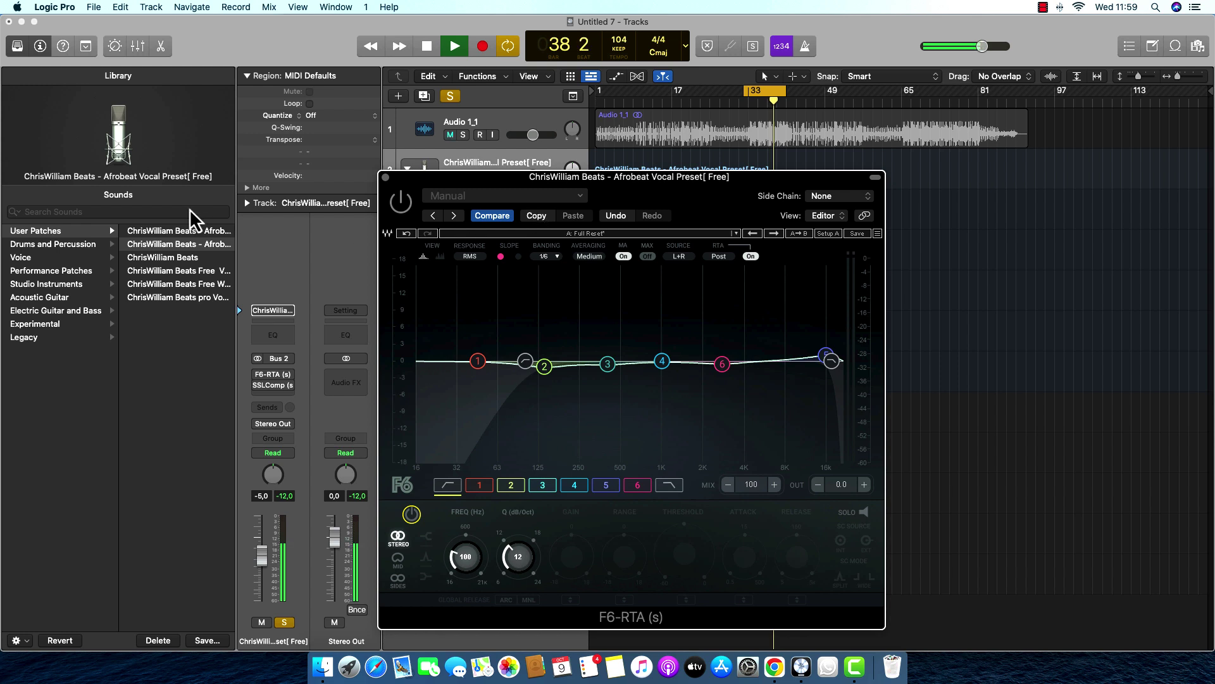
{"action": "key", "text": "space"}
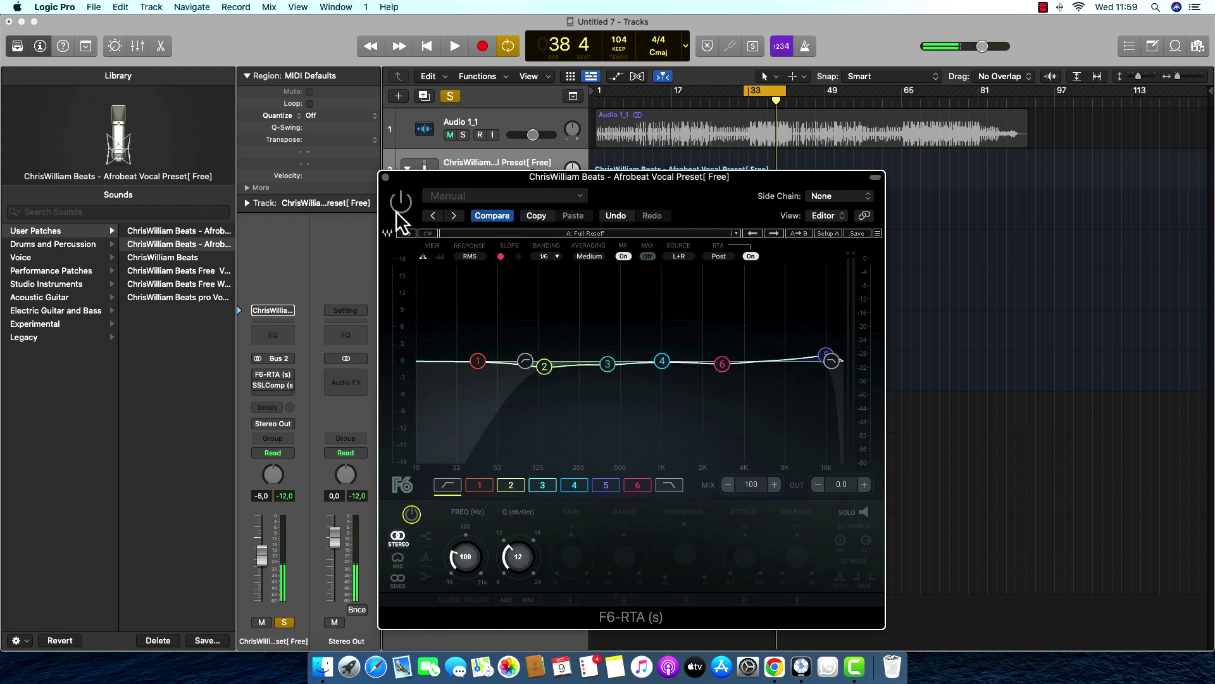
{"action": "left_click", "coordinate": [400, 211]}
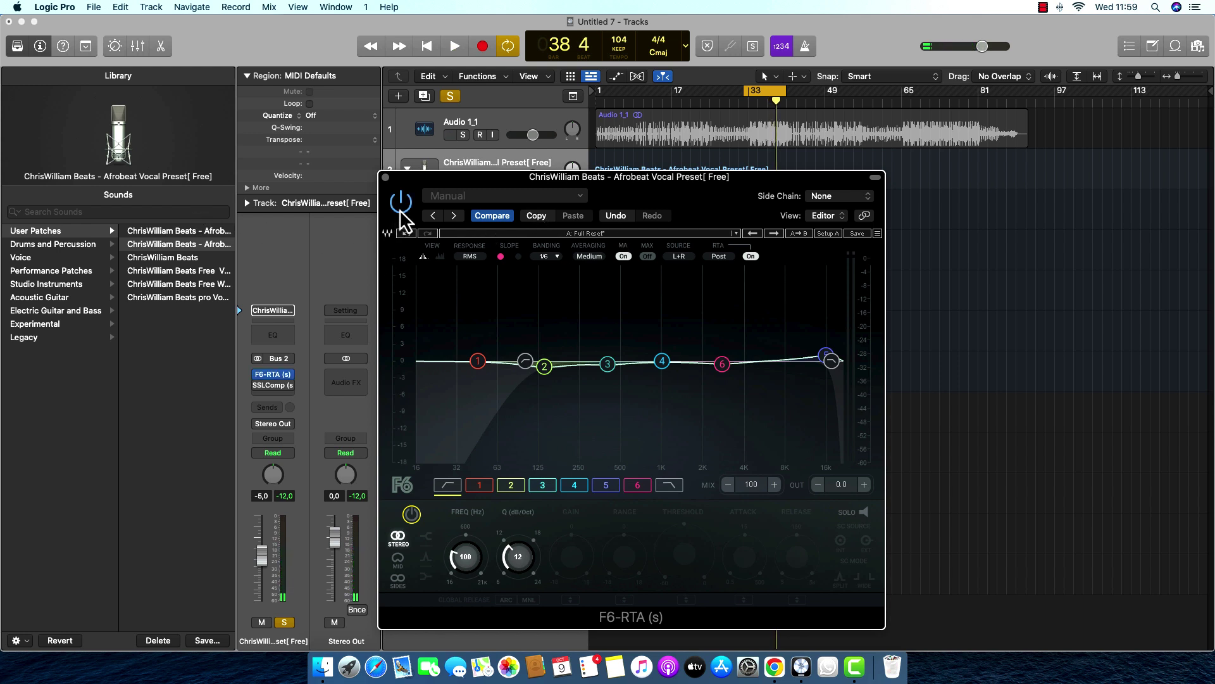
Step: Play the cycled section and compare the vocal with the F6-RTA's 100 Hz high-pass band on and off, leaving it off when playback stops
{"action": "key", "text": "space"}
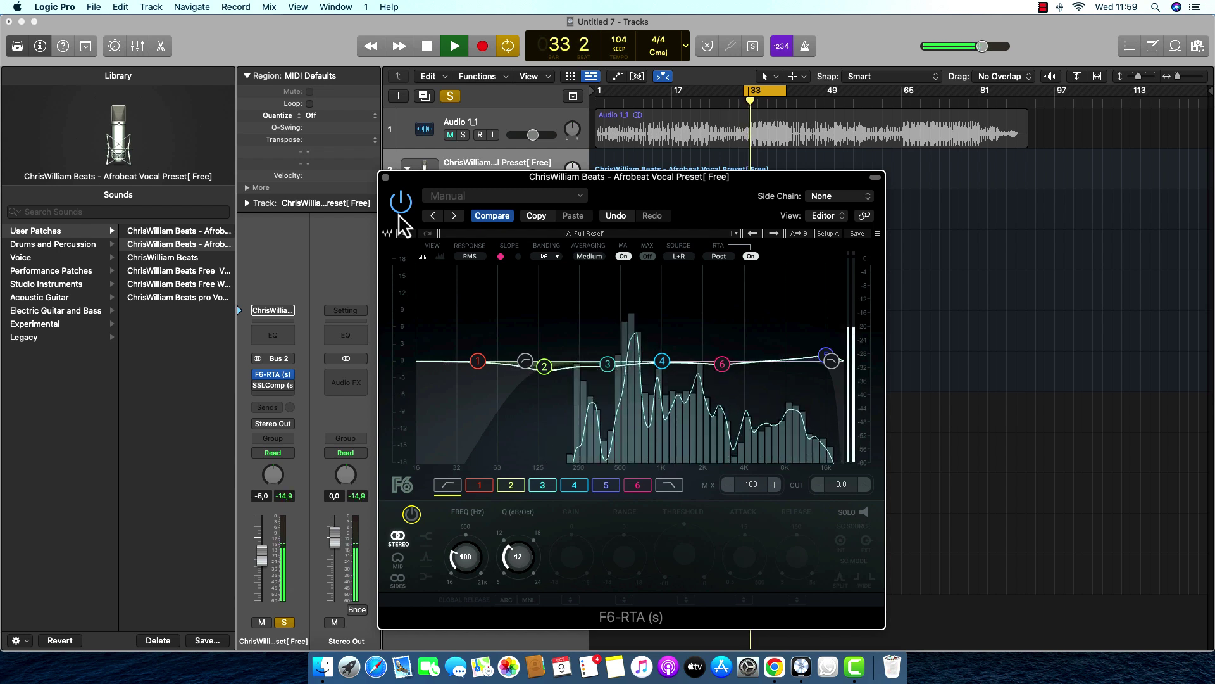
{"action": "left_click", "coordinate": [615, 216]}
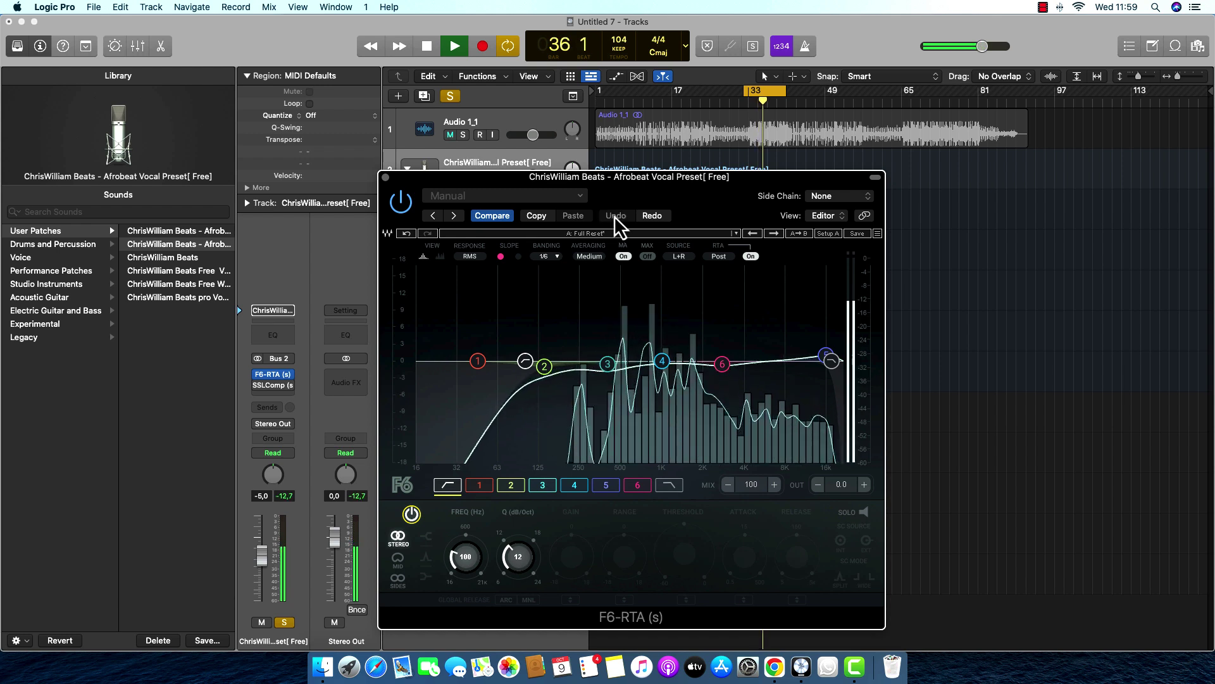
{"action": "left_click", "coordinate": [411, 514]}
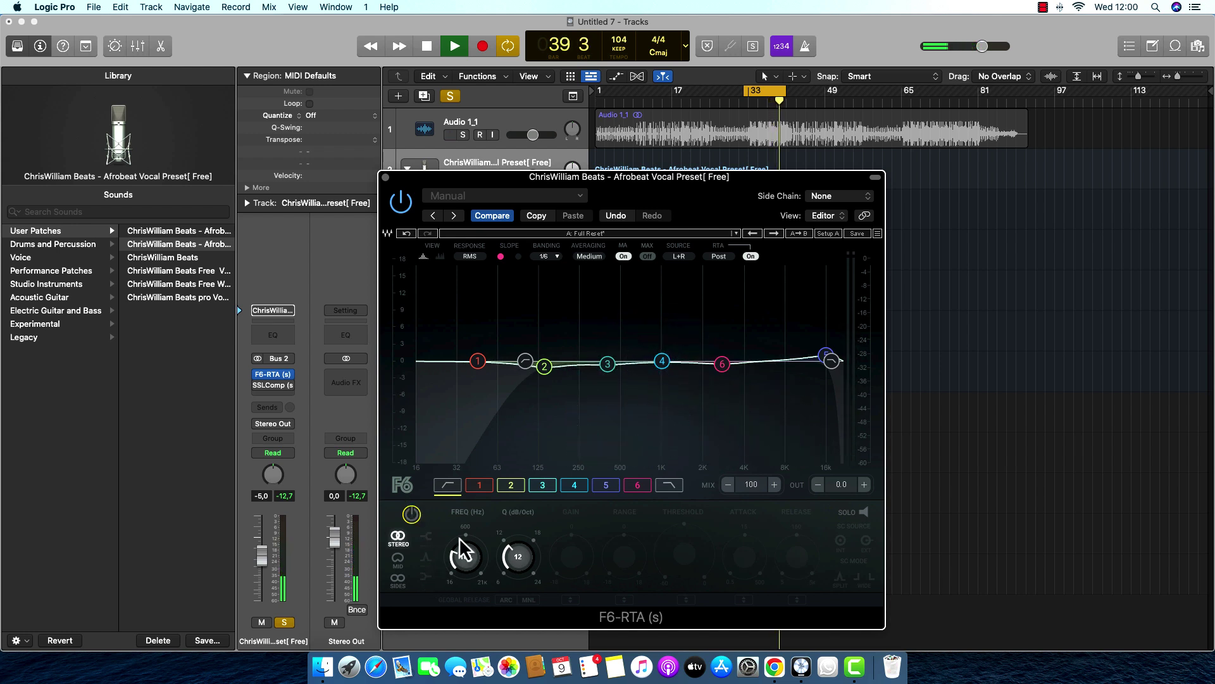
{"action": "key", "text": "space"}
{"action": "key", "text": "space"}
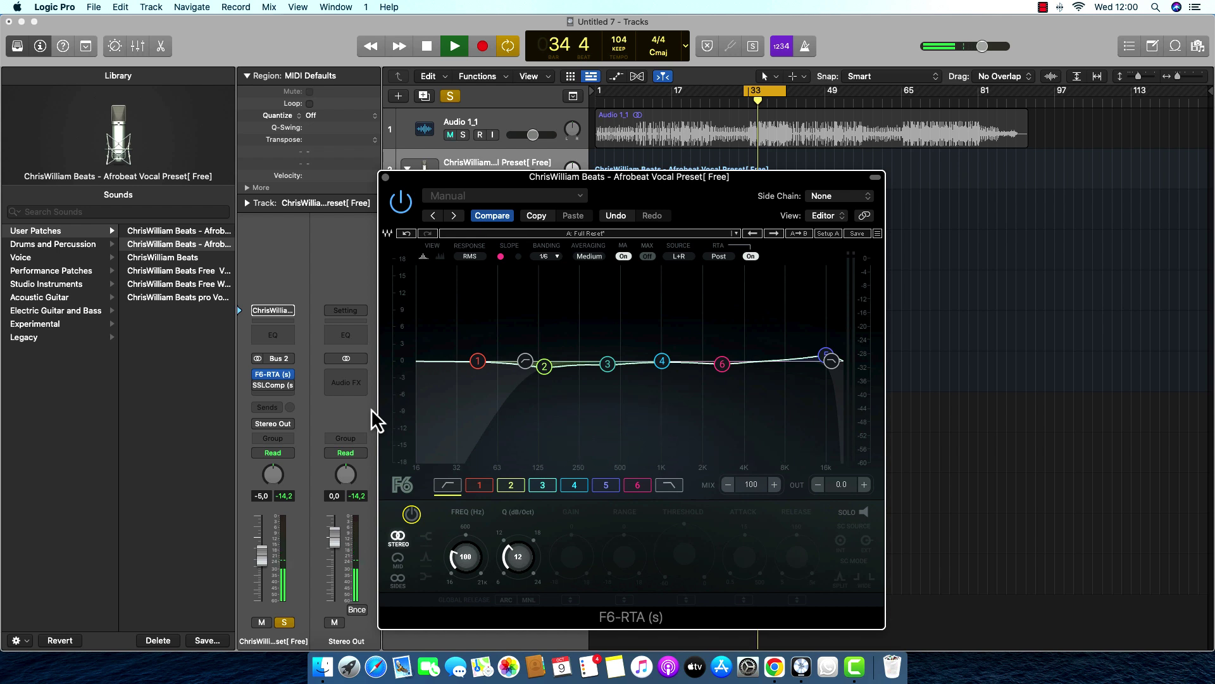
{"action": "key", "text": "space"}
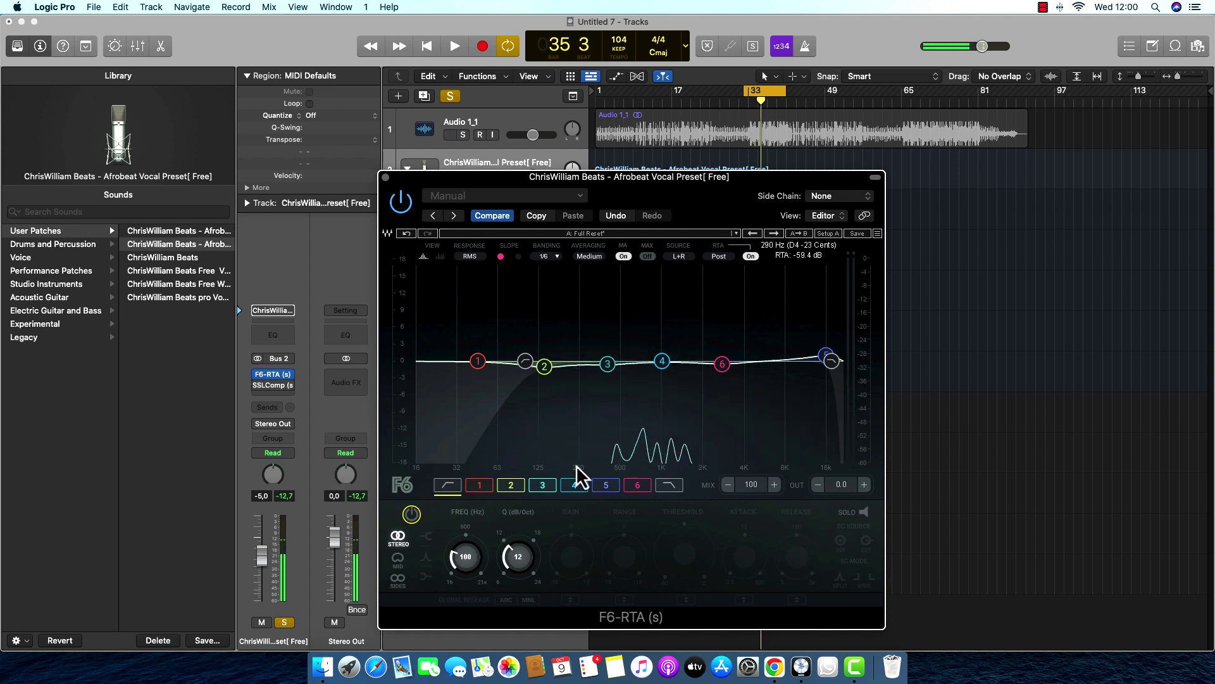
Step: Raise the gain of the F6-RTA's band 6 to about 7.4 dB and close the plug-in window
{"action": "left_click", "coordinate": [632, 488]}
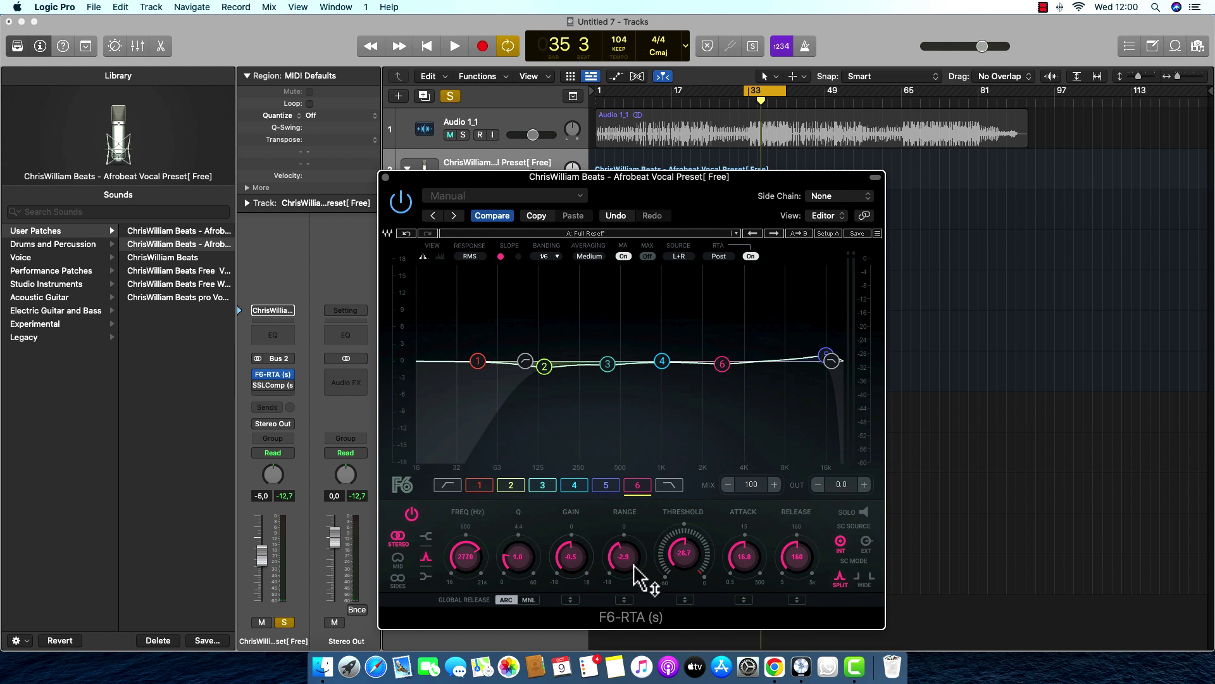
{"action": "left_click_drag", "start_coordinate": [572, 560], "coordinate": [572, 515]}
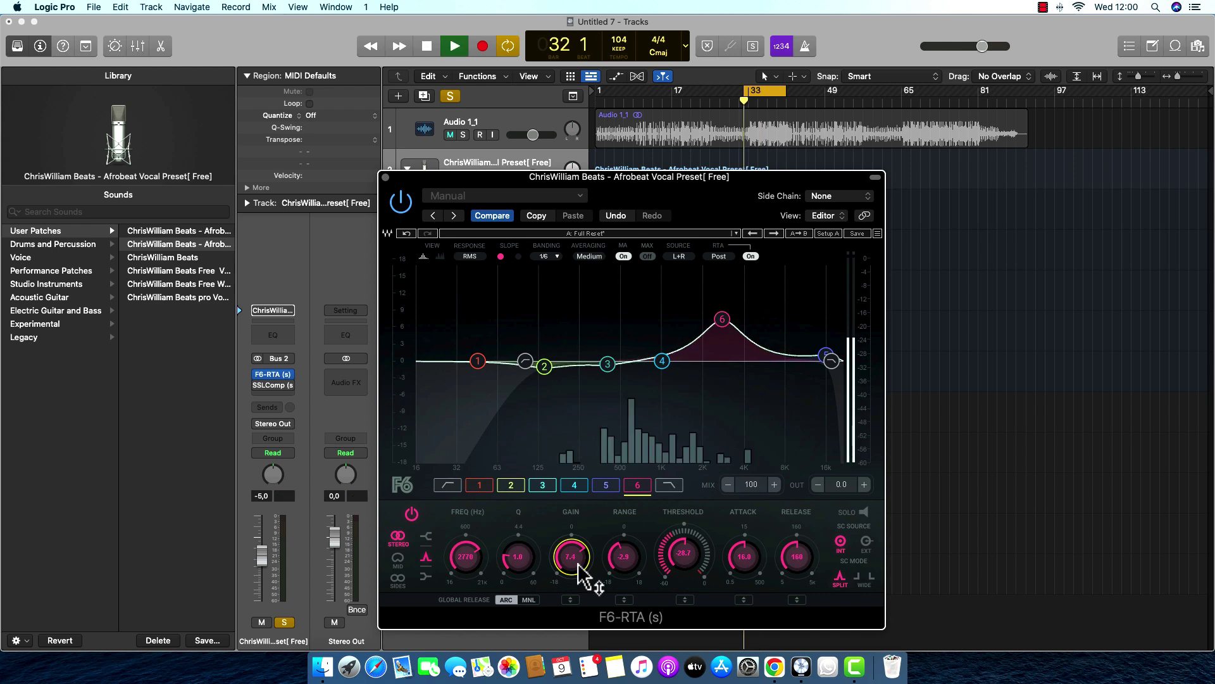
{"action": "left_click", "coordinate": [385, 177]}
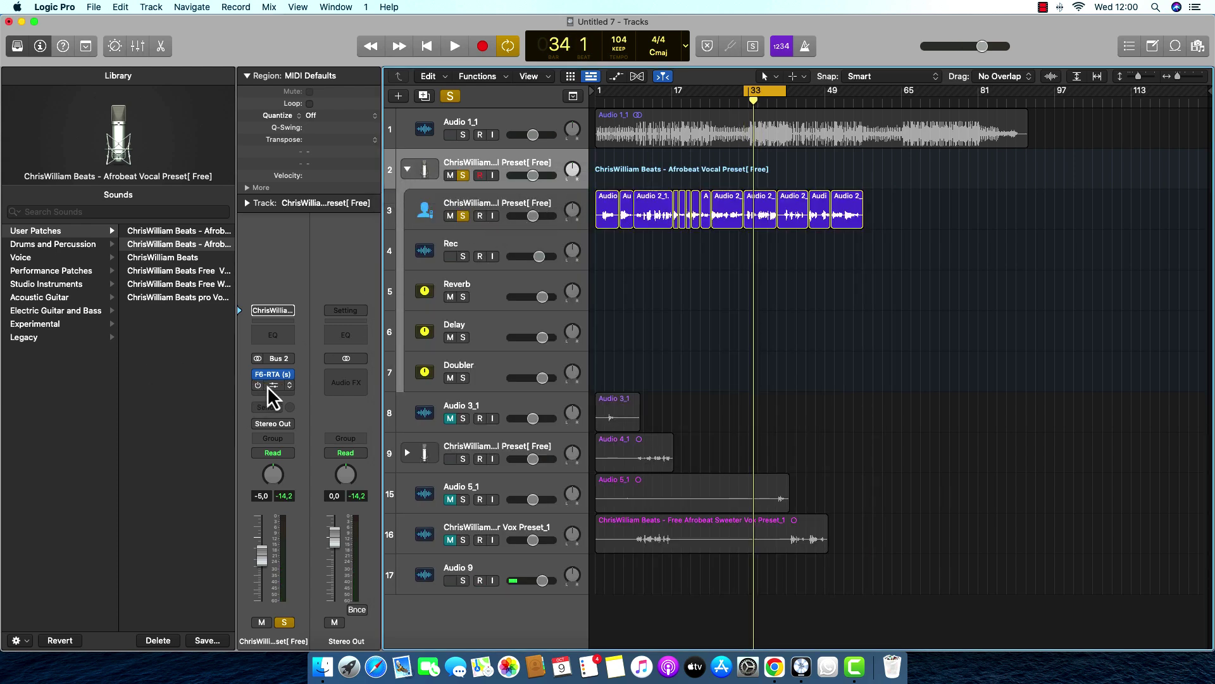
Step: Turn on and open the stack channel's SSLComp, check its factory preset list without loading another preset, and nudge the threshold
{"action": "left_click", "coordinate": [268, 386]}
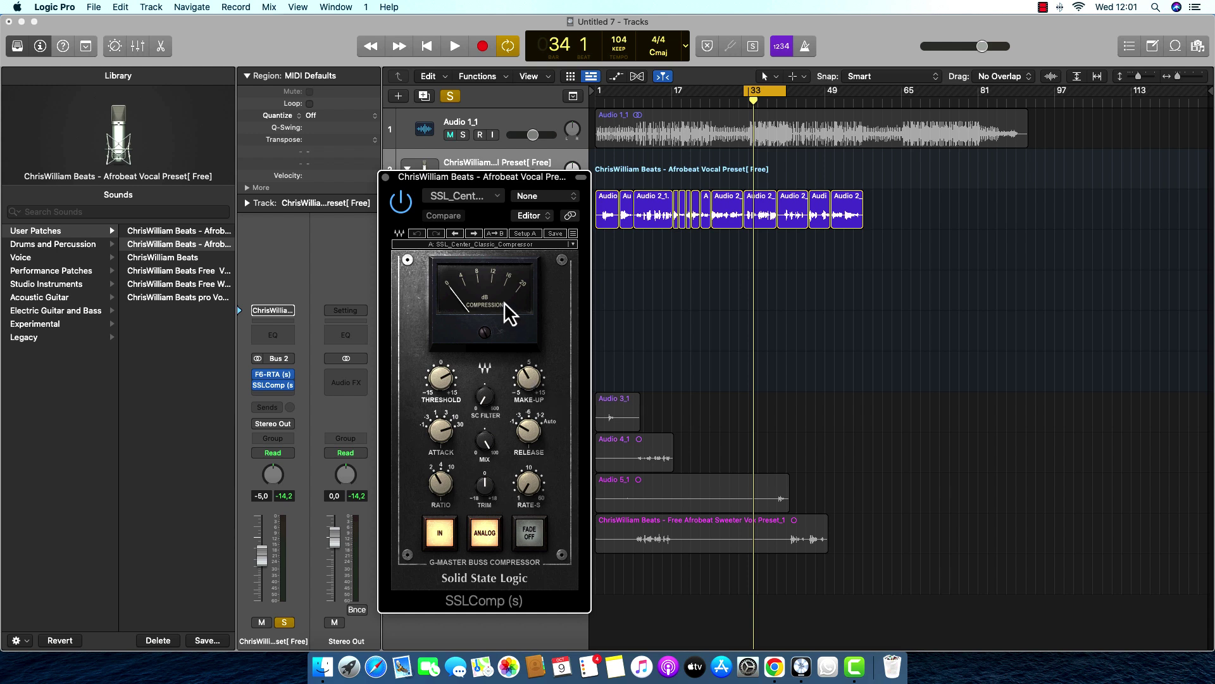
{"action": "left_click", "coordinate": [509, 246]}
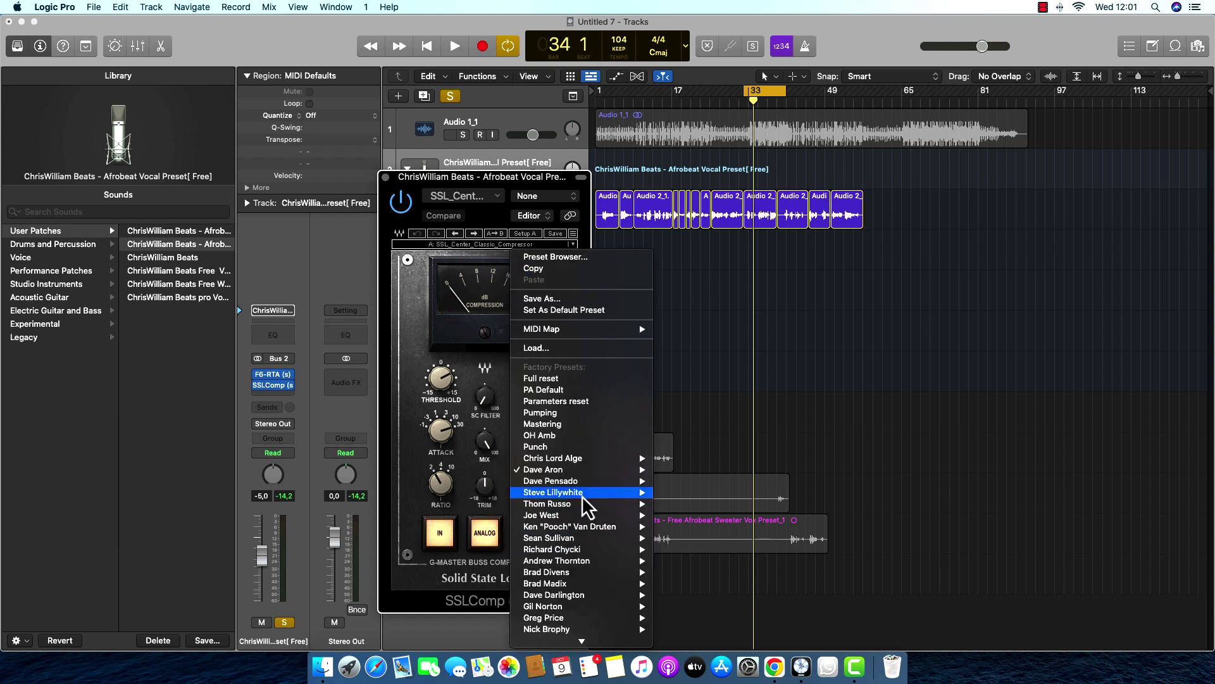
{"action": "mouse_move", "coordinate": [609, 469]}
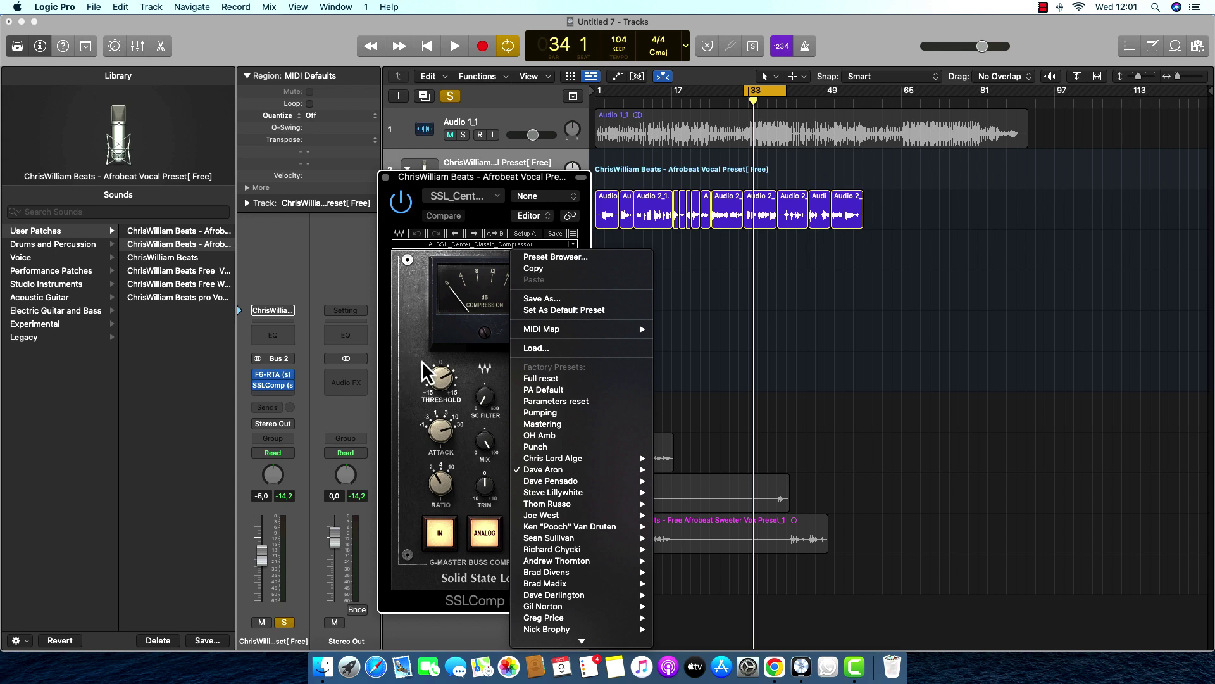
{"action": "left_click", "coordinate": [430, 380]}
{"action": "scroll", "coordinate": [436, 383], "scroll_direction": "up", "scroll_amount": 2}
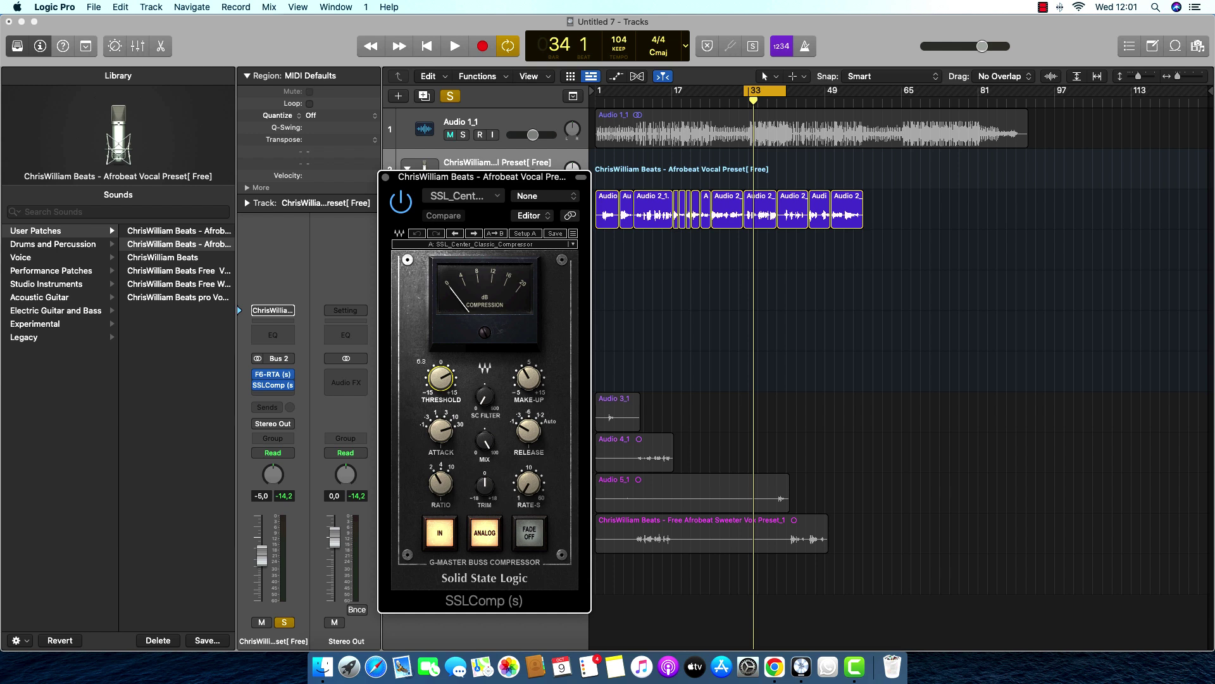
{"action": "scroll", "coordinate": [440, 379], "scroll_direction": "down", "scroll_amount": 1}
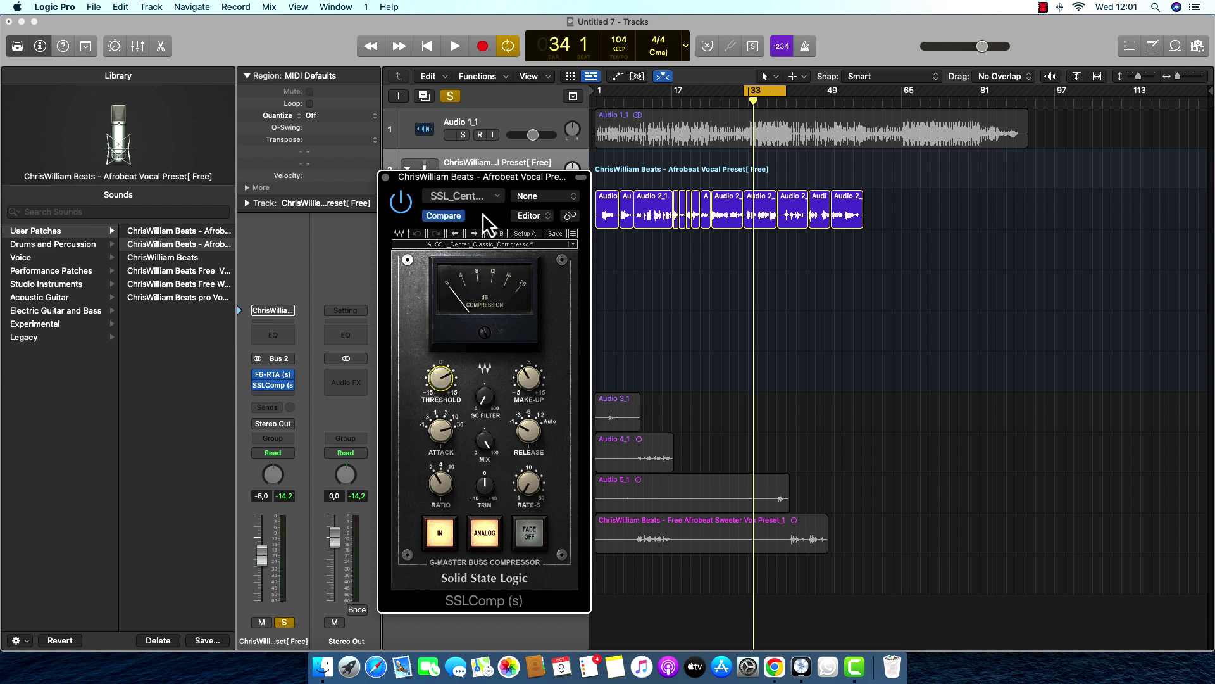
Step: Play the cycled section with the SSLComp bypassed and re-enabled, close its window and stop playback
{"action": "key", "text": "space"}
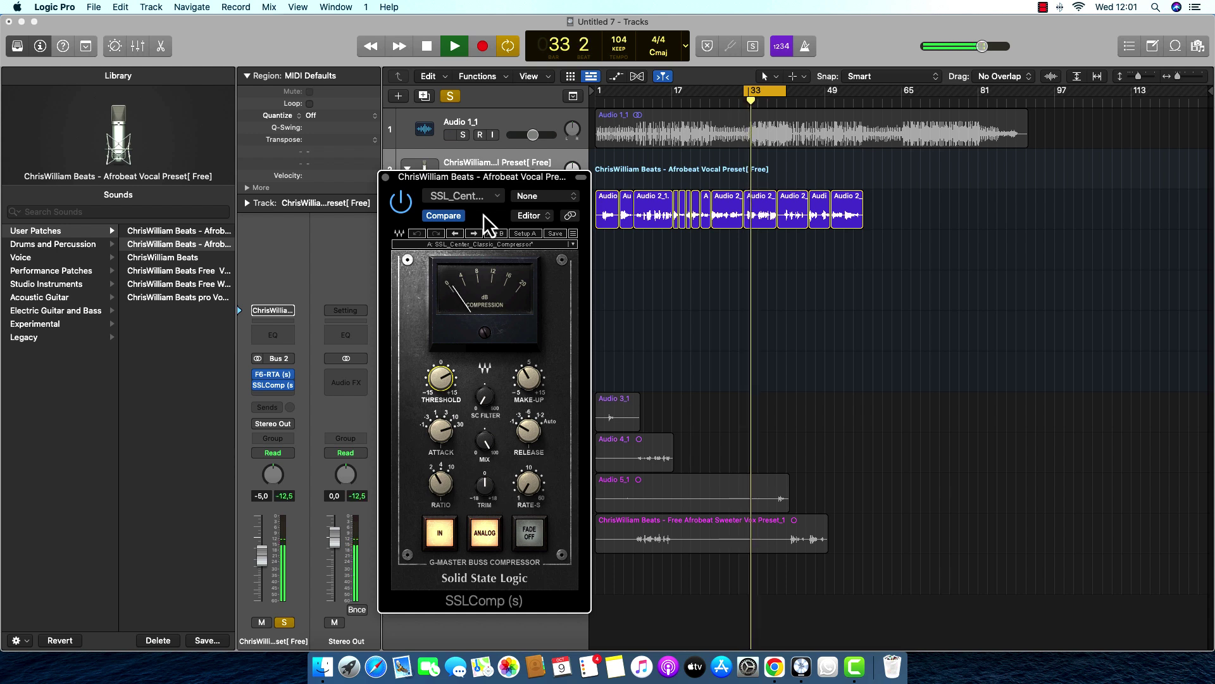
{"action": "left_click", "coordinate": [403, 210]}
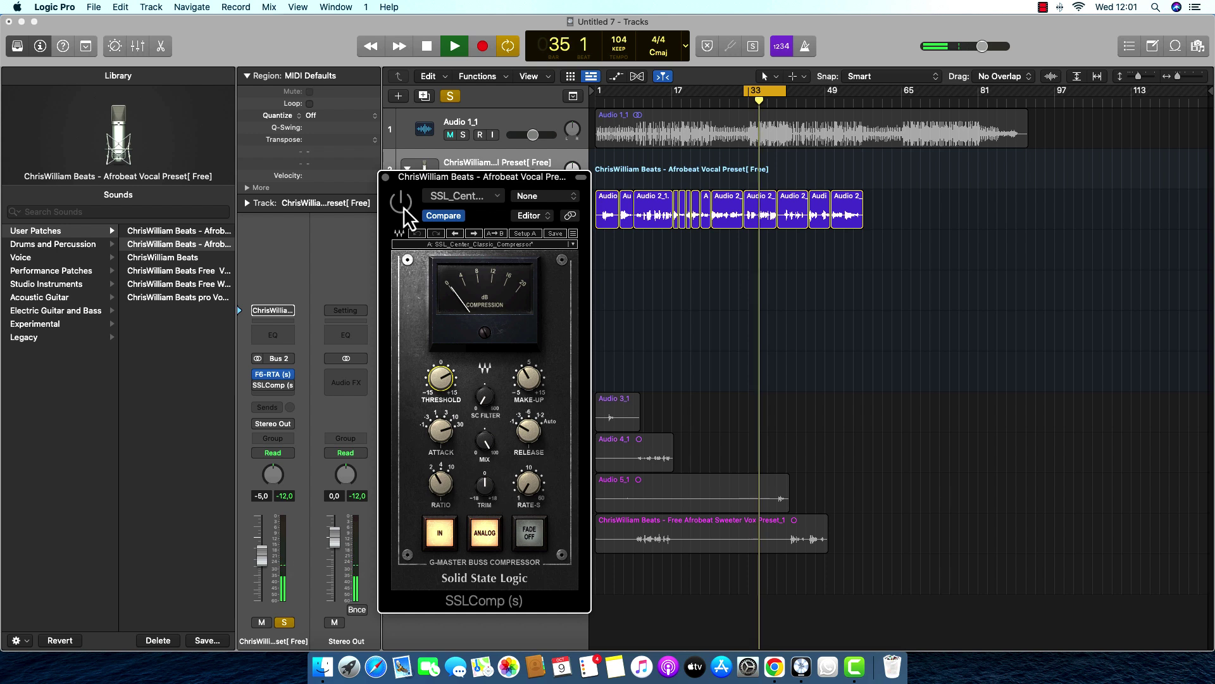
{"action": "left_click", "coordinate": [401, 202]}
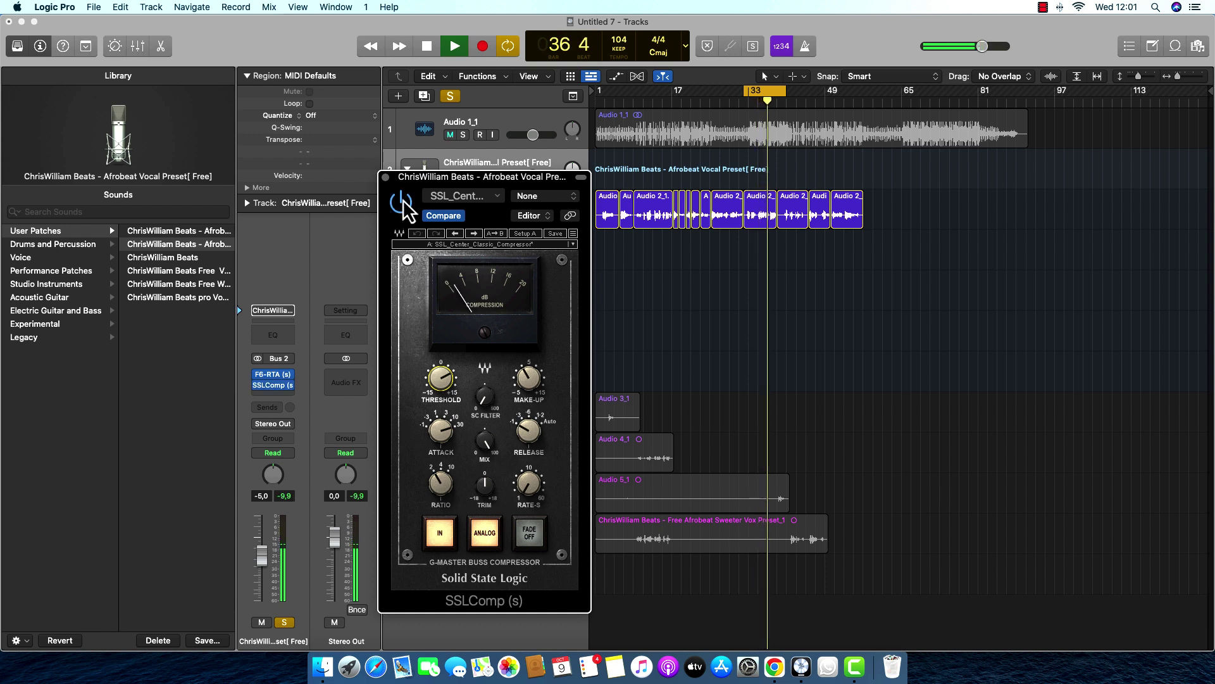
{"action": "left_click", "coordinate": [385, 178]}
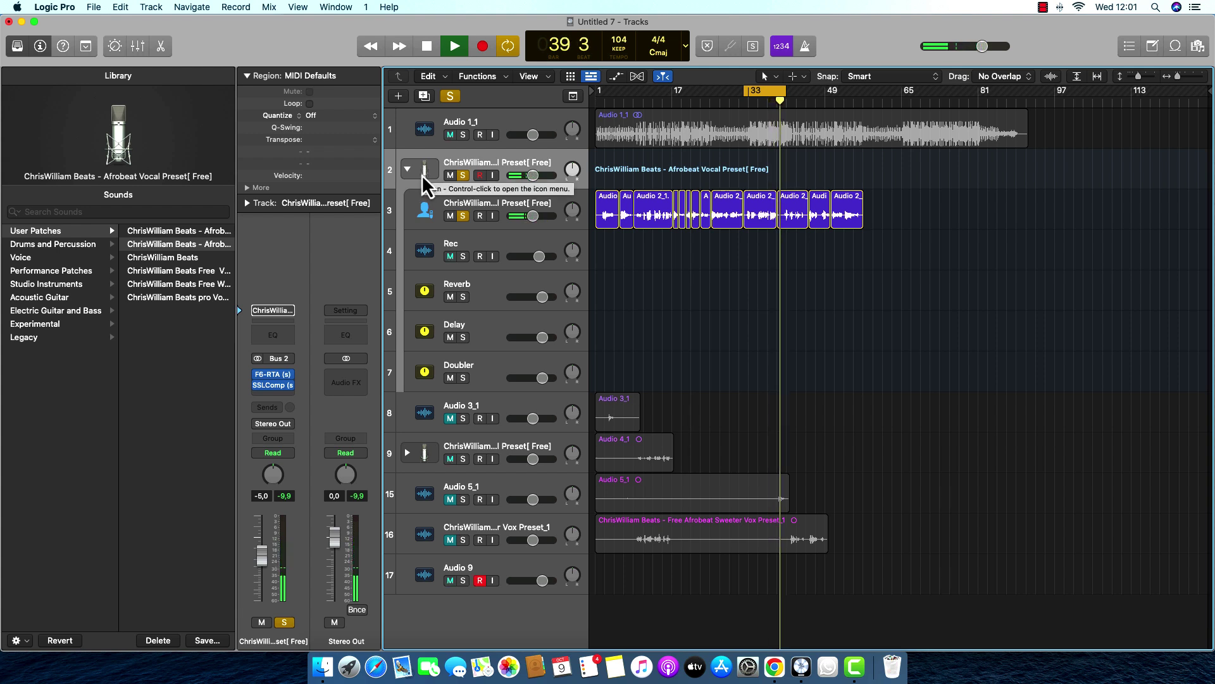
{"action": "key", "text": "space"}
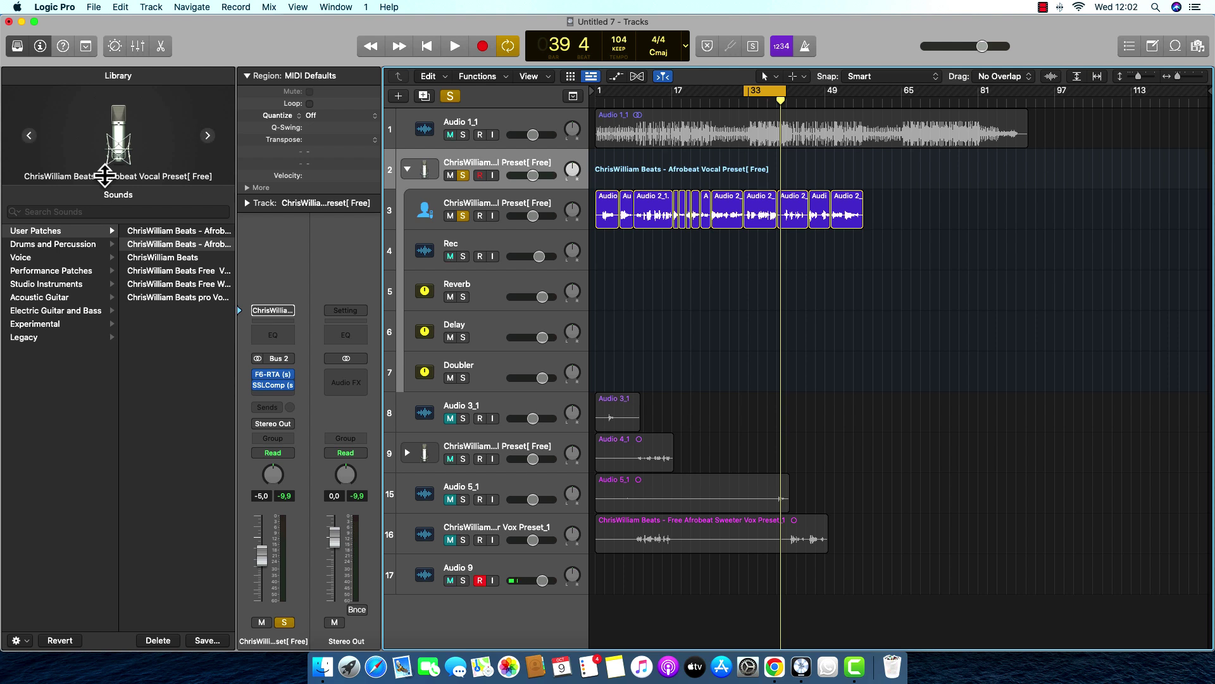
Step: Select the vocal track and turn on its Bus 3 send to the Reverb channel
{"action": "left_click", "coordinate": [526, 201]}
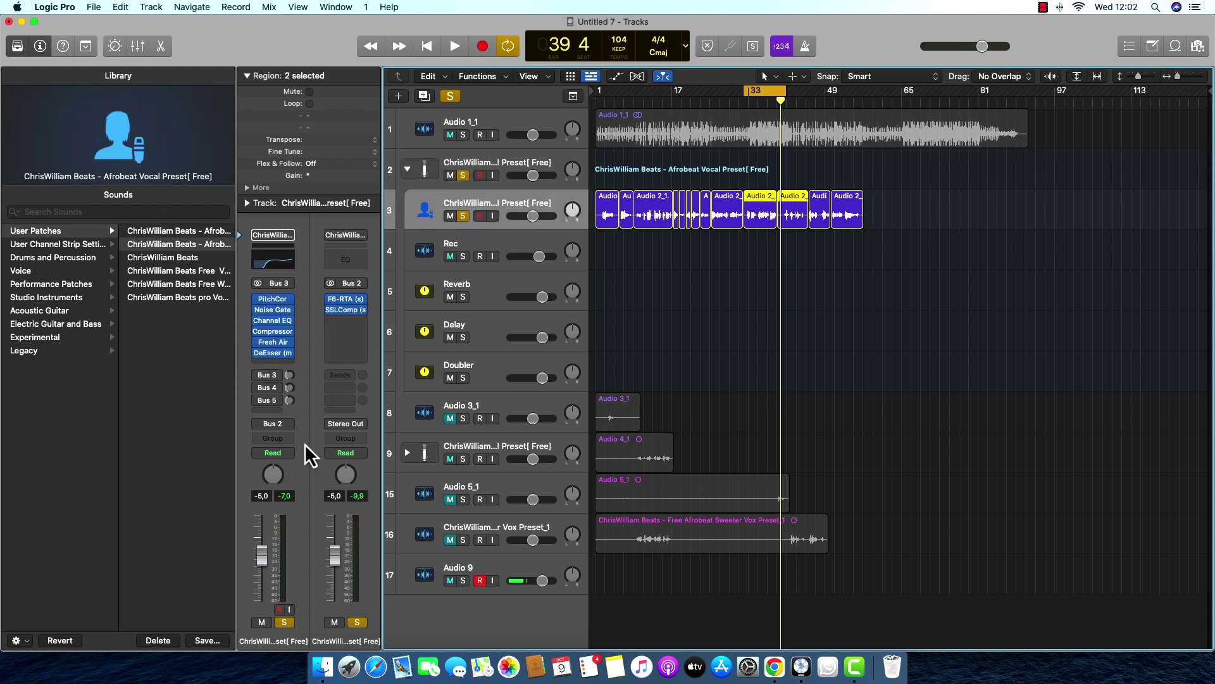
{"action": "left_click", "coordinate": [272, 377]}
{"action": "left_click", "coordinate": [312, 324]}
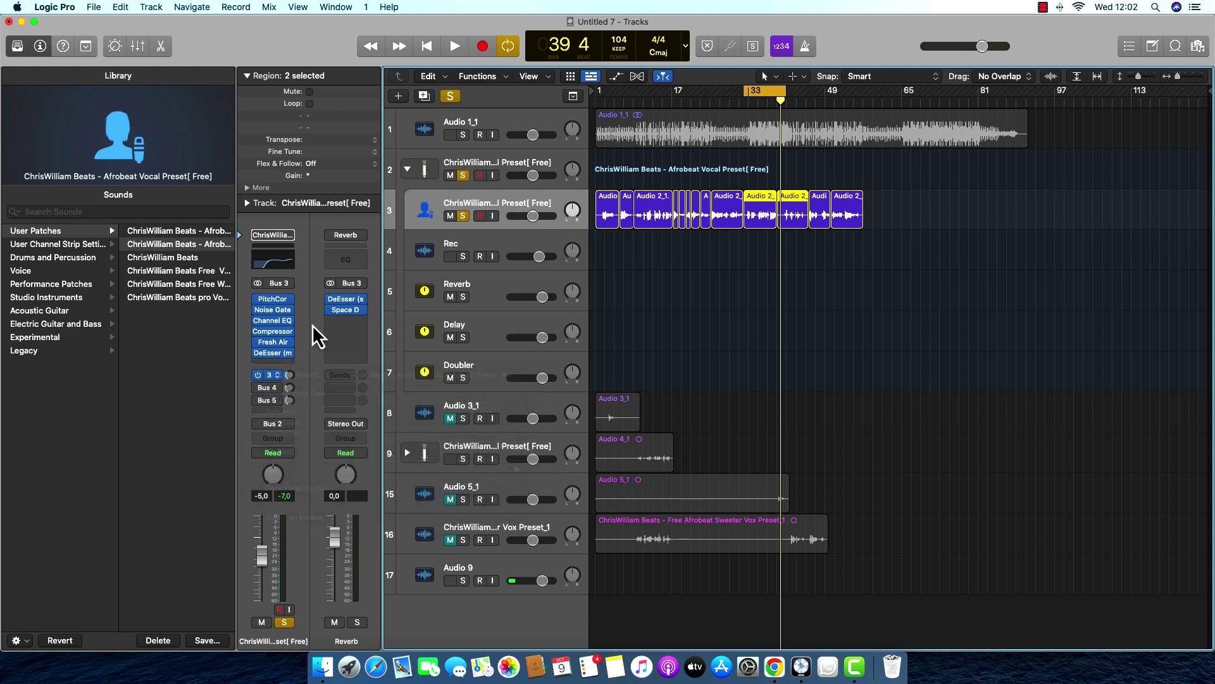
Step: Examine the settings of the Reverb channel's DeEsser and Space Designer, closing each plug-in window after viewing
{"action": "left_click", "coordinate": [480, 291]}
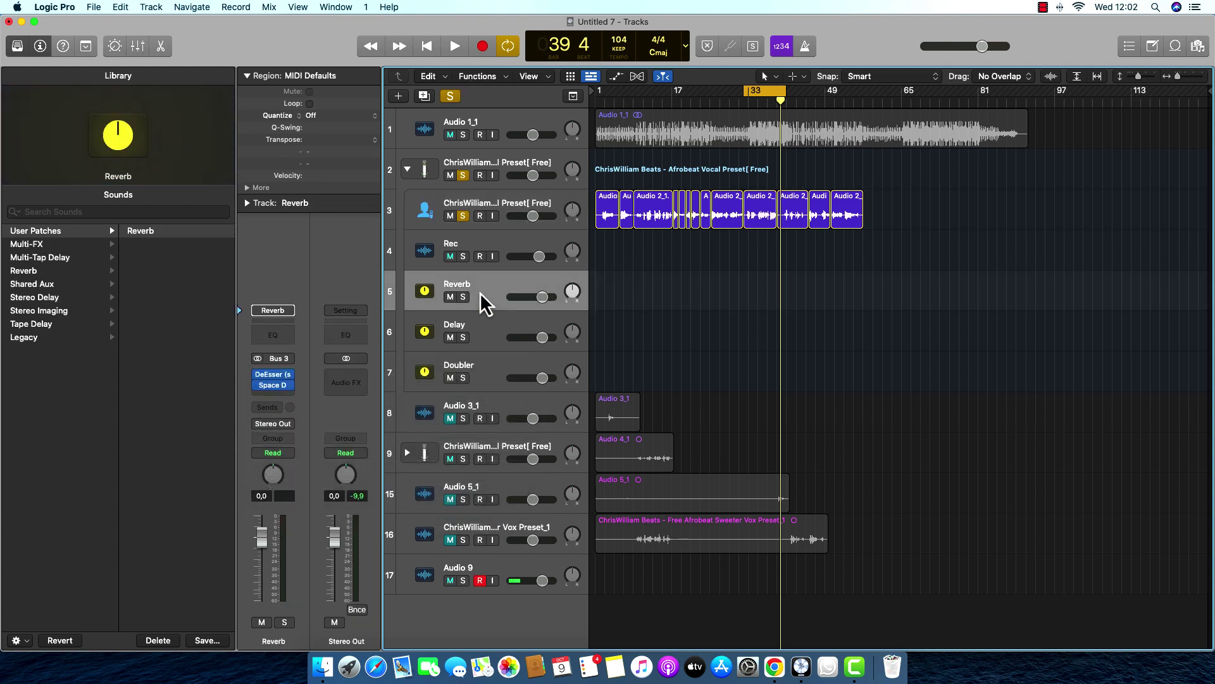
{"action": "left_click", "coordinate": [275, 377]}
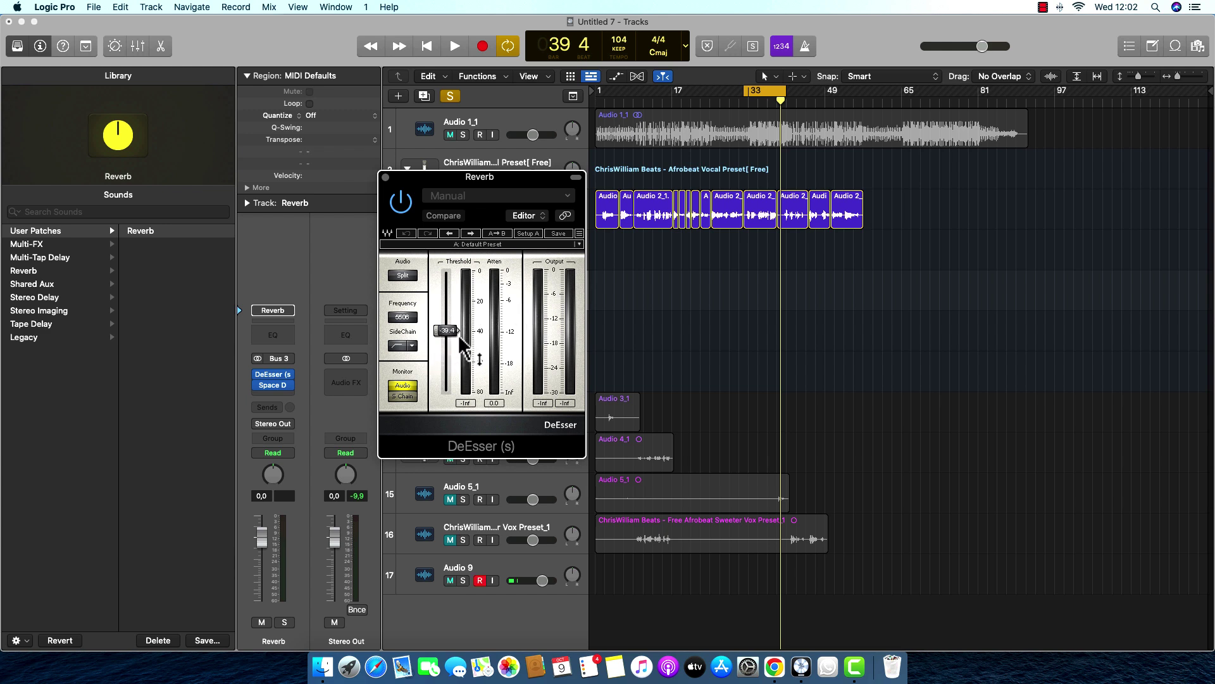
{"action": "left_click", "coordinate": [386, 178]}
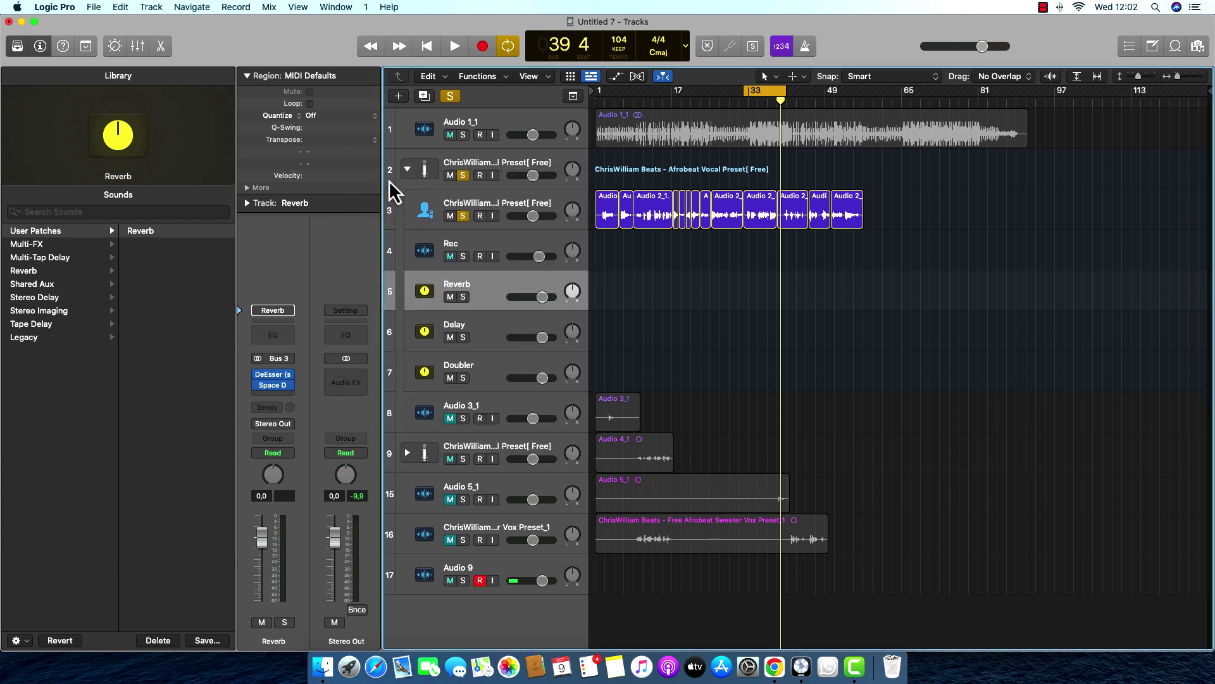
{"action": "left_click", "coordinate": [274, 385]}
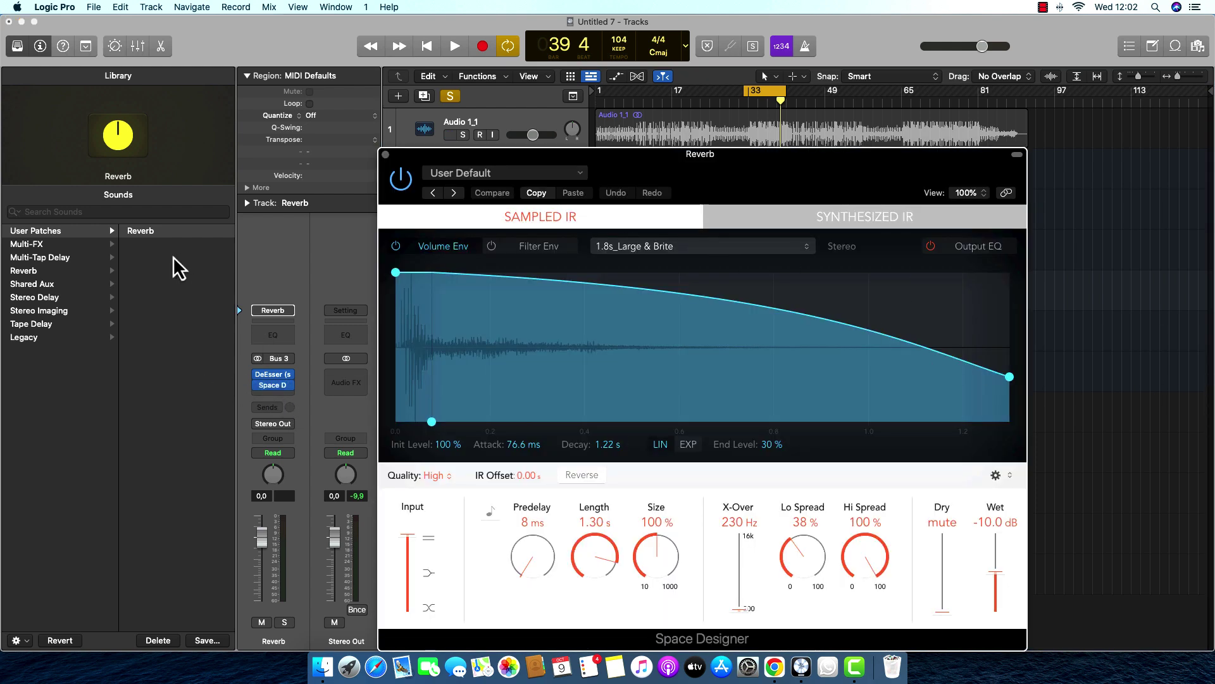
{"action": "left_click", "coordinate": [386, 154]}
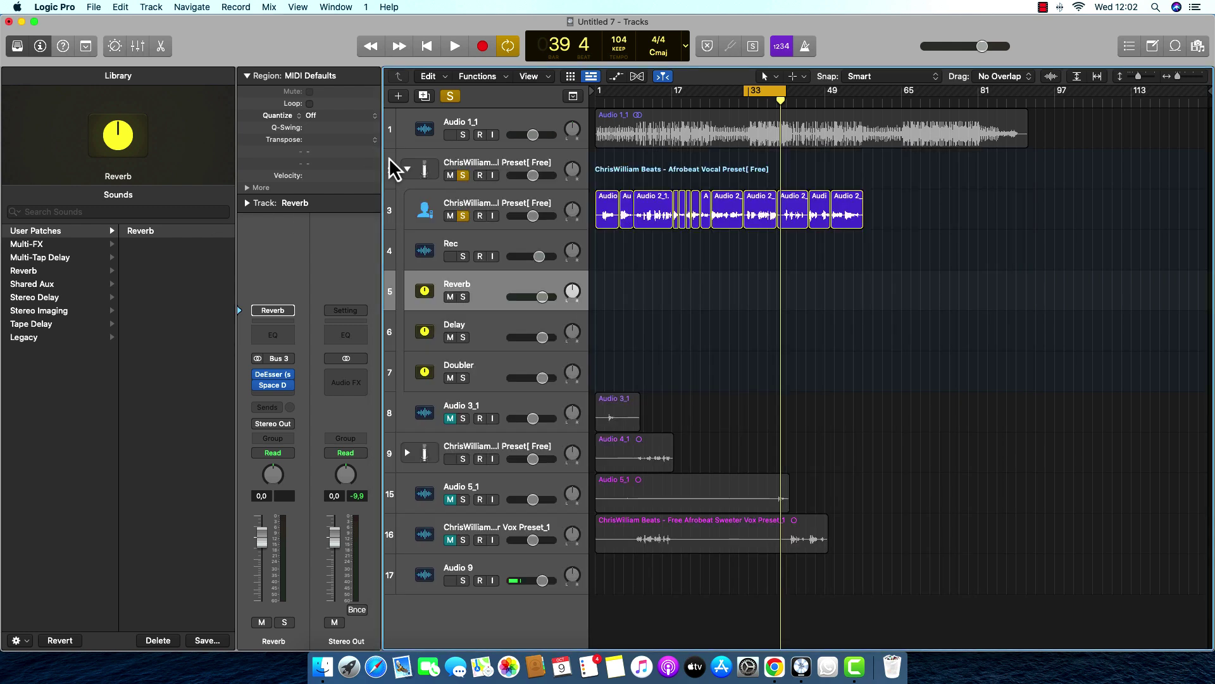
Step: Set the vocal track's Bus 3 send to 0.0 dB and play the cycled section to hear the full reverb
{"action": "left_click", "coordinate": [500, 203]}
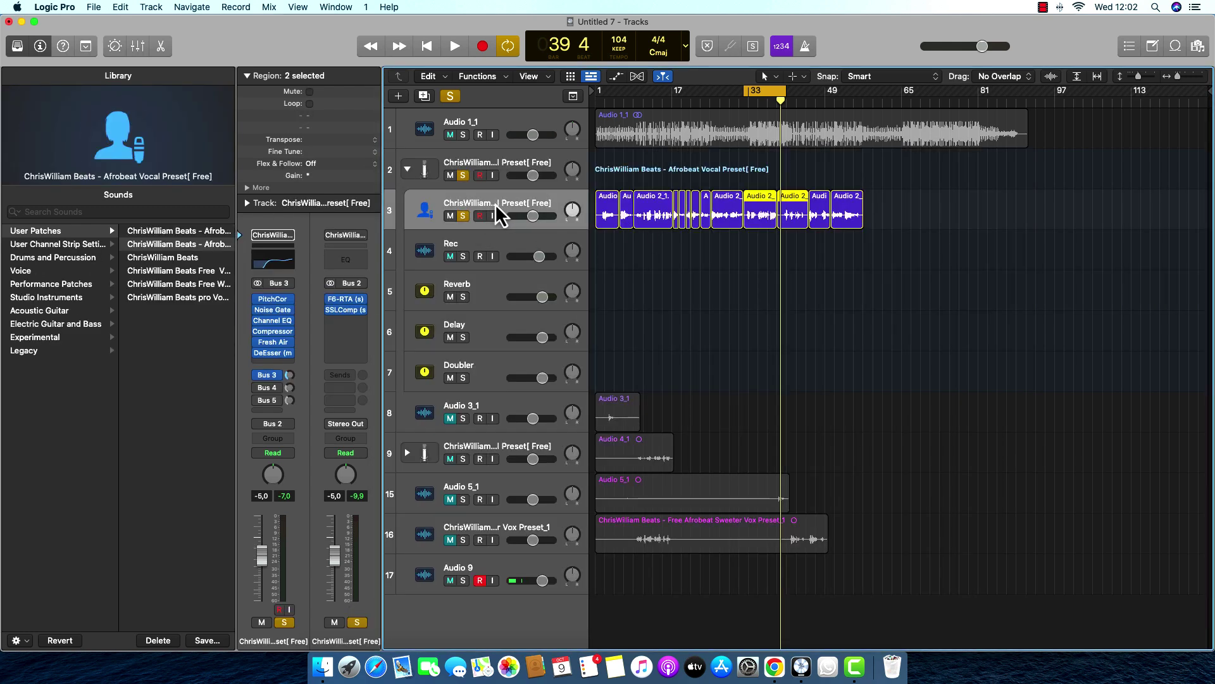
{"action": "left_click", "coordinate": [289, 374]}
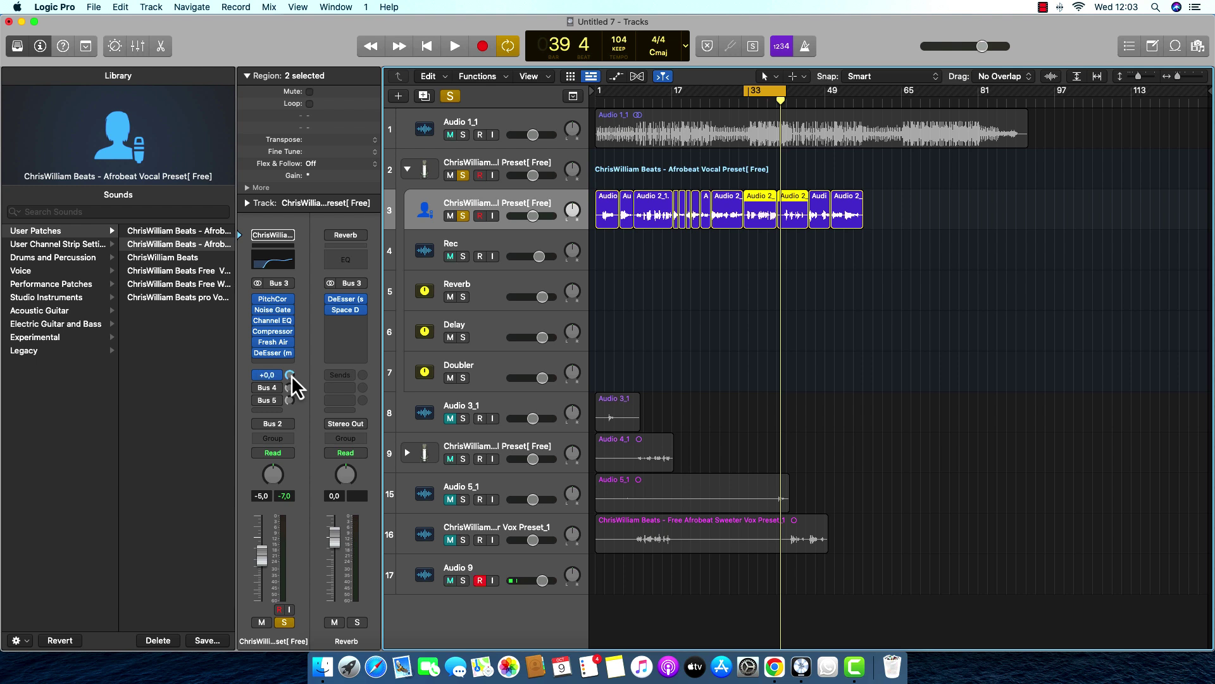
{"action": "key", "text": "space"}
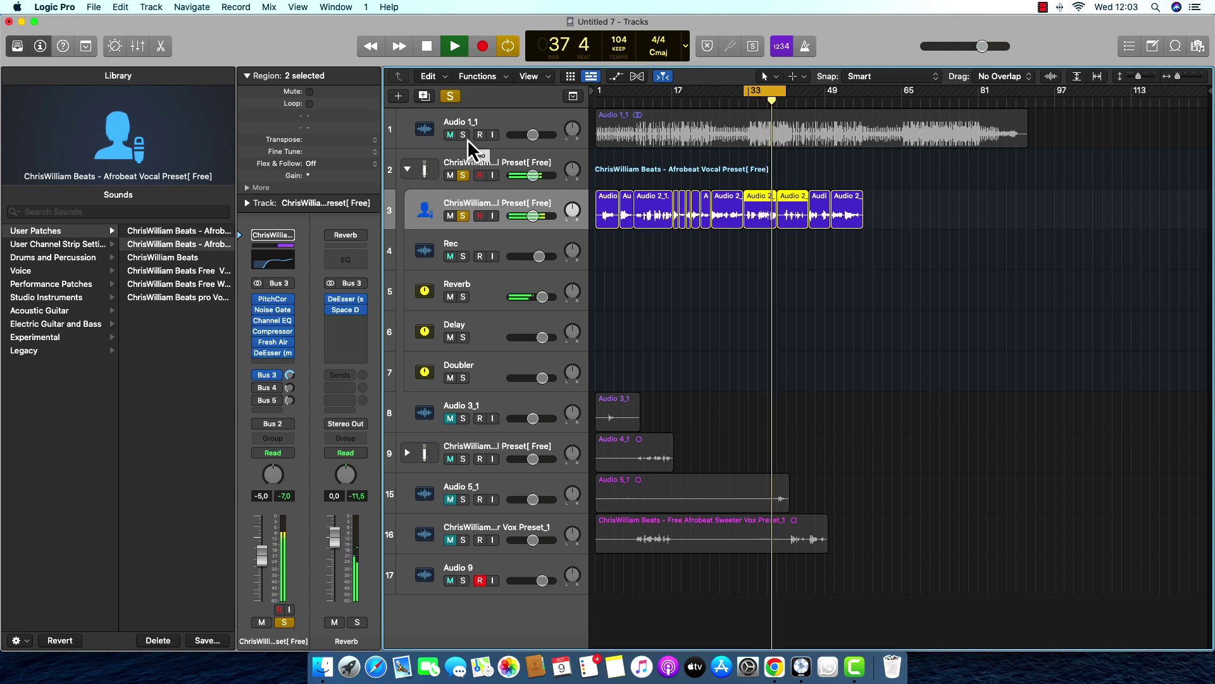
{"action": "key", "text": "space"}
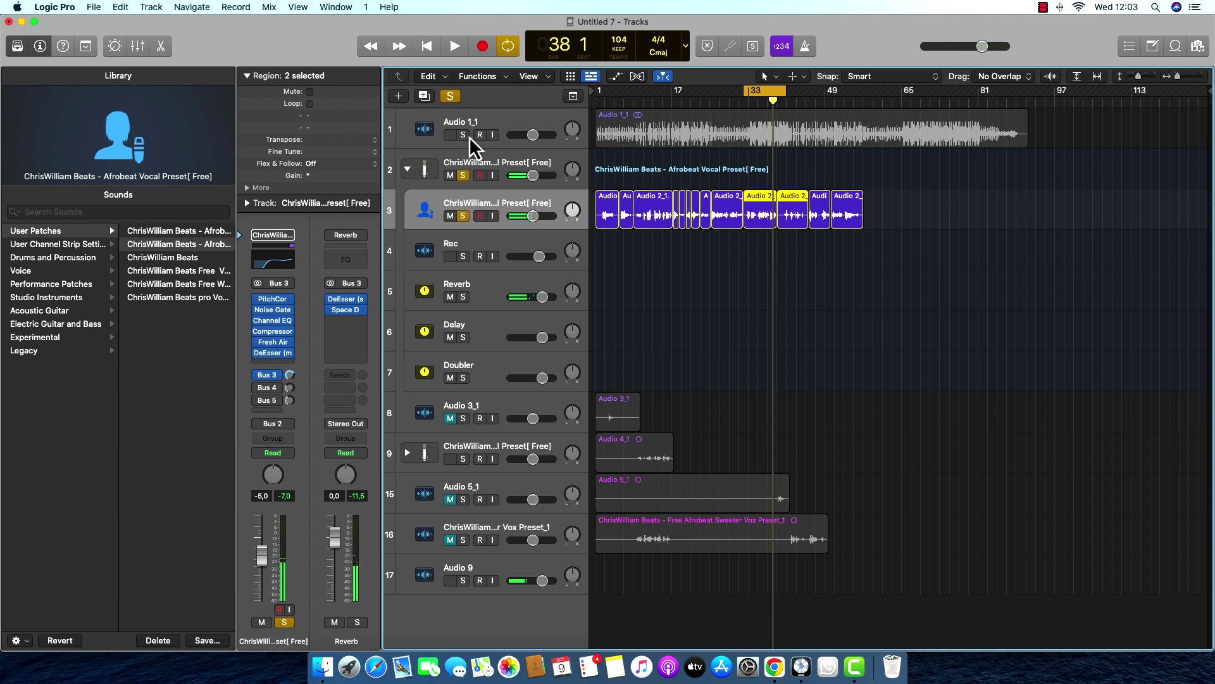
Step: Solo the Audio 1_1 track, turn down the vocal's Bus 3 reverb send and fine-tune it while the cycled section plays
{"action": "left_click", "coordinate": [463, 135]}
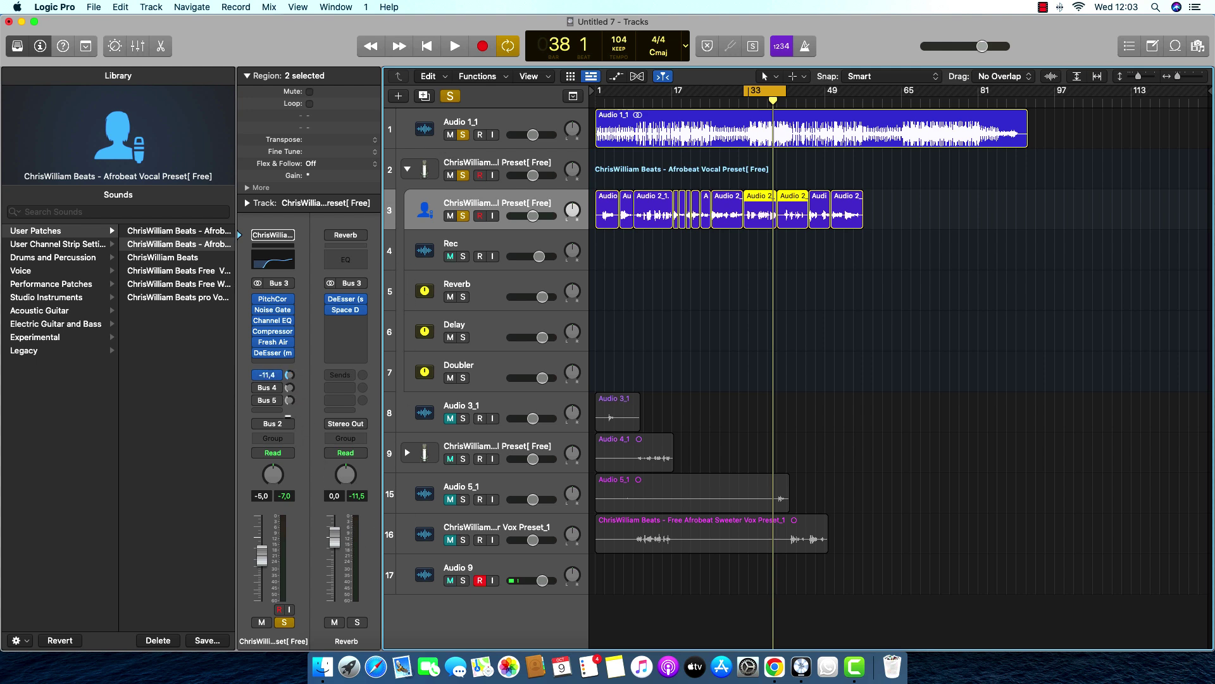
{"action": "key", "text": "space"}
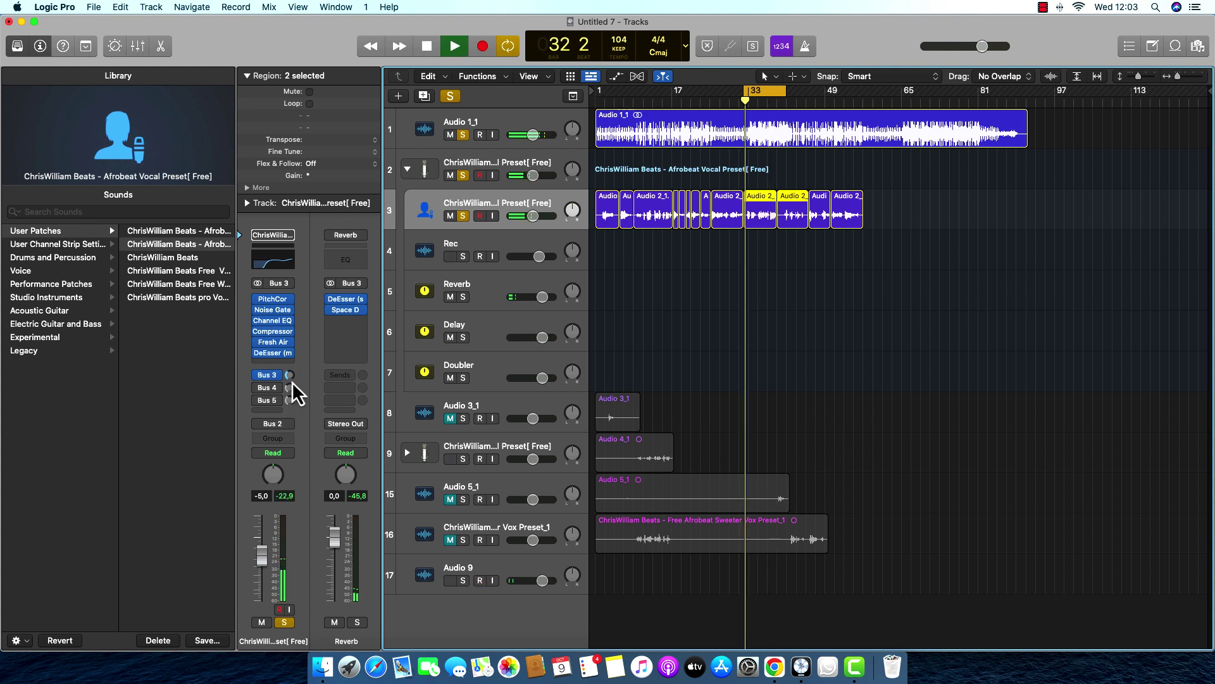
{"action": "left_click_drag", "start_coordinate": [291, 381], "coordinate": [288, 382]}
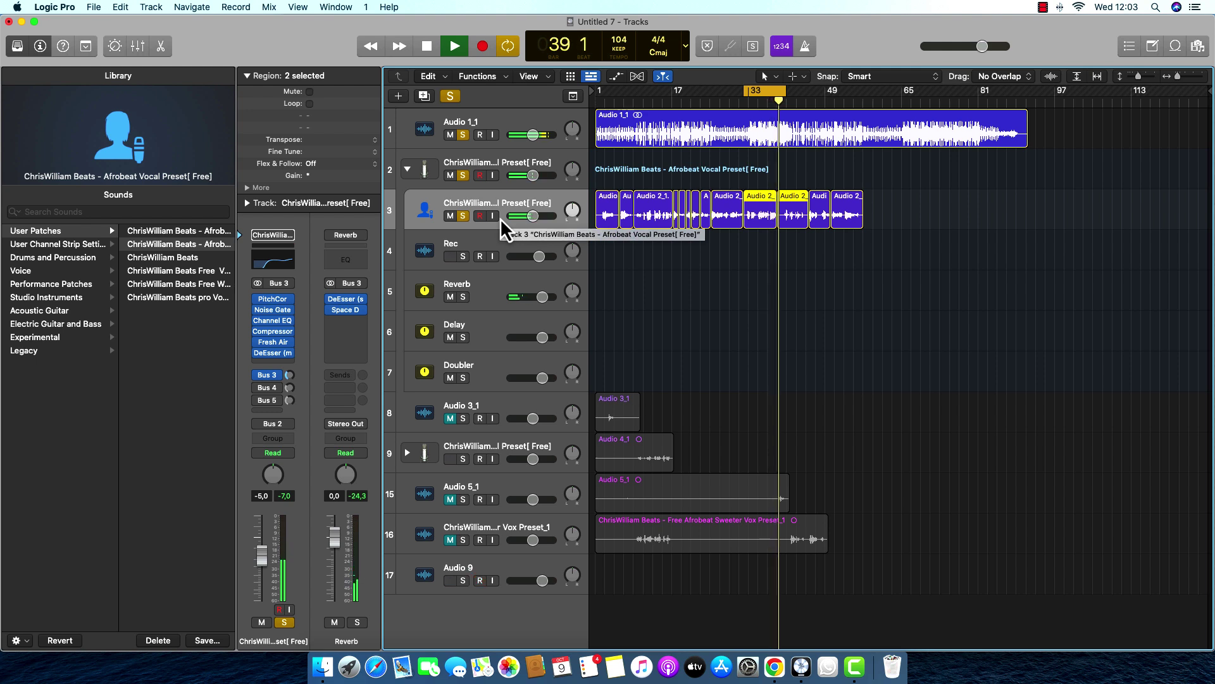
{"action": "key", "text": "space"}
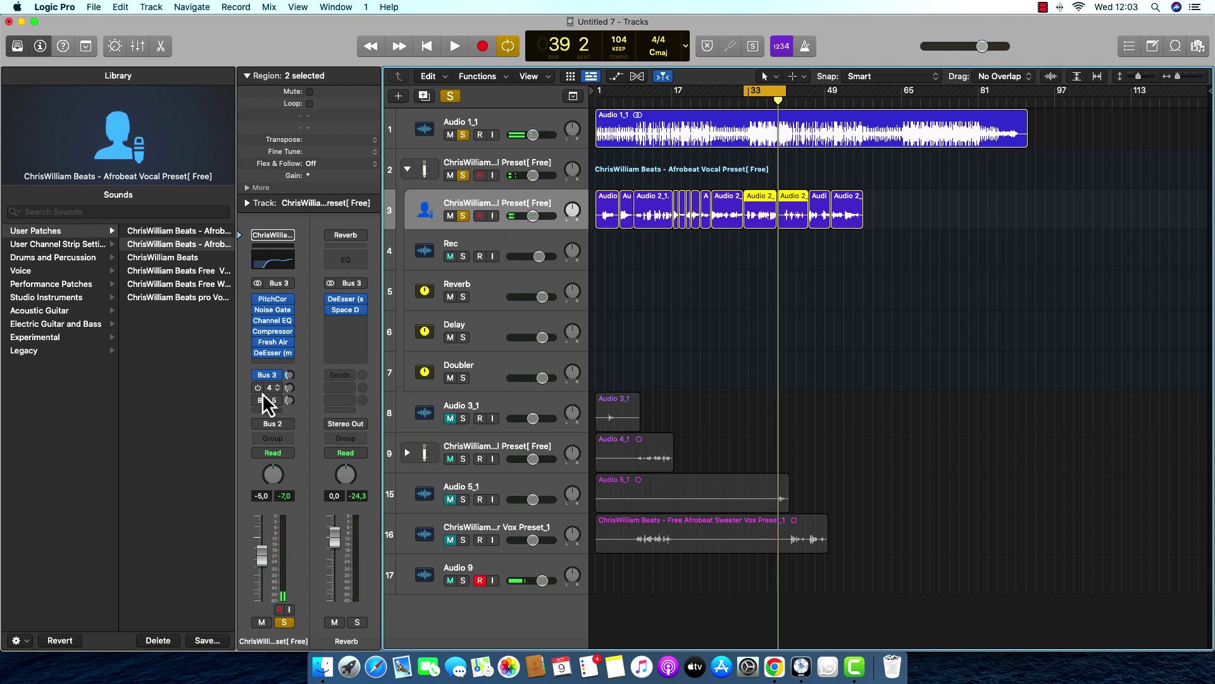
Step: Select the Delay channel, open its Bitcrusher and lower the Resolution to 8 bit
{"action": "left_click", "coordinate": [489, 322]}
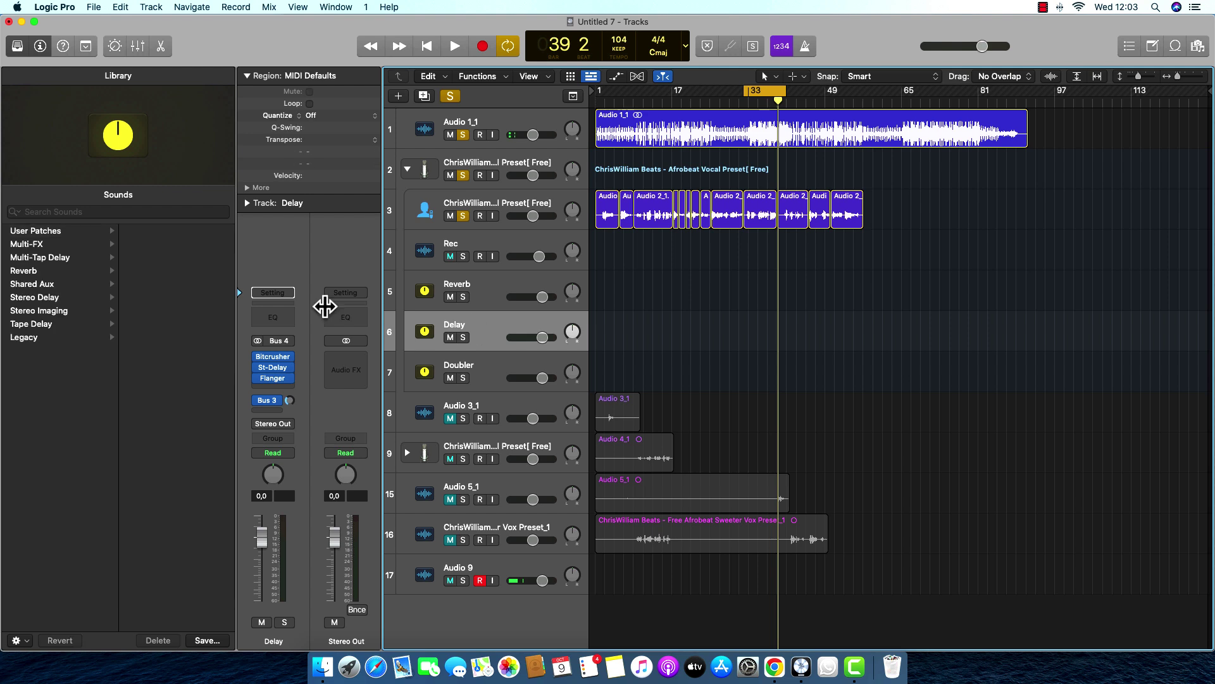
{"action": "left_click", "coordinate": [502, 201]}
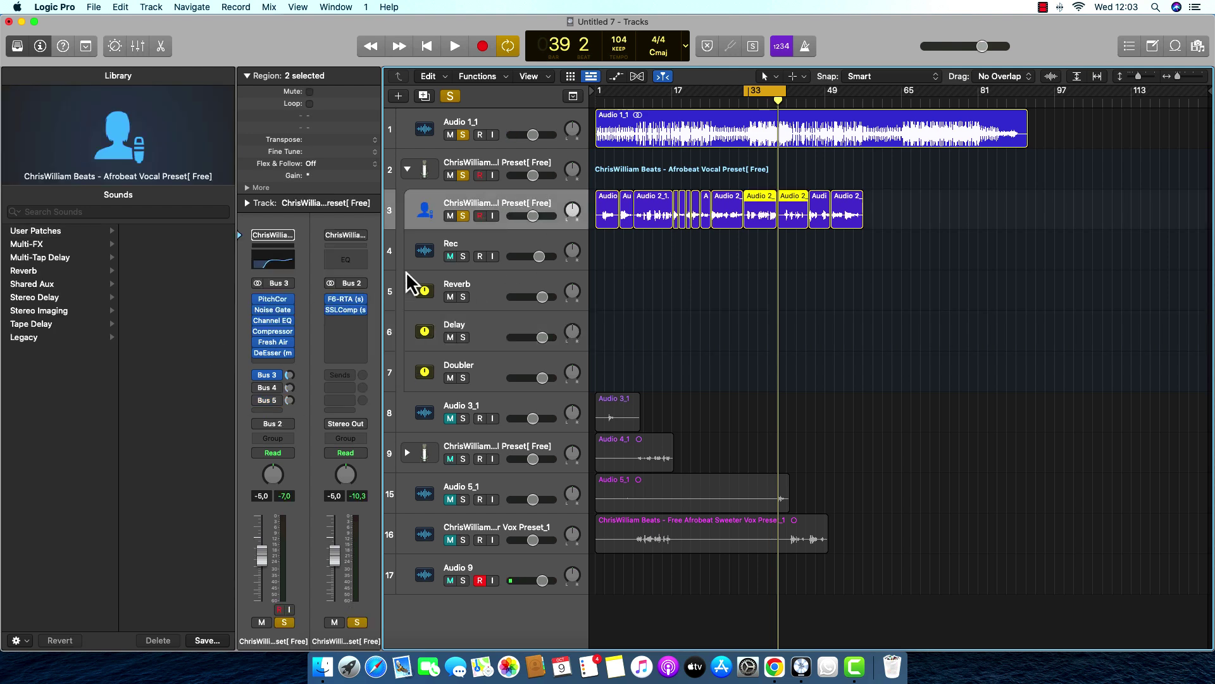
{"action": "left_click", "coordinate": [499, 319]}
{"action": "left_click", "coordinate": [272, 356]}
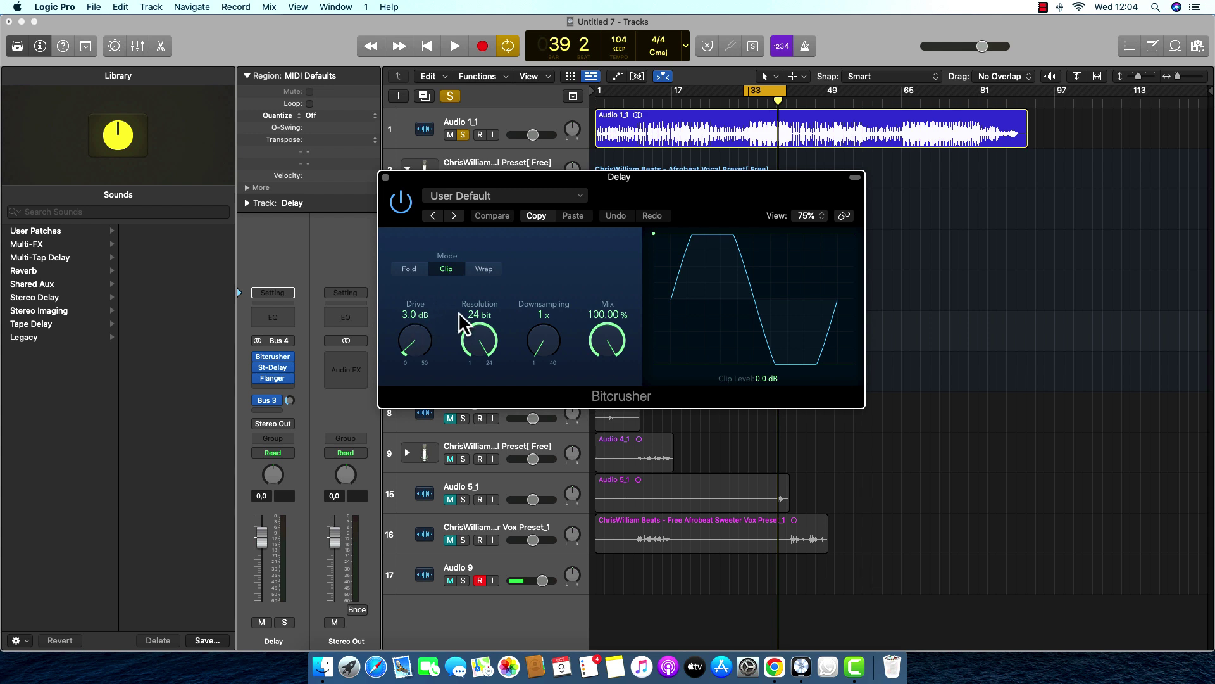
{"action": "left_click_drag", "start_coordinate": [491, 346], "coordinate": [496, 504]}
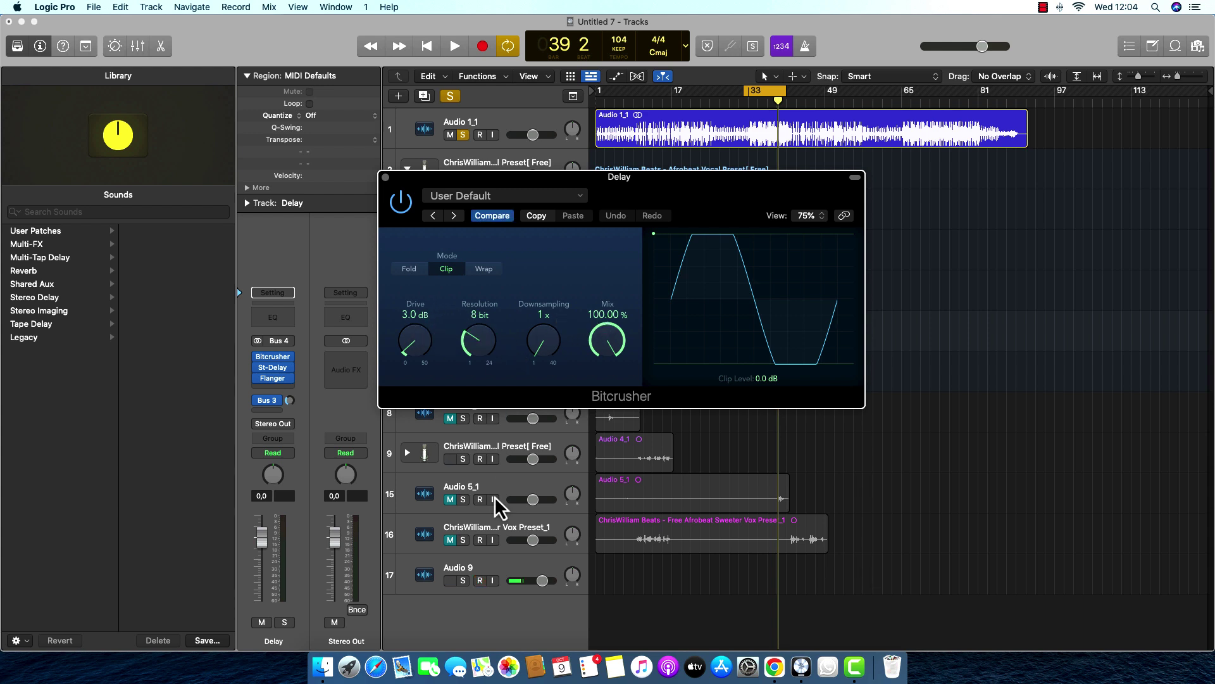
Step: Load the AM Radio preset in the Bitcrusher, set its Resolution to 24 bit and close the plug-in window
{"action": "left_click", "coordinate": [523, 198]}
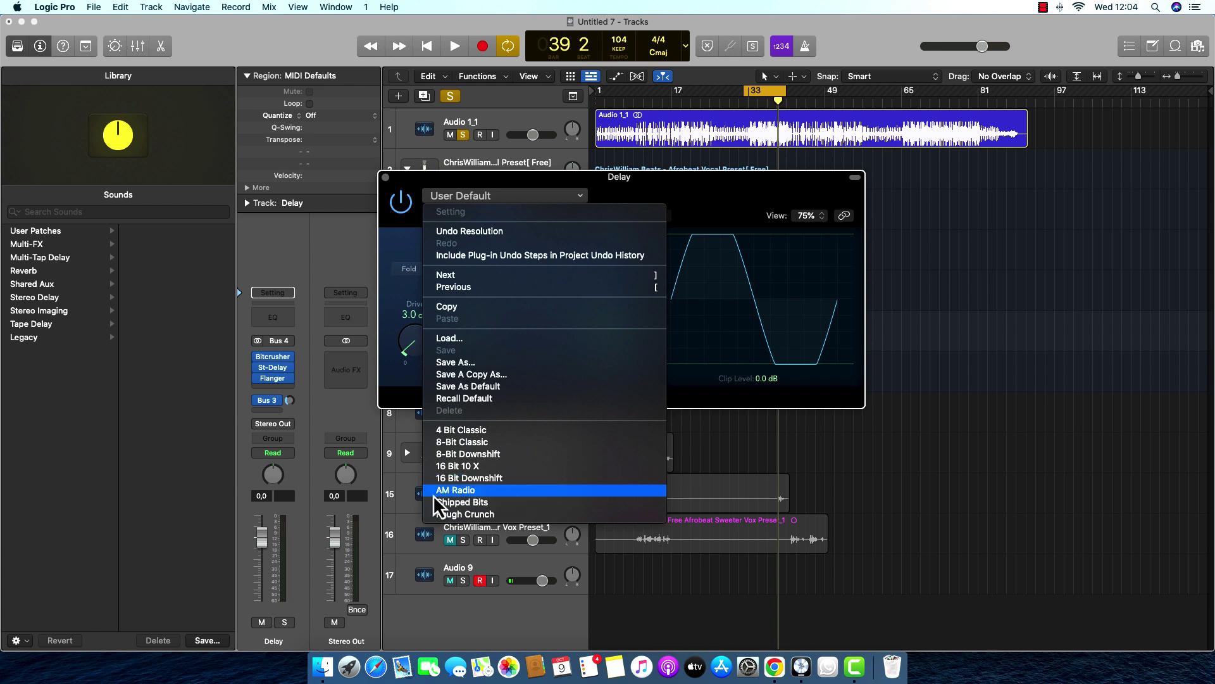
{"action": "left_click", "coordinate": [462, 491]}
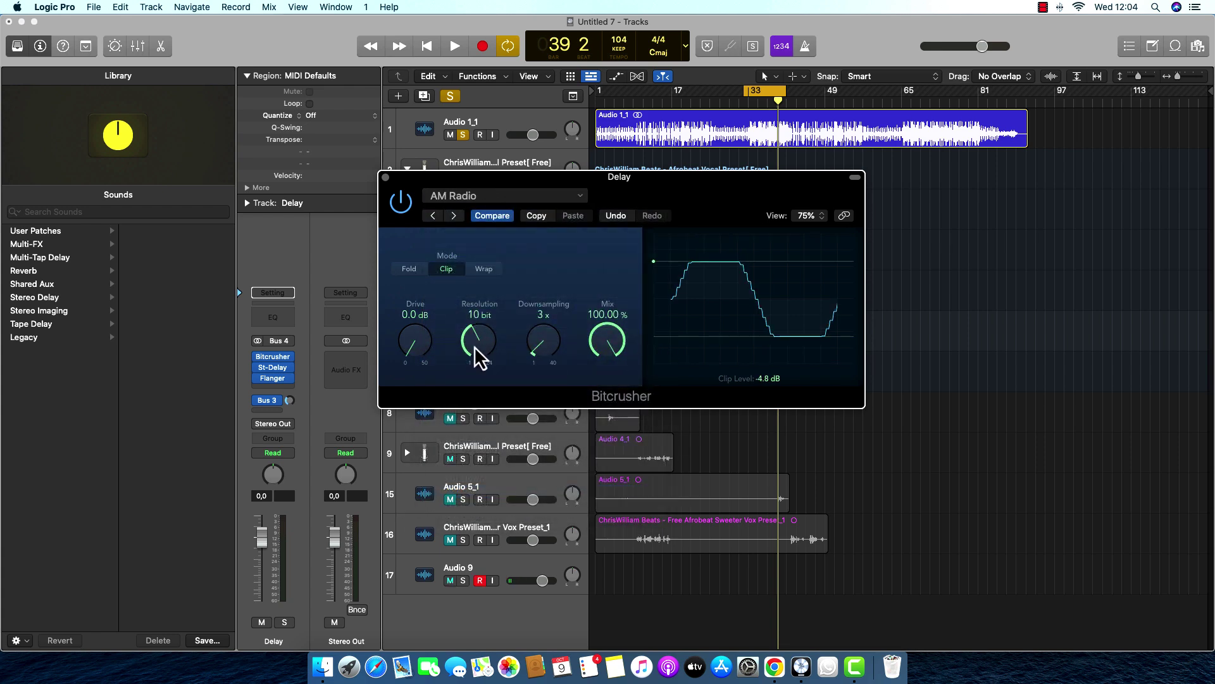
{"action": "left_click_drag", "start_coordinate": [477, 348], "coordinate": [496, 198]}
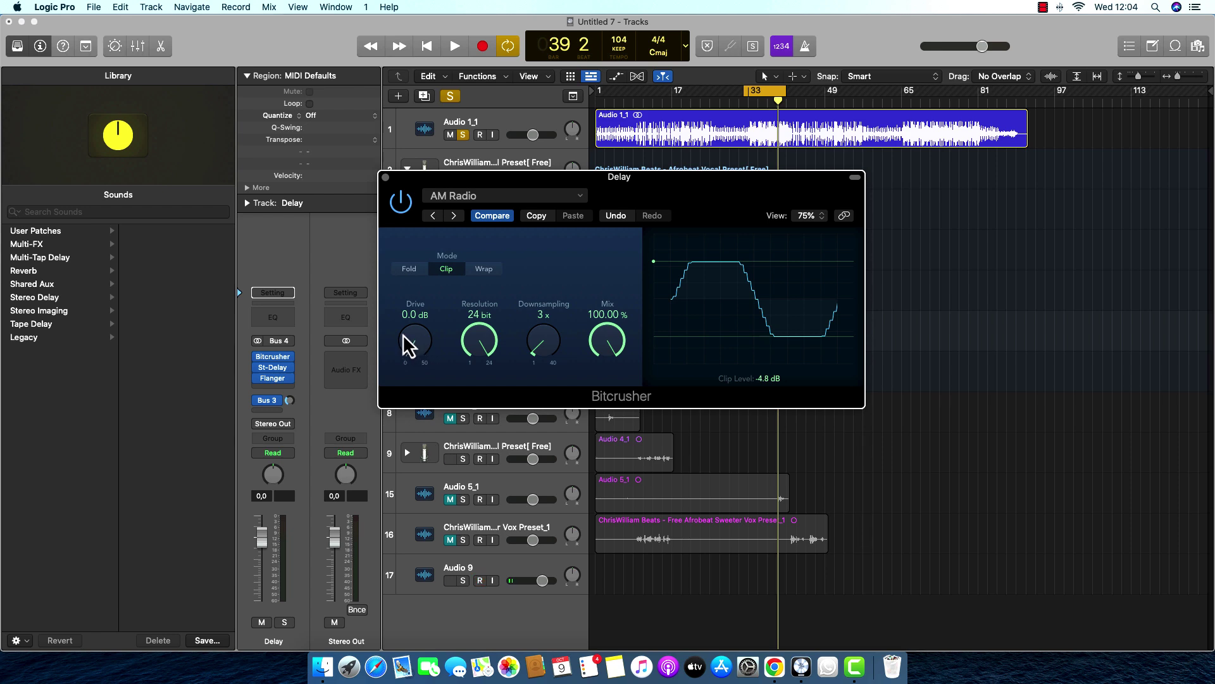
{"action": "left_click", "coordinate": [385, 178]}
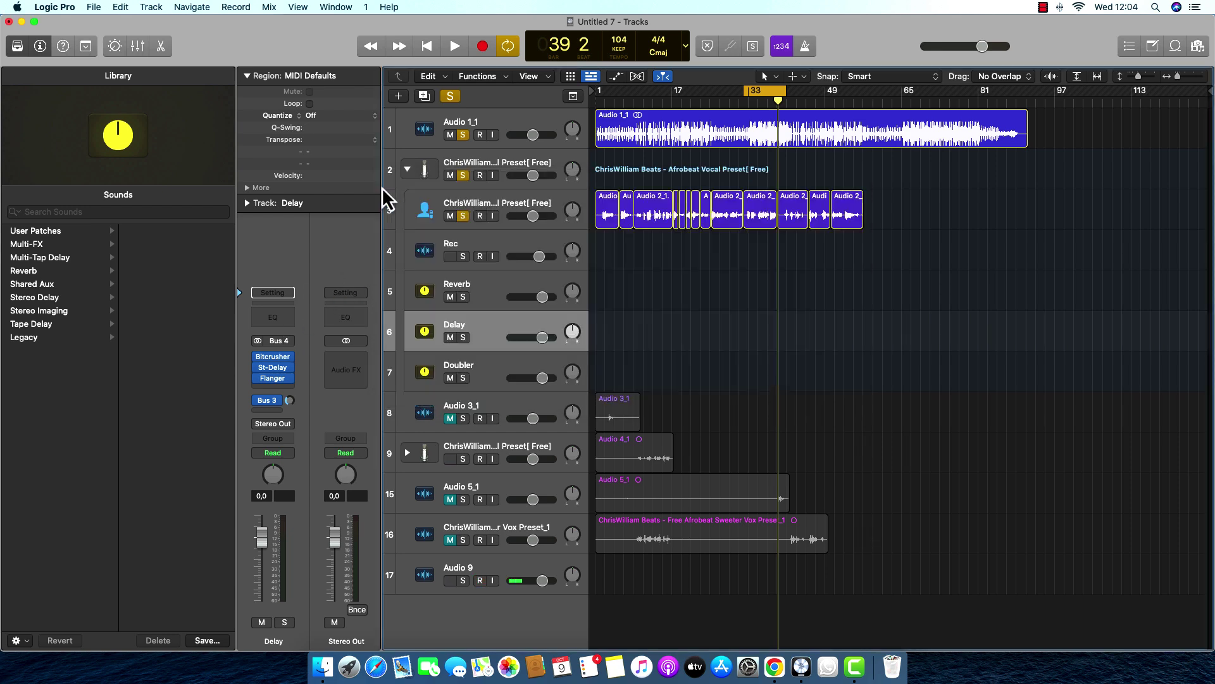
Step: Examine the Stereo Delay settings on the Delay channel and close the plug-in window
{"action": "left_click", "coordinate": [272, 367]}
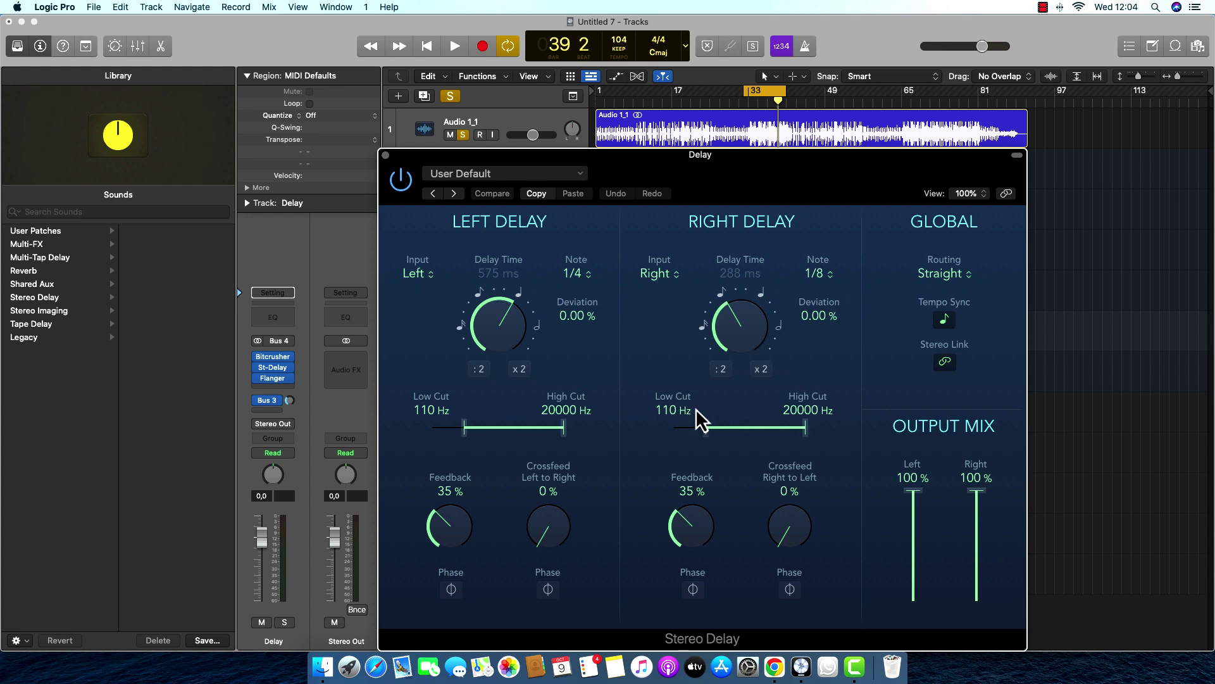
{"action": "left_click", "coordinate": [717, 418]}
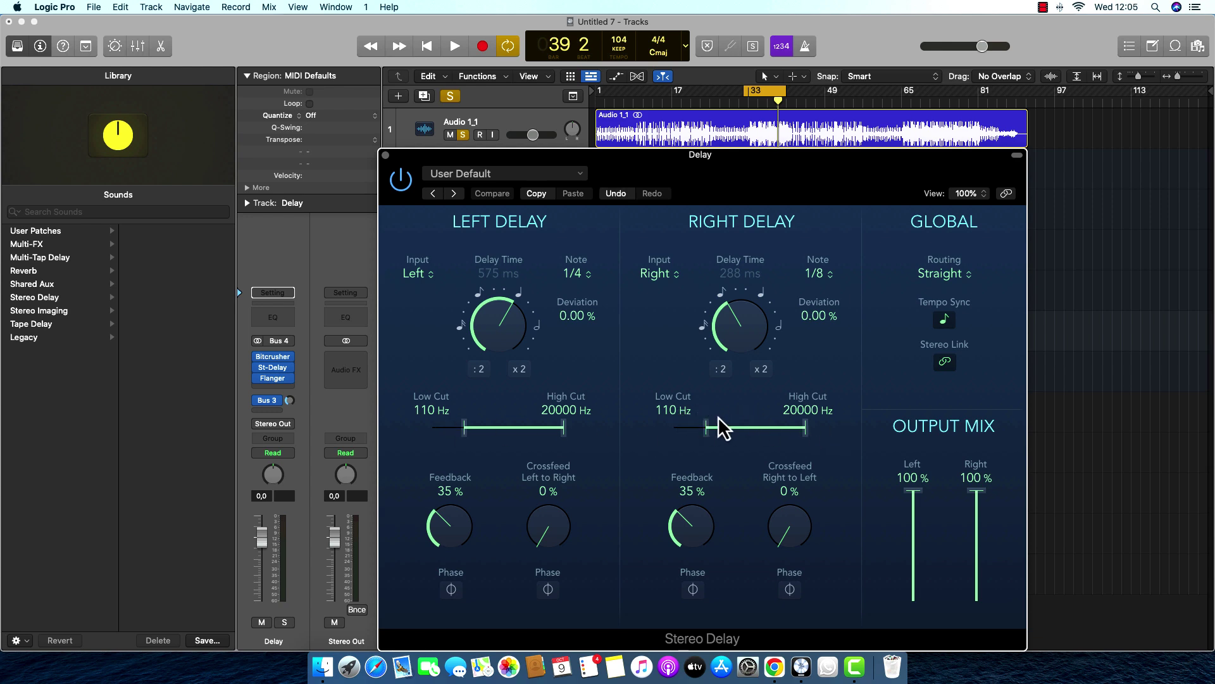
{"action": "left_click", "coordinate": [386, 155]}
Step: Recall the default setting in the Delay channel's Flanger, set its Mix to 30% and close the plug-in window
{"action": "left_click", "coordinate": [269, 378]}
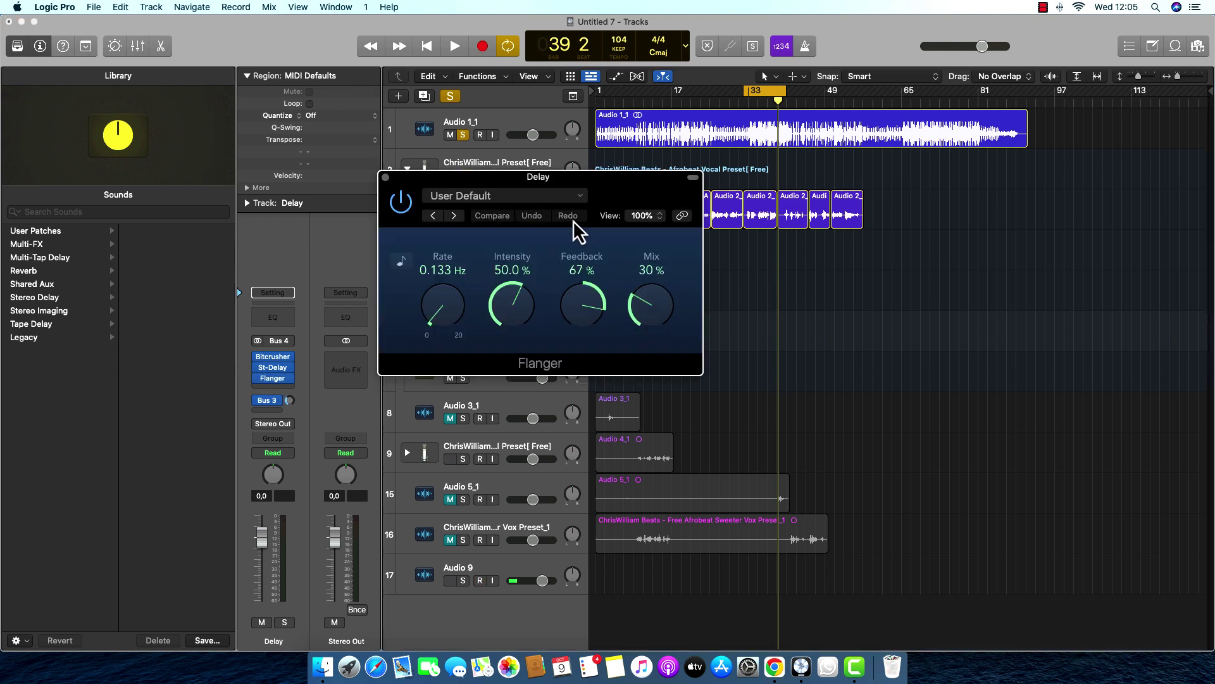
{"action": "left_click", "coordinate": [573, 196]}
{"action": "left_click", "coordinate": [494, 397]}
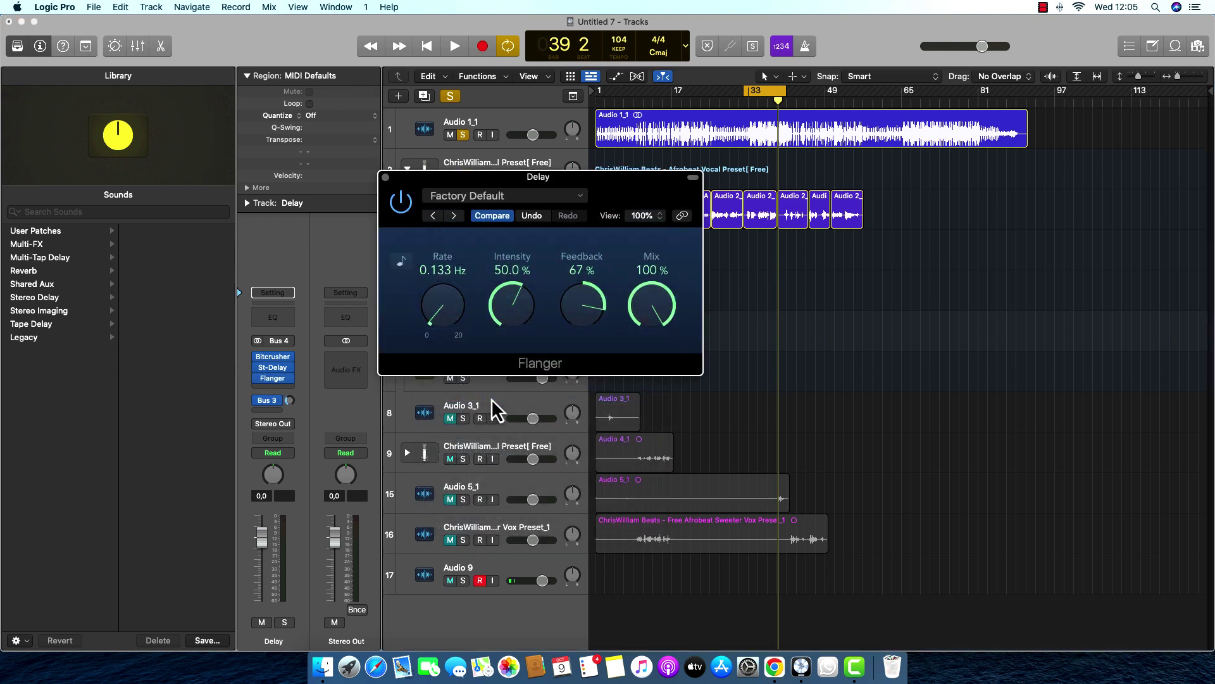
{"action": "left_click_drag", "start_coordinate": [652, 301], "coordinate": [609, 417]}
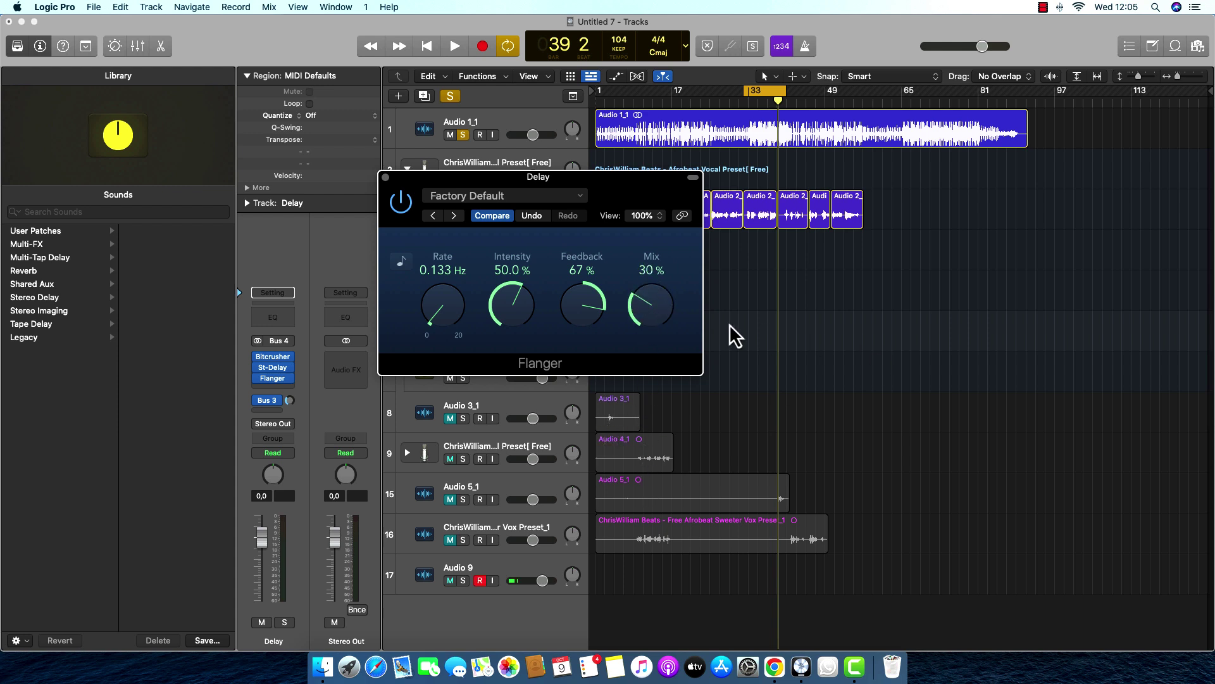
{"action": "left_click", "coordinate": [385, 178]}
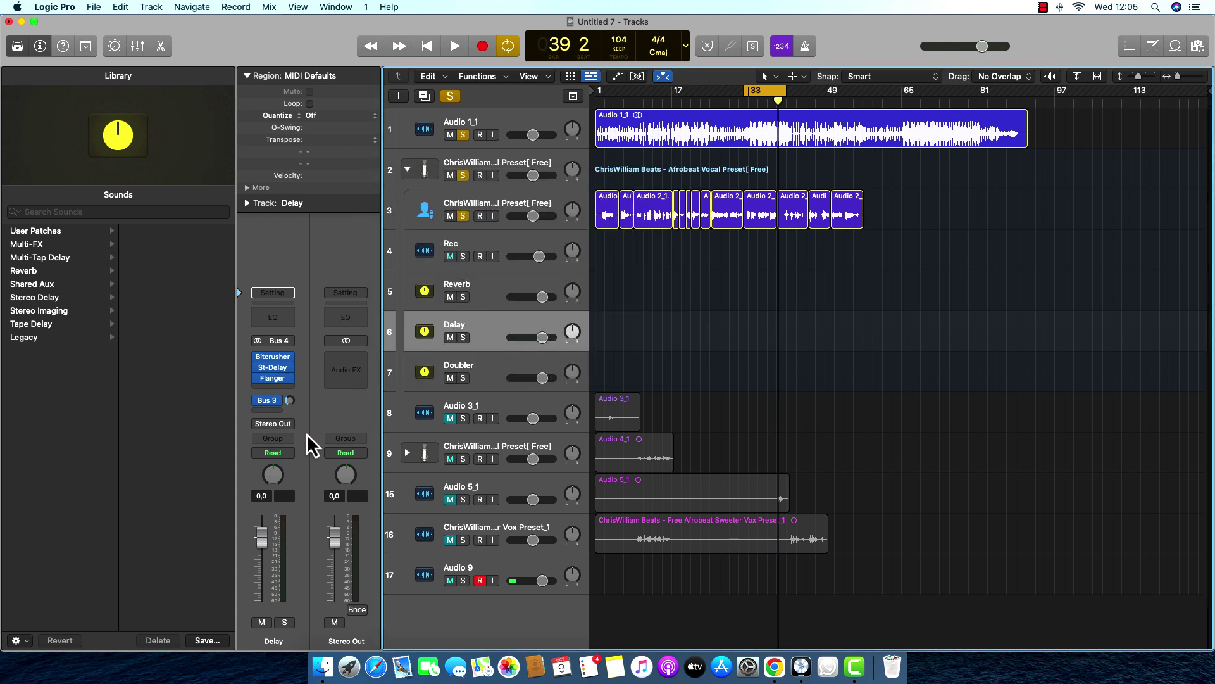
Step: Turn on the vocal track's Bus 4 send to the Delay channel and keep the Delay channel's own send routed to Bus 3
{"action": "left_click", "coordinate": [527, 210]}
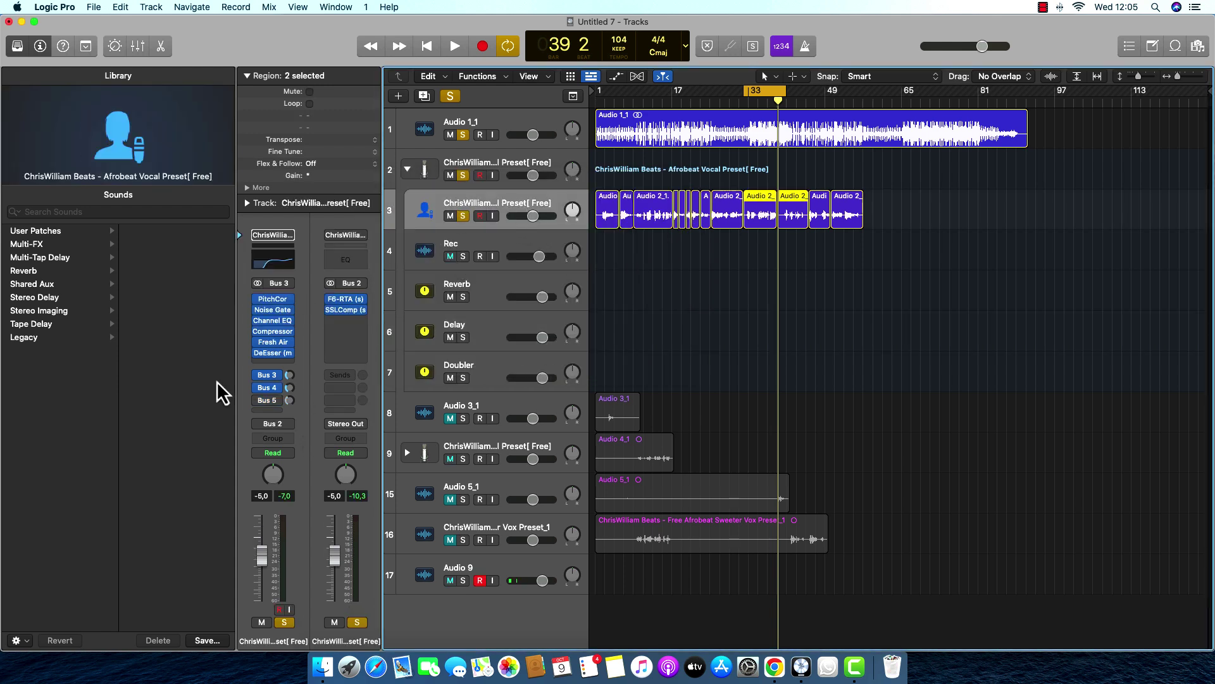
{"action": "left_click", "coordinate": [289, 388]}
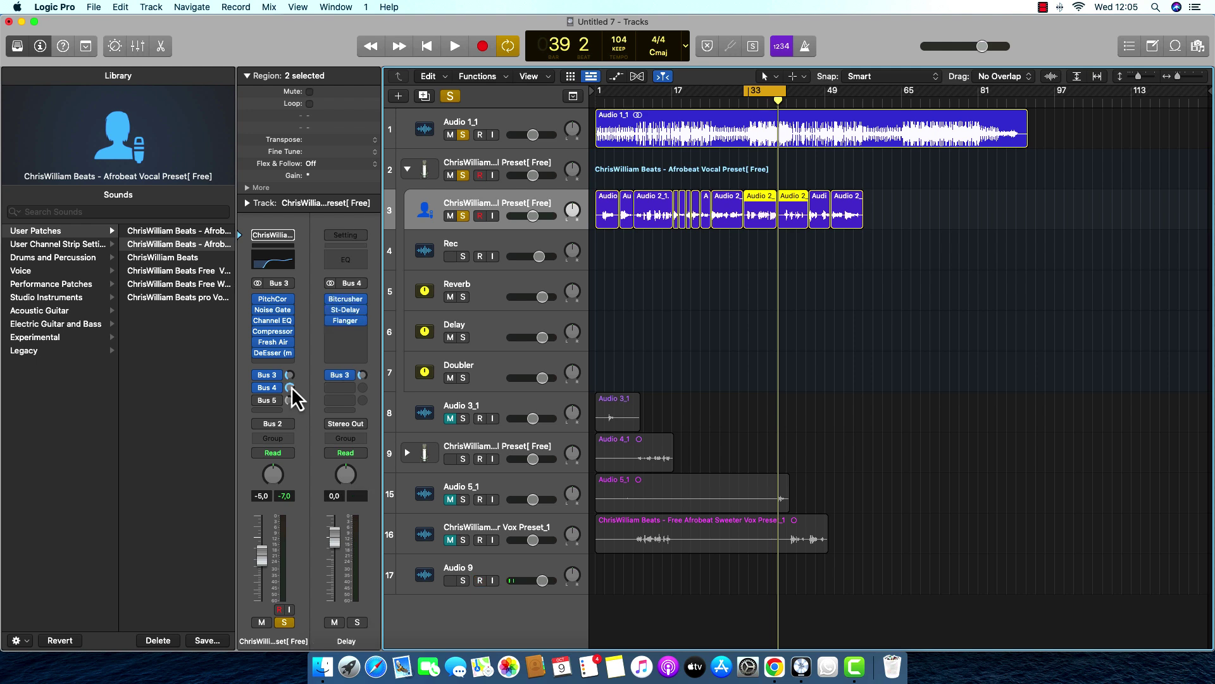
{"action": "left_click", "coordinate": [352, 379]}
{"action": "mouse_move", "coordinate": [377, 476]}
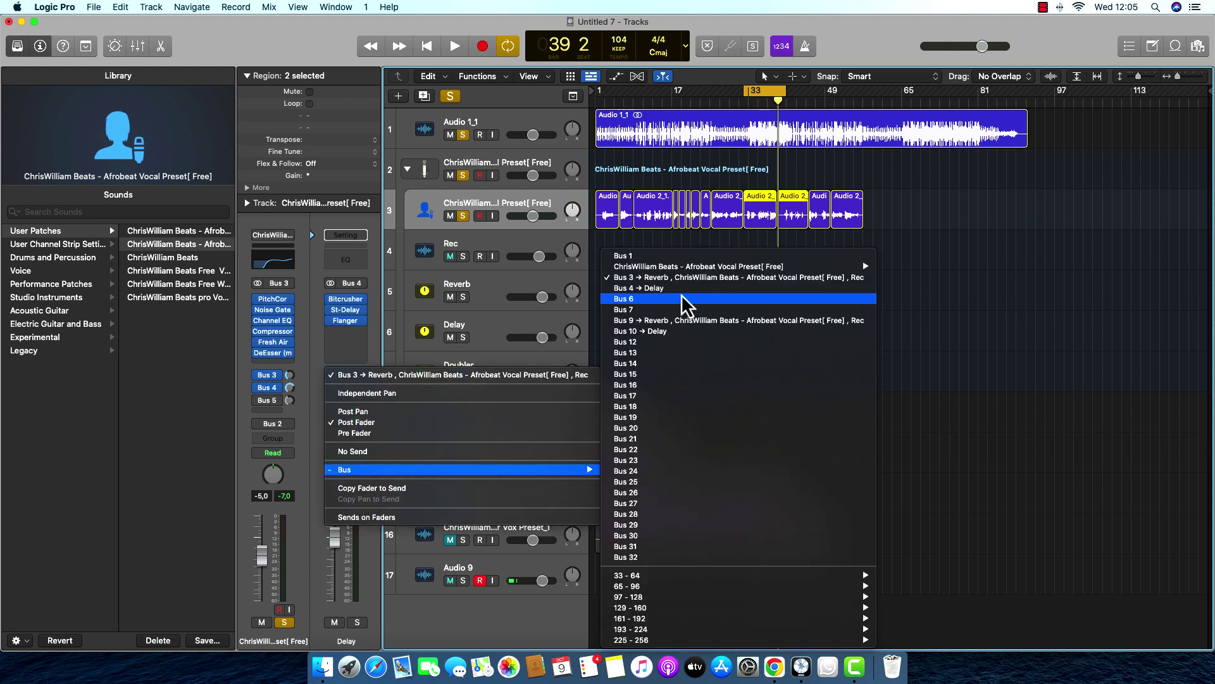
{"action": "left_click", "coordinate": [661, 279]}
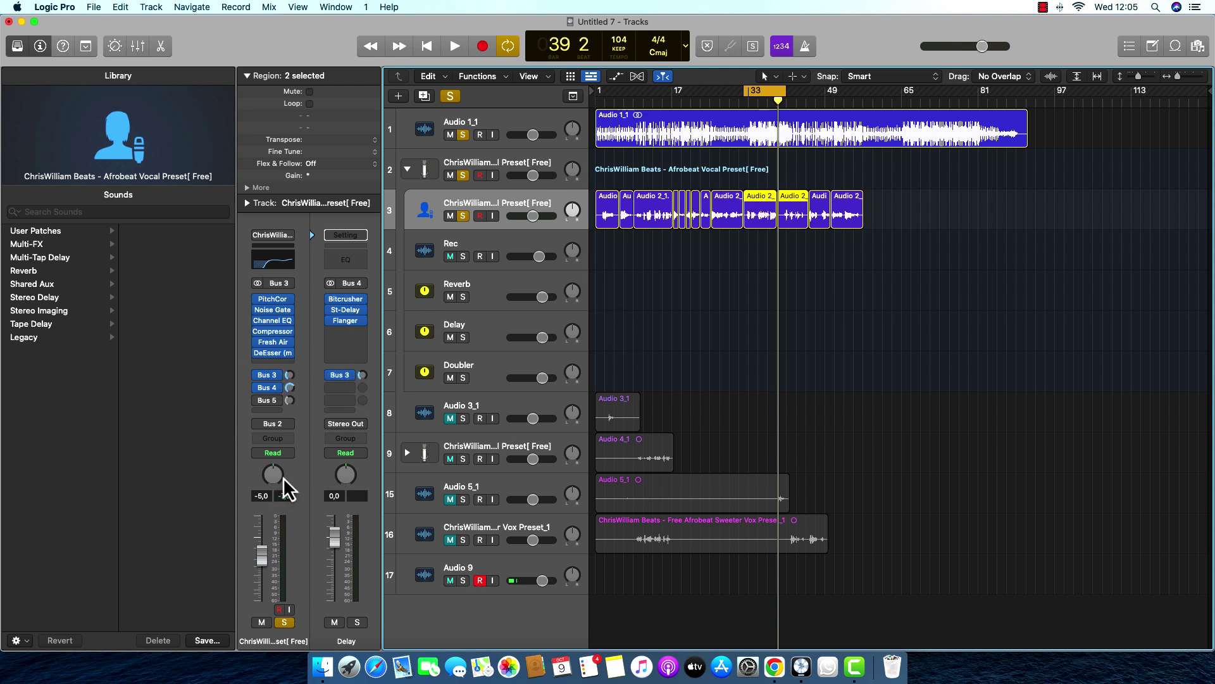
Step: Play the cycled section, raise the vocal's Bus 5 send level and lower its Bus 4 delay send
{"action": "key", "text": "space"}
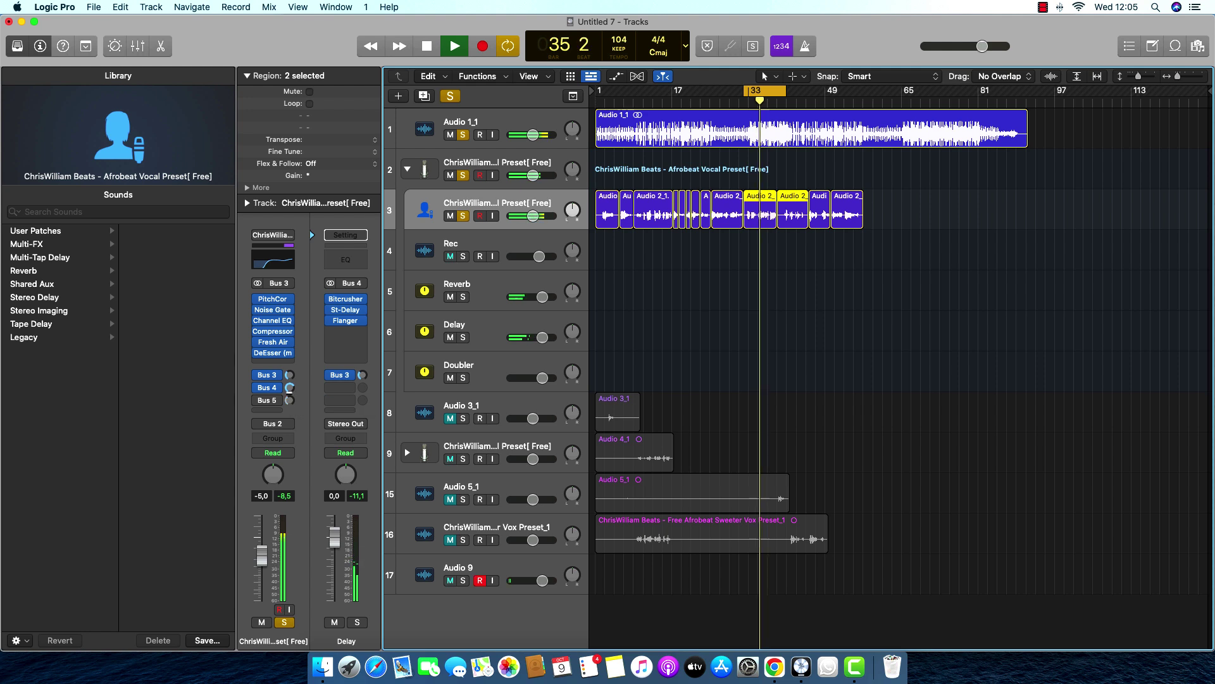
{"action": "left_click_drag", "start_coordinate": [290, 400], "coordinate": [290, 374]}
{"action": "mouse_move", "coordinate": [264, 401]}
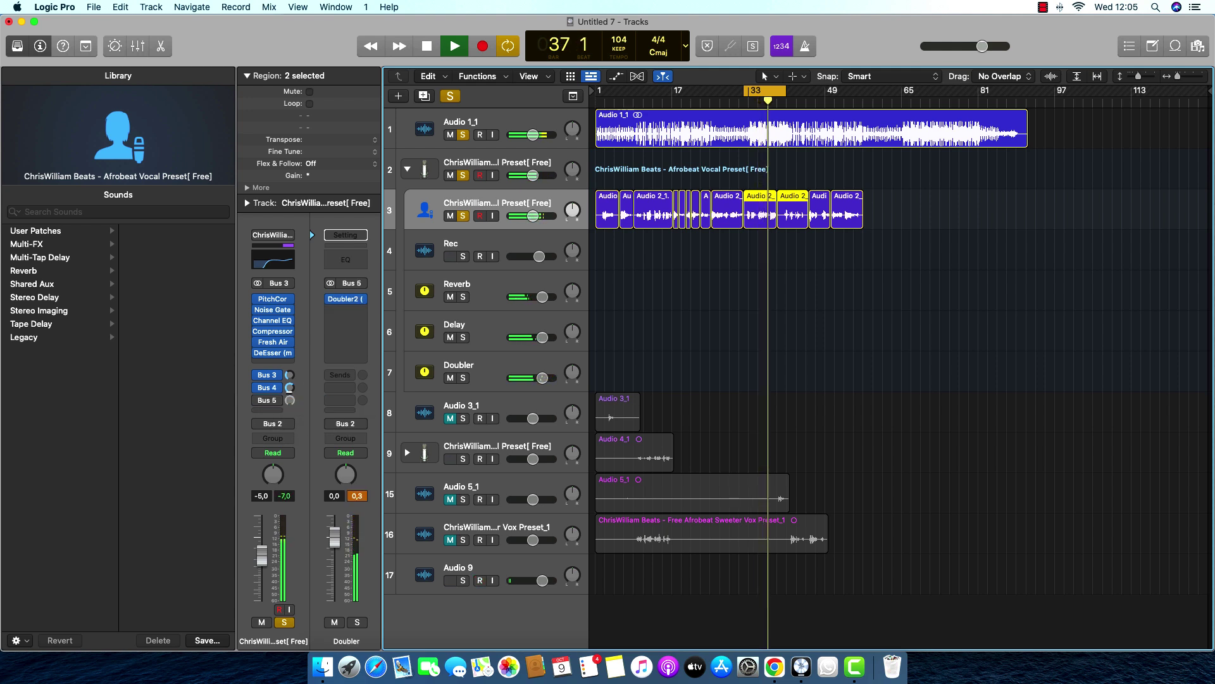
{"action": "left_click", "coordinate": [290, 388]}
{"action": "left_click_drag", "start_coordinate": [290, 387], "coordinate": [290, 406]}
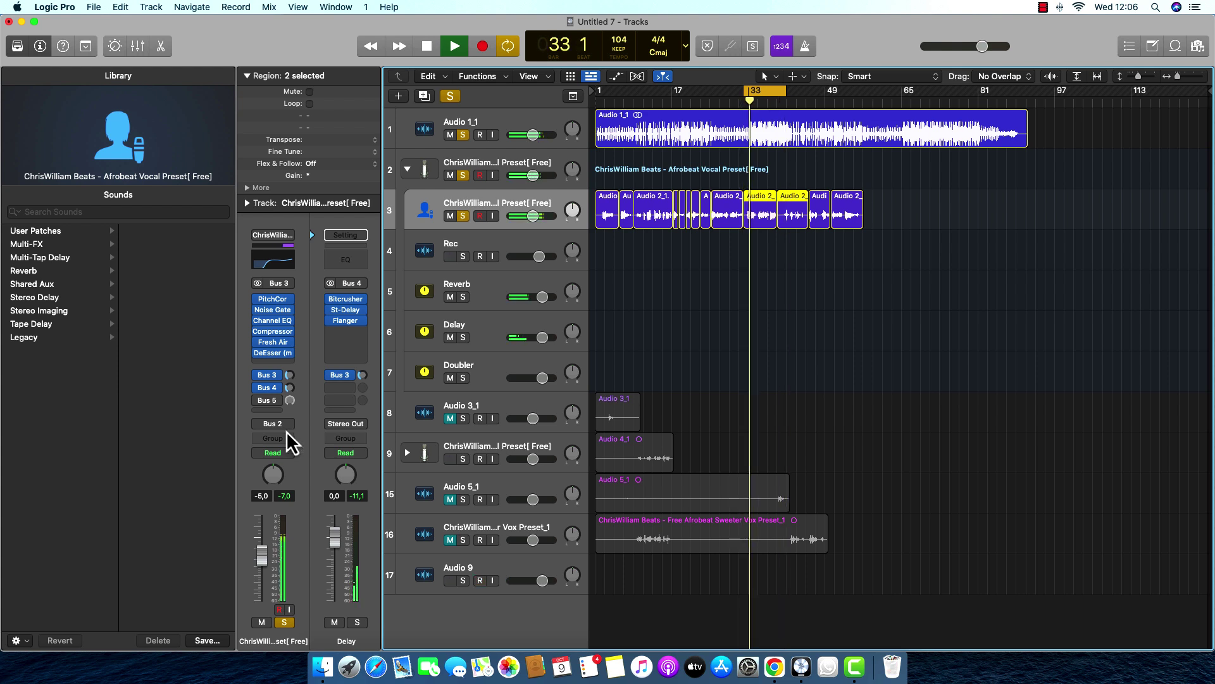
Step: Try different Downsampling amounts, including 10x, in the Delay channel's Bitcrusher while the section plays
{"action": "left_click", "coordinate": [346, 301]}
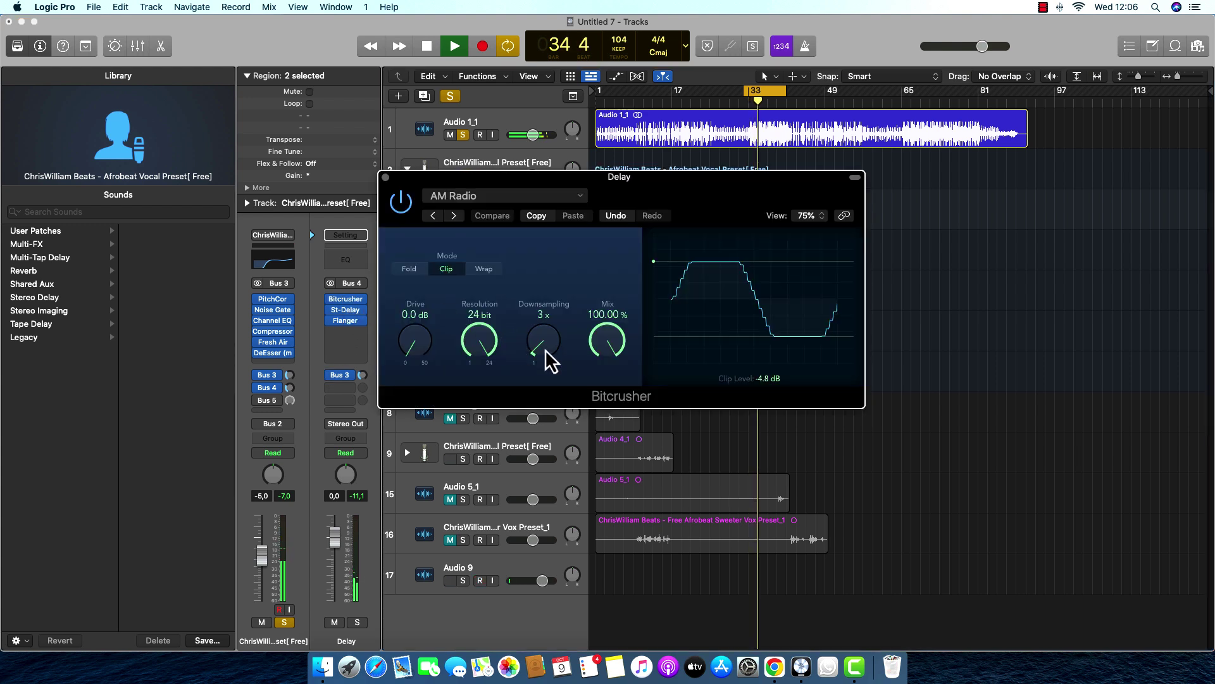
{"action": "left_click_drag", "start_coordinate": [550, 359], "coordinate": [548, 321]}
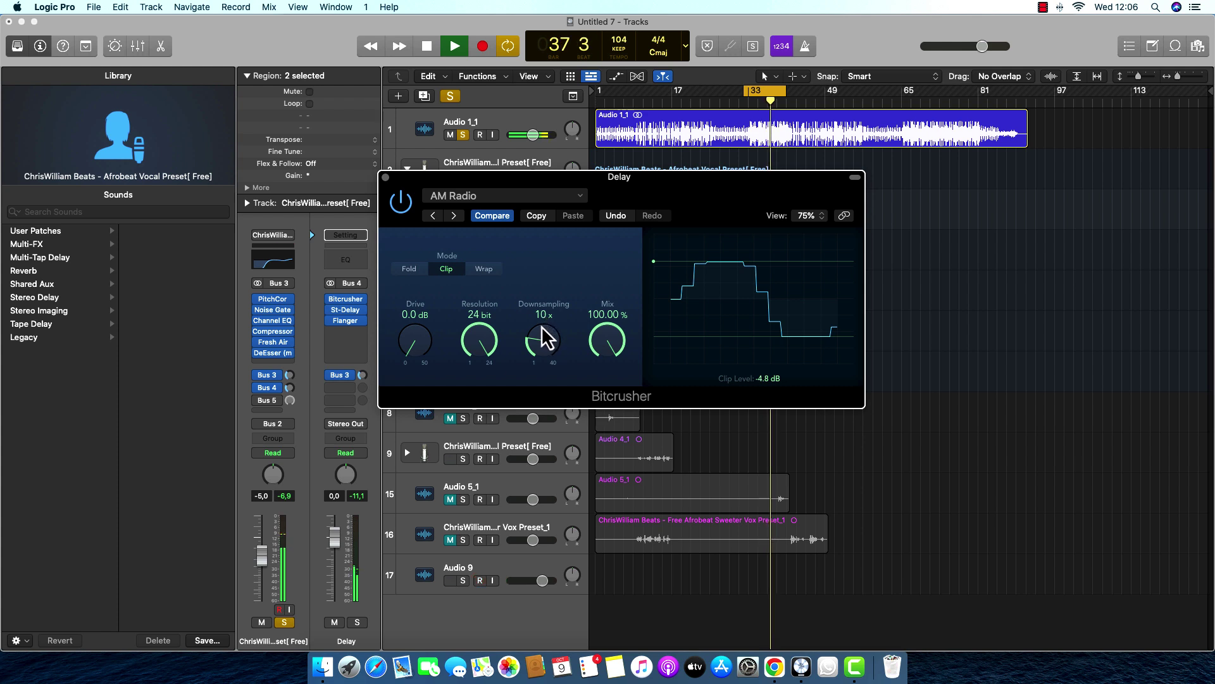
{"action": "left_click_drag", "start_coordinate": [548, 347], "coordinate": [530, 418]}
{"action": "left_click_drag", "start_coordinate": [548, 345], "coordinate": [548, 335]}
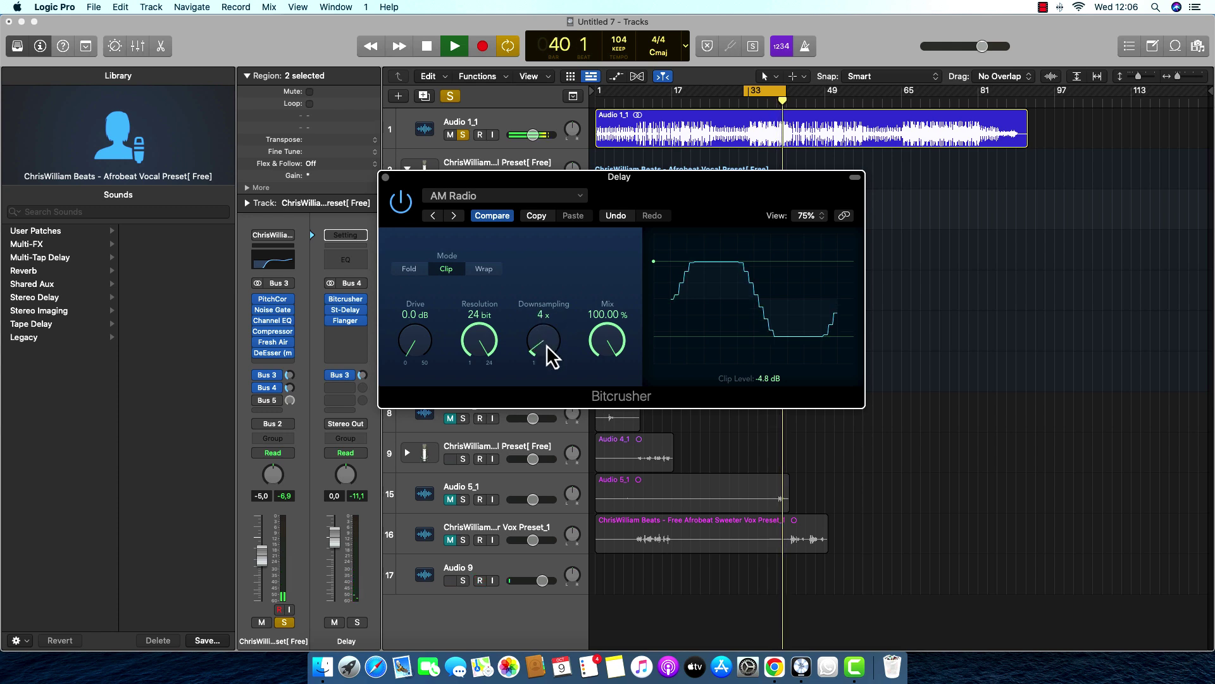
Step: Recall the Bitcrusher's default setting, set its Resolution to 24 bit, stop playback and close the plug-in window
{"action": "left_click", "coordinate": [497, 197]}
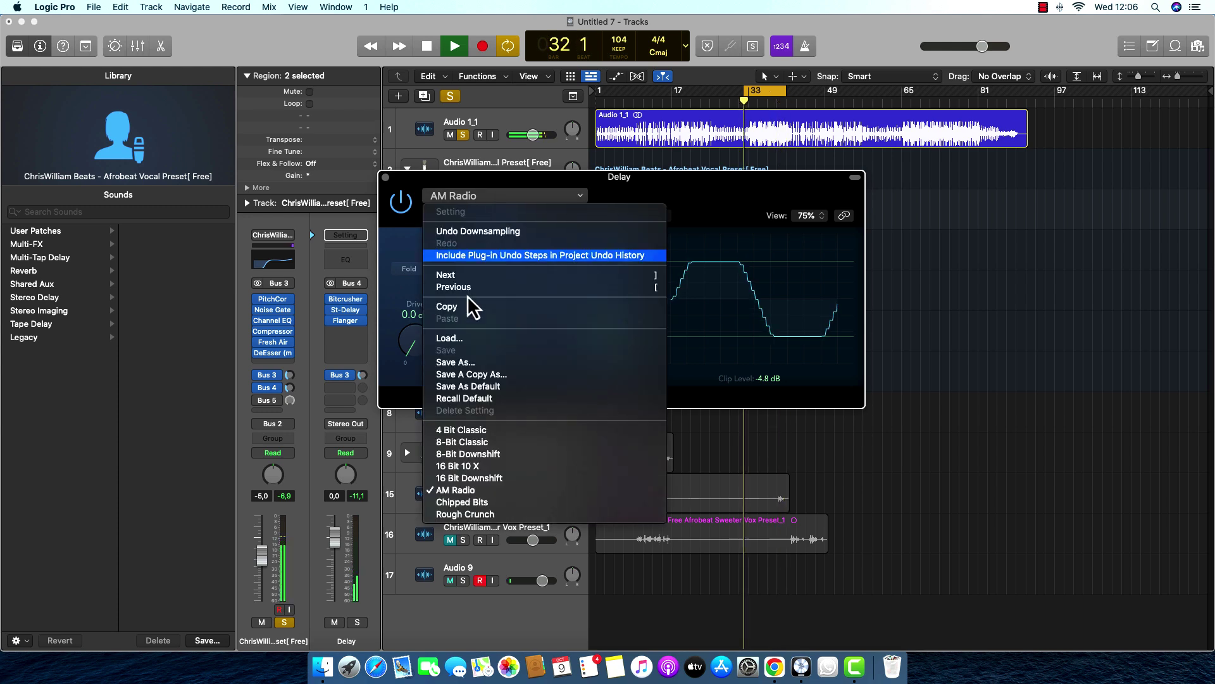
{"action": "left_click", "coordinate": [468, 399]}
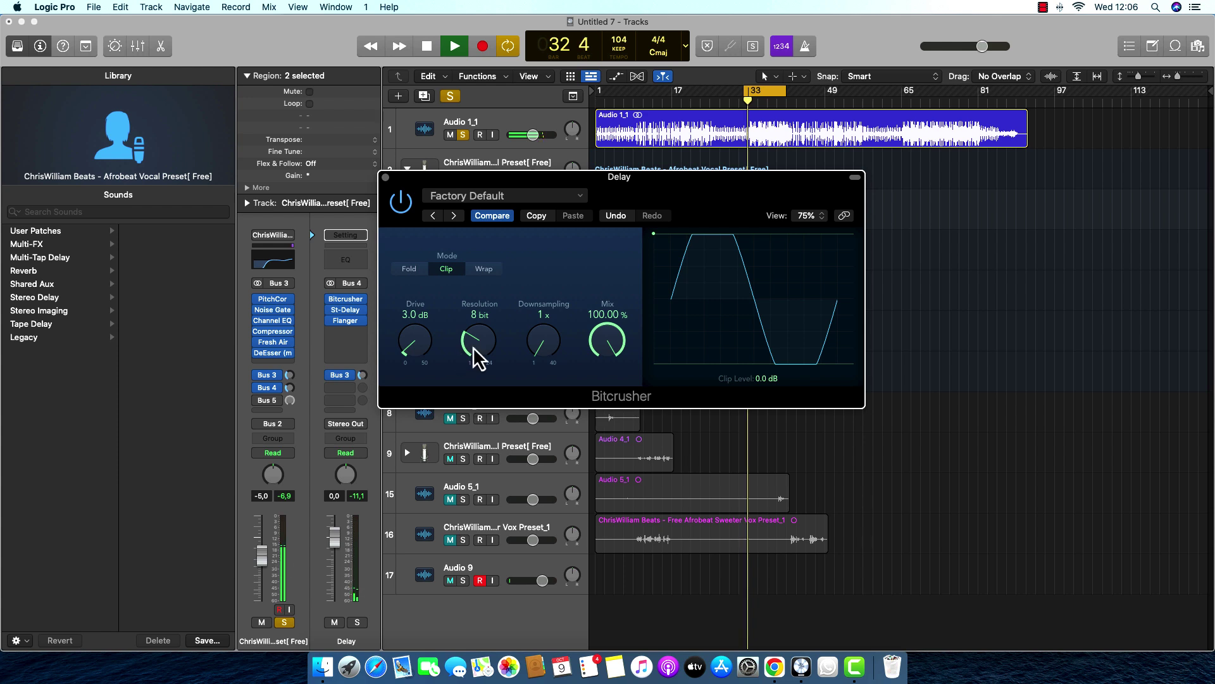
{"action": "left_click_drag", "start_coordinate": [487, 355], "coordinate": [484, 176]}
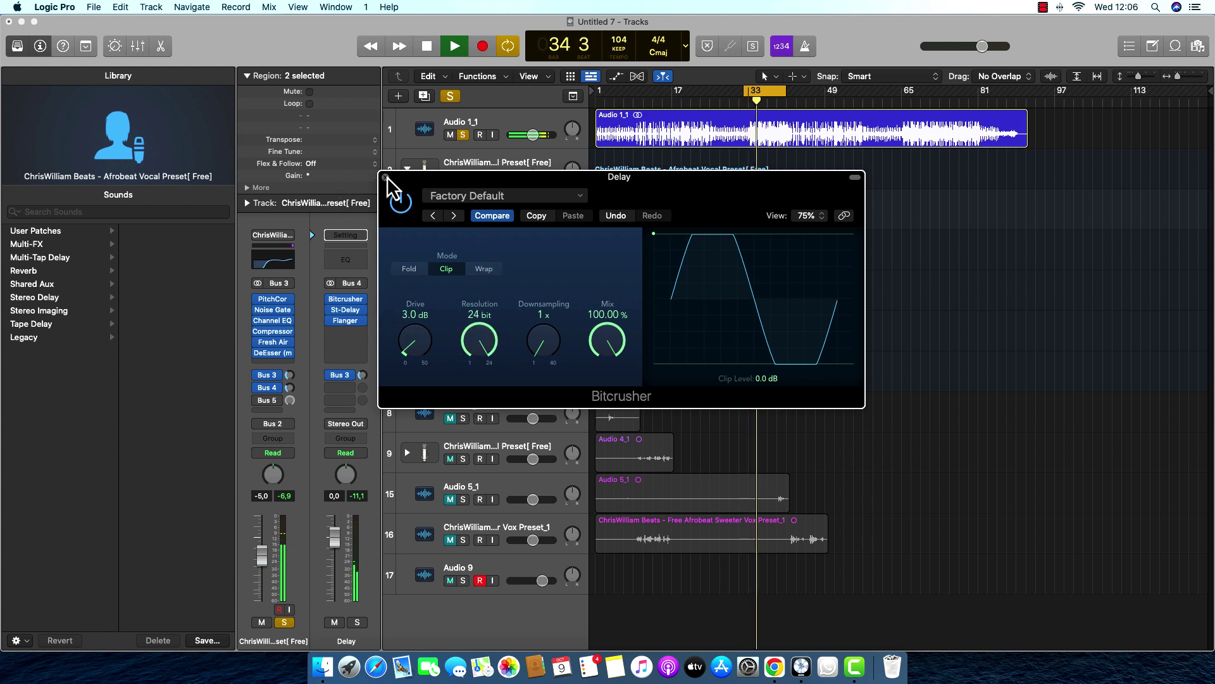
{"action": "key", "text": "space"}
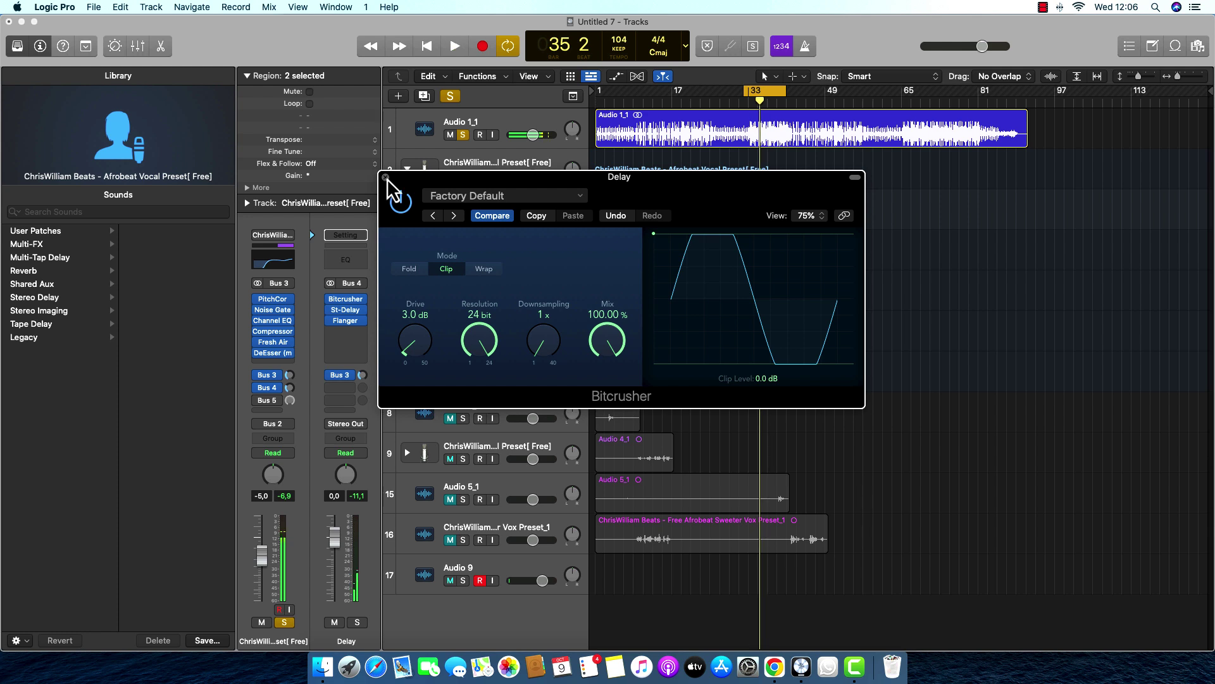
{"action": "left_click", "coordinate": [386, 177]}
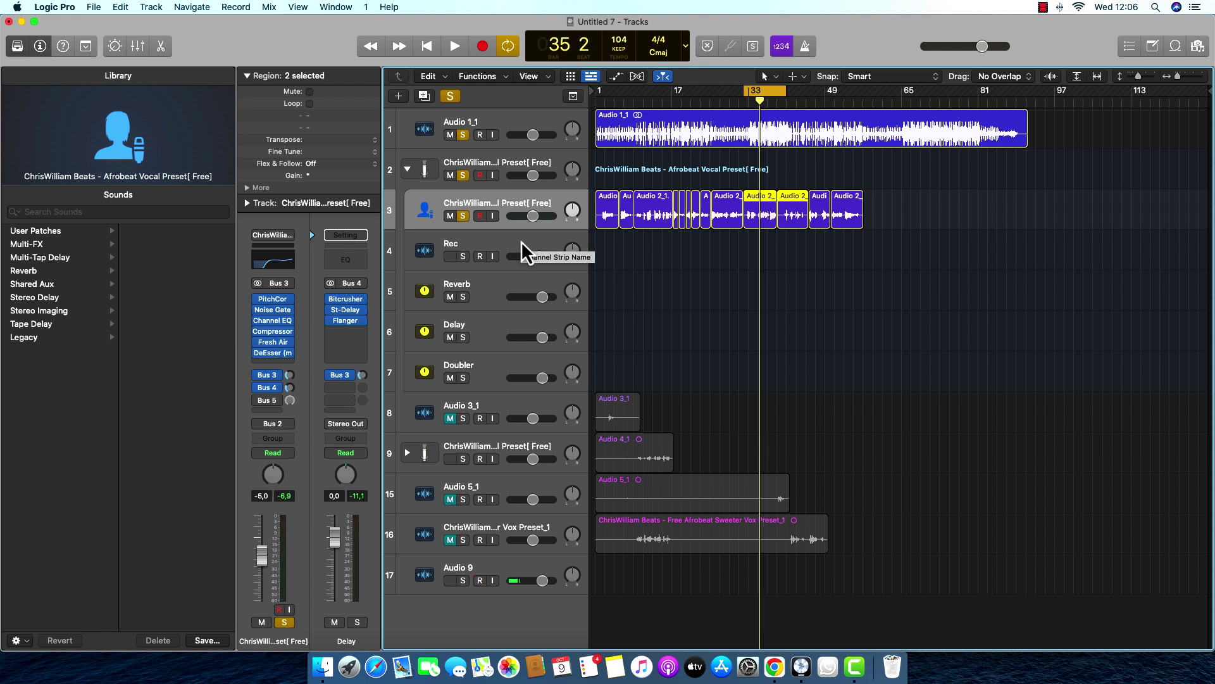
Step: Turn on the vocal track's Bus 5 send to the Doubler channel and review that channel's Doubler2 settings
{"action": "left_click", "coordinate": [288, 401]}
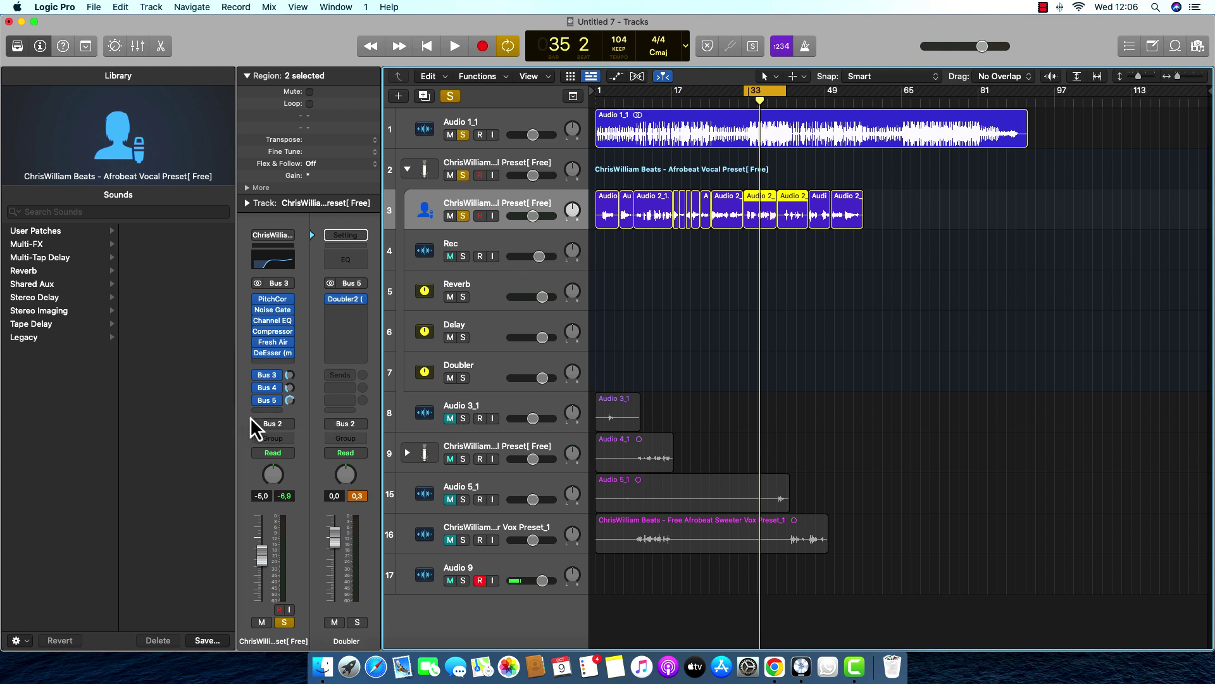
{"action": "left_click", "coordinate": [487, 372]}
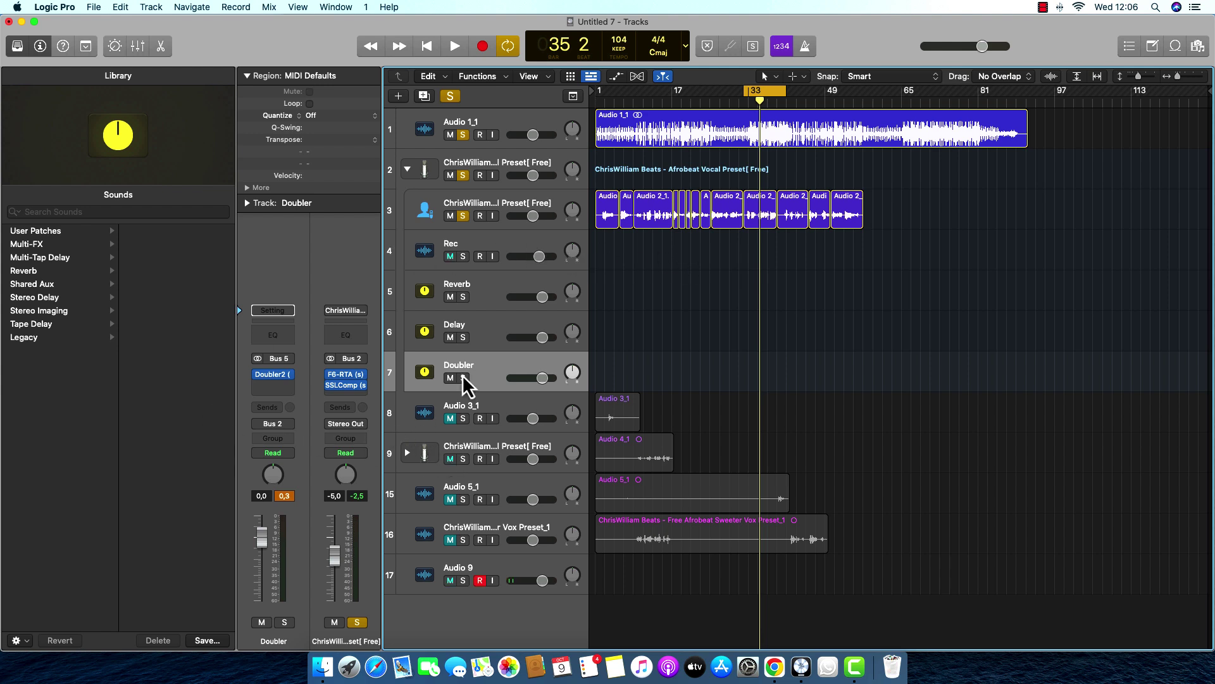
{"action": "left_click", "coordinate": [545, 210]}
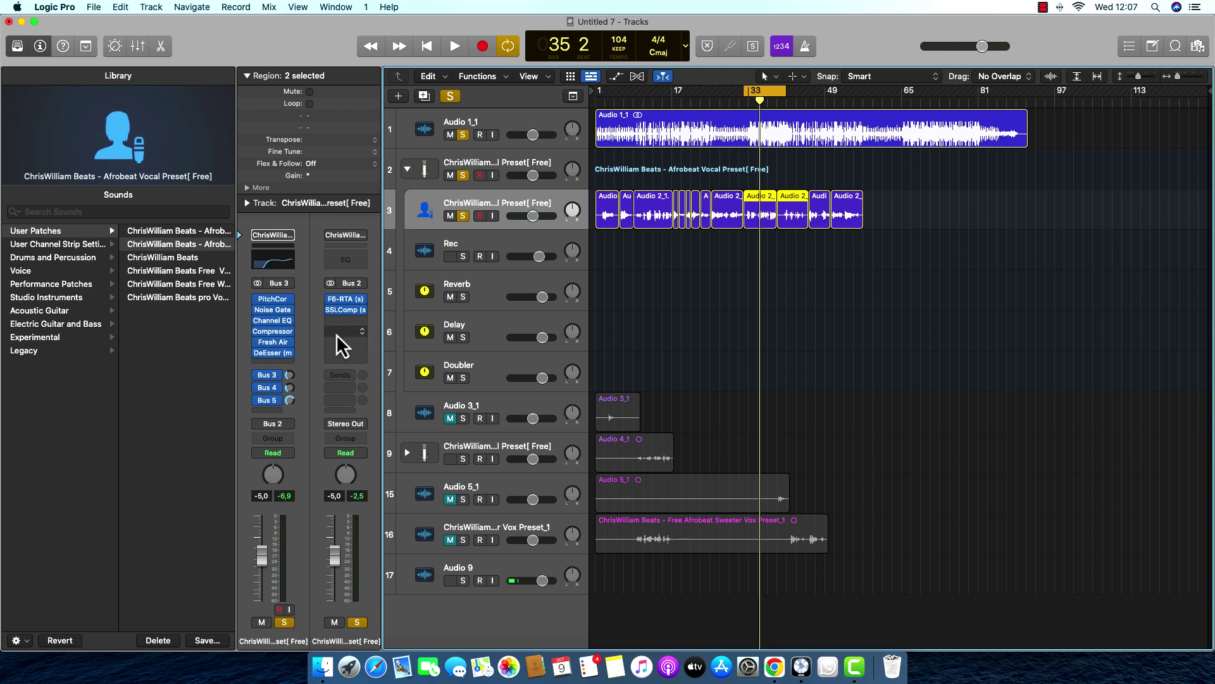
{"action": "left_click", "coordinate": [521, 371]}
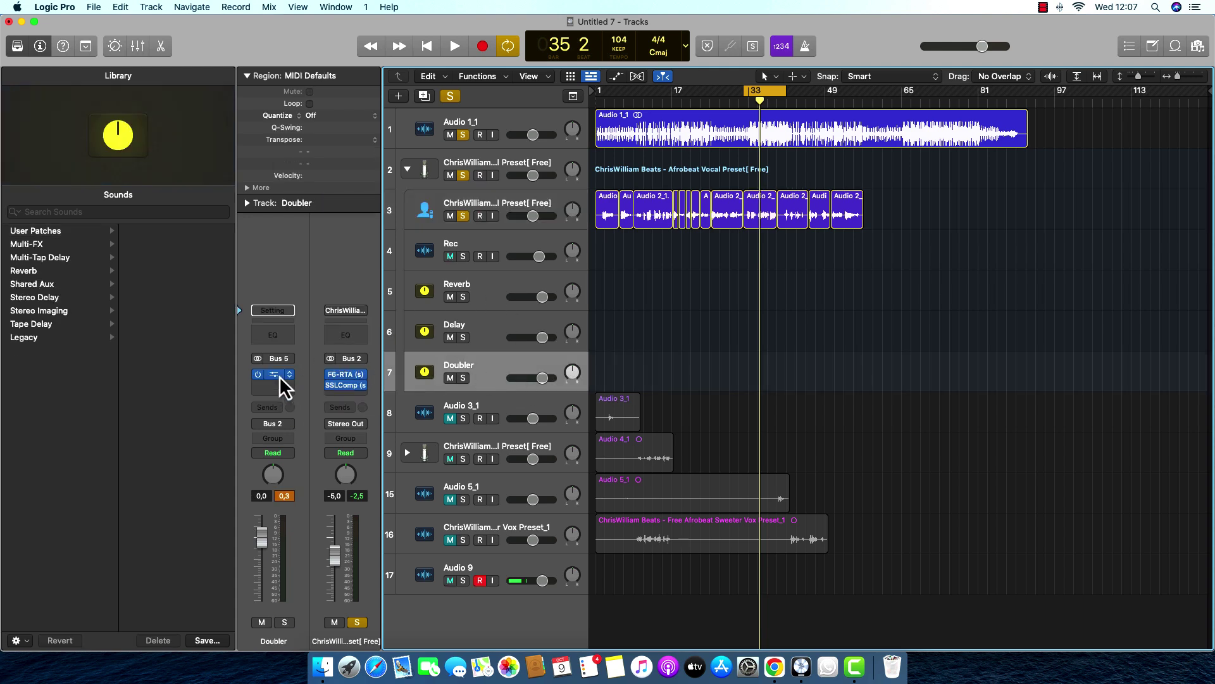
{"action": "left_click", "coordinate": [279, 376]}
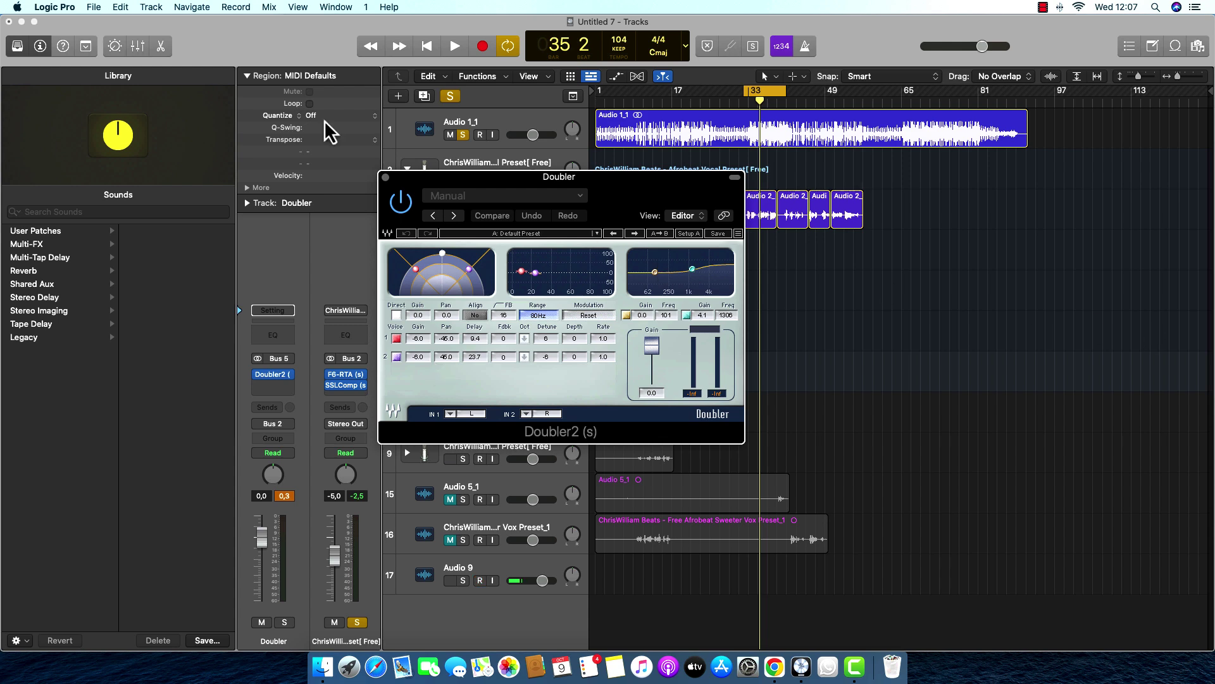
{"action": "left_click", "coordinate": [386, 179]}
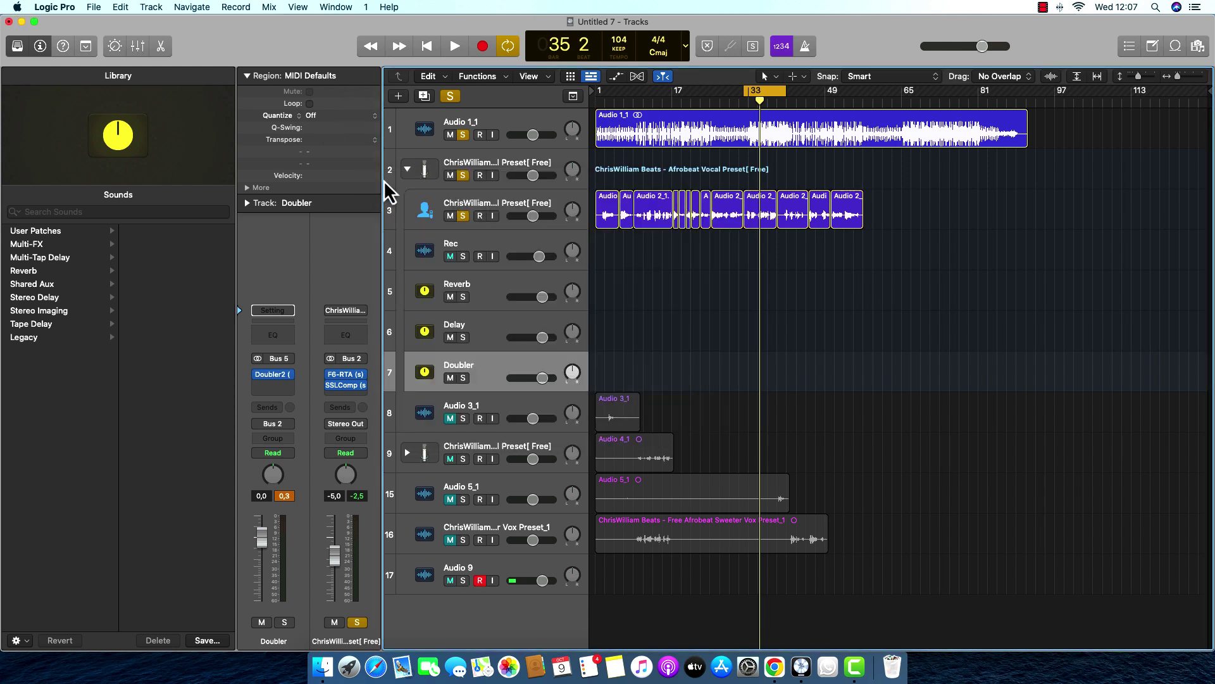
Step: Lower the vocal track's Bus 5 send to the Doubler while playing the cycled section, and stop playback
{"action": "left_click", "coordinate": [514, 215]}
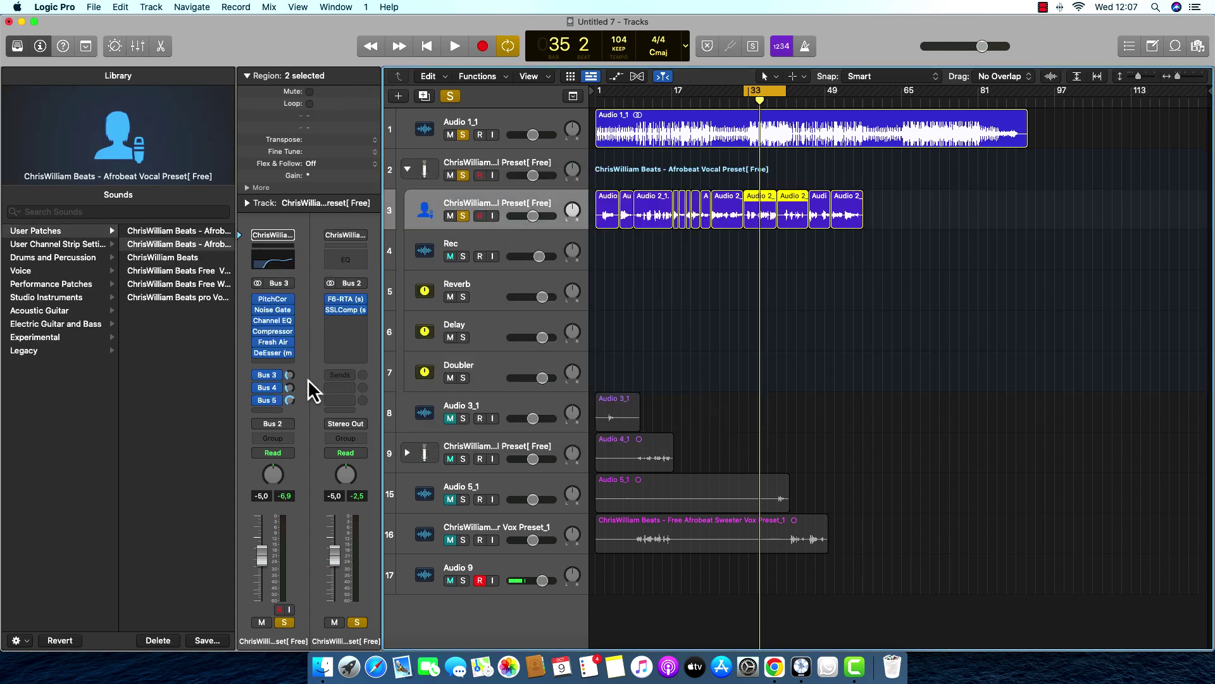
{"action": "left_click", "coordinate": [288, 400]}
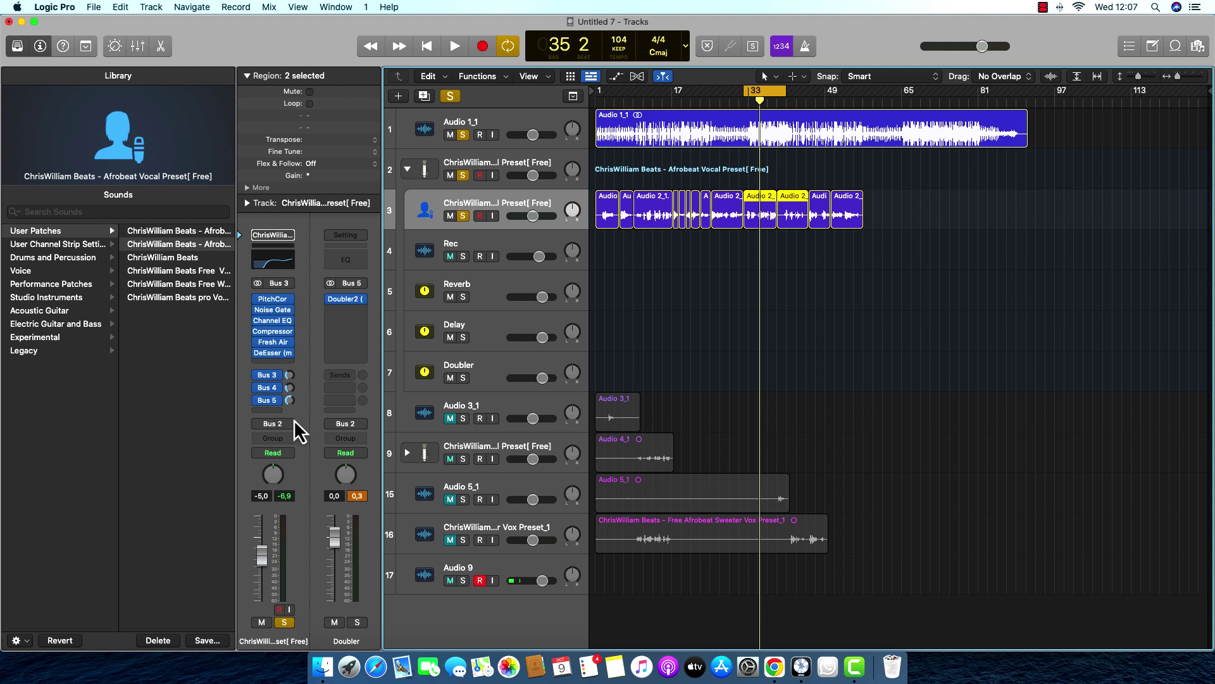
{"action": "key", "text": "space"}
{"action": "mouse_move", "coordinate": [288, 401]}
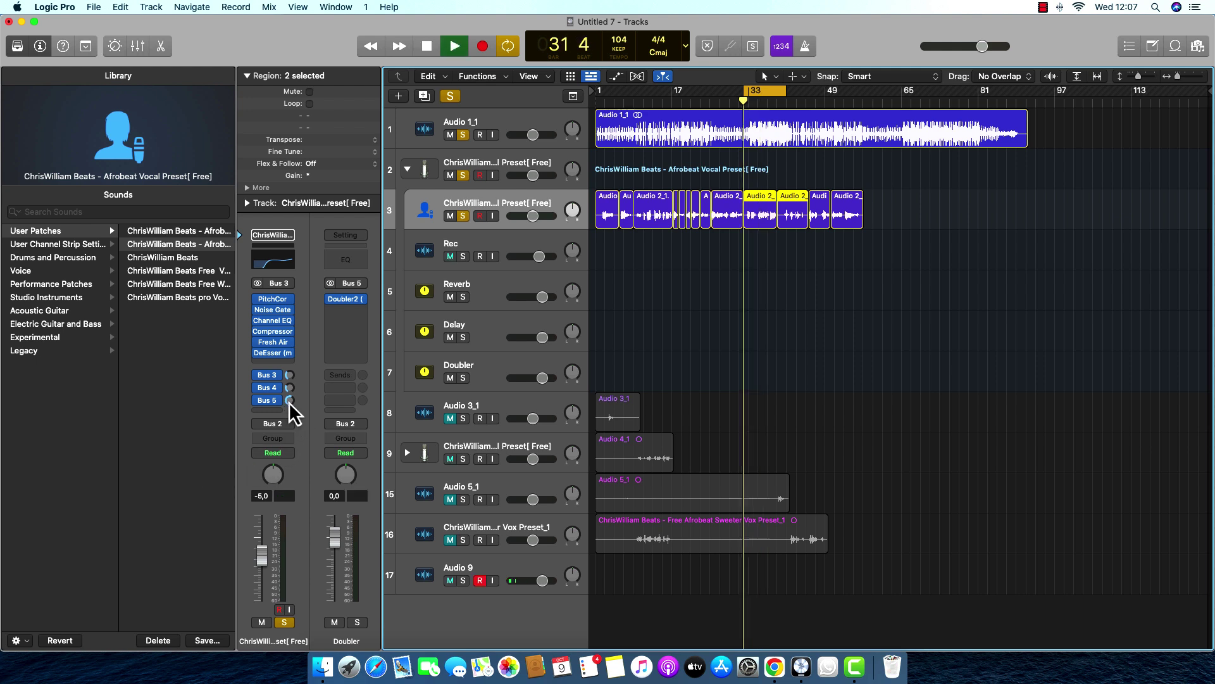
{"action": "left_click_drag", "start_coordinate": [283, 424], "coordinate": [281, 433]}
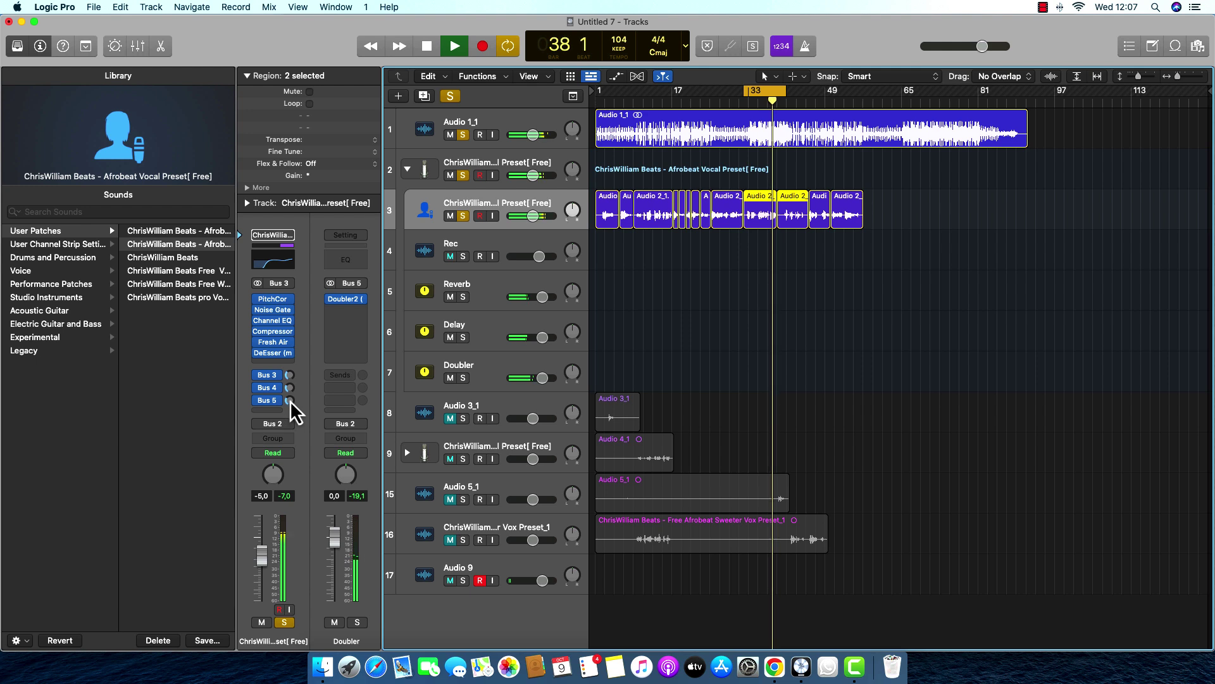
{"action": "mouse_move", "coordinate": [290, 402]}
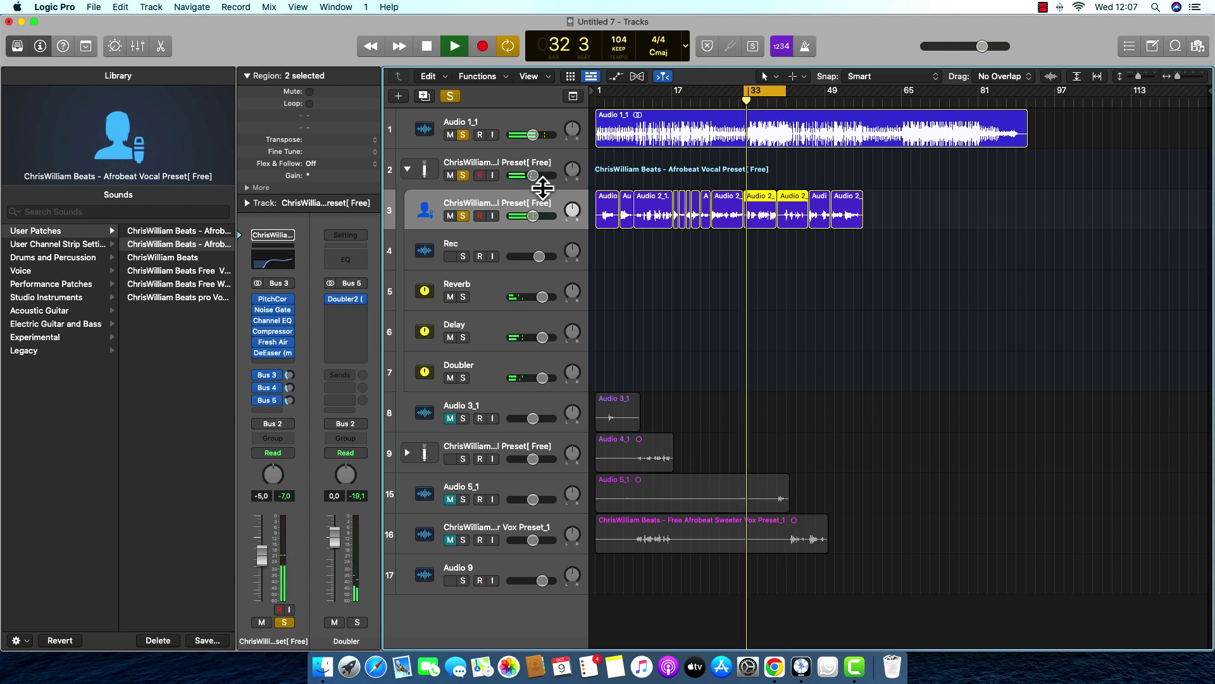
{"action": "key", "text": "space"}
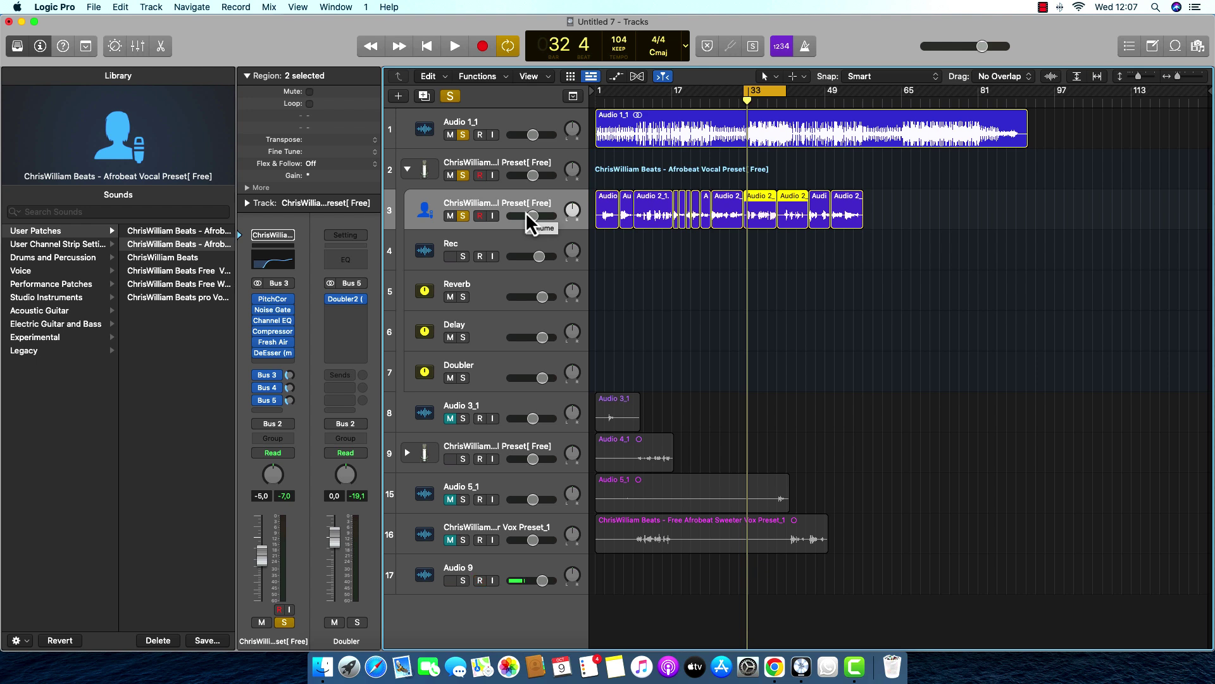
Step: Select and collapse the soloed vocal preset track stack and return the playhead to the project start
{"action": "mouse_move", "coordinate": [150, 143]}
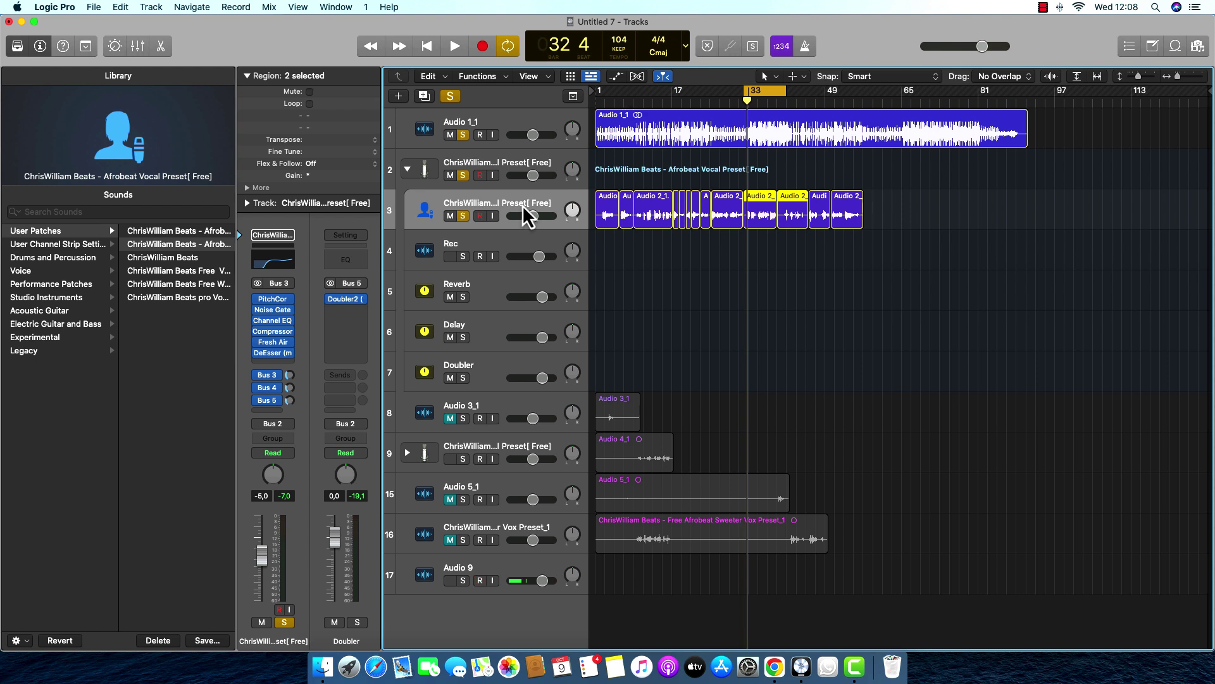
{"action": "left_click", "coordinate": [535, 165]}
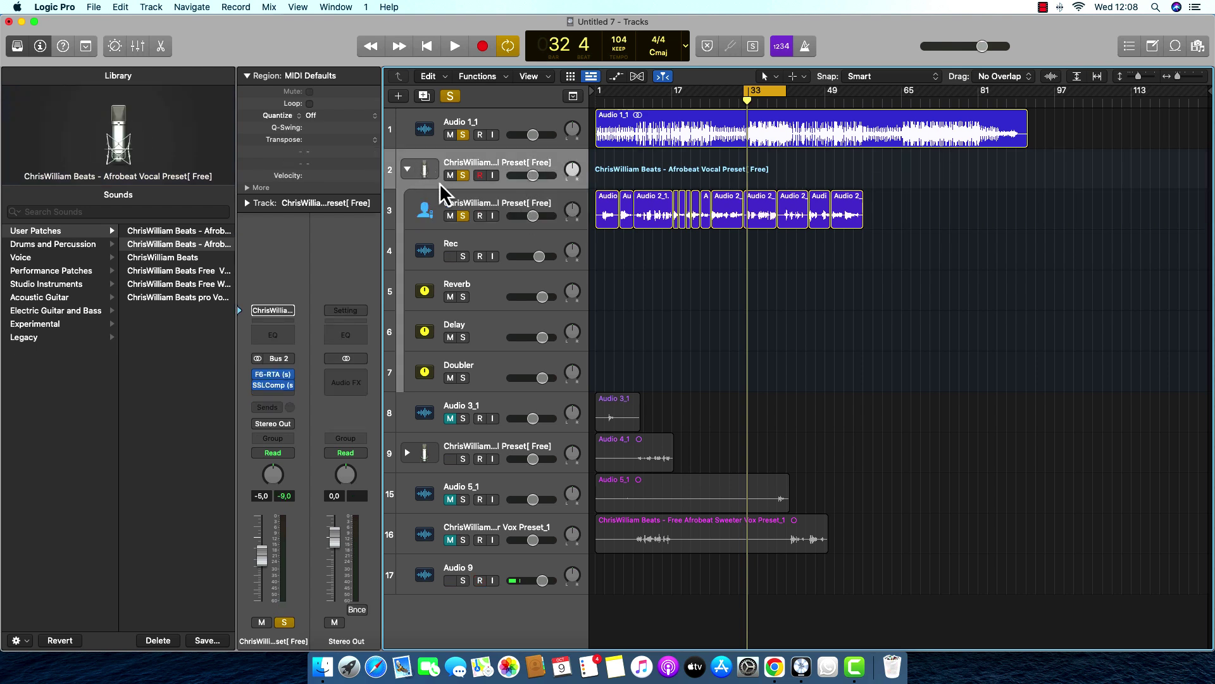
{"action": "left_click", "coordinate": [407, 170]}
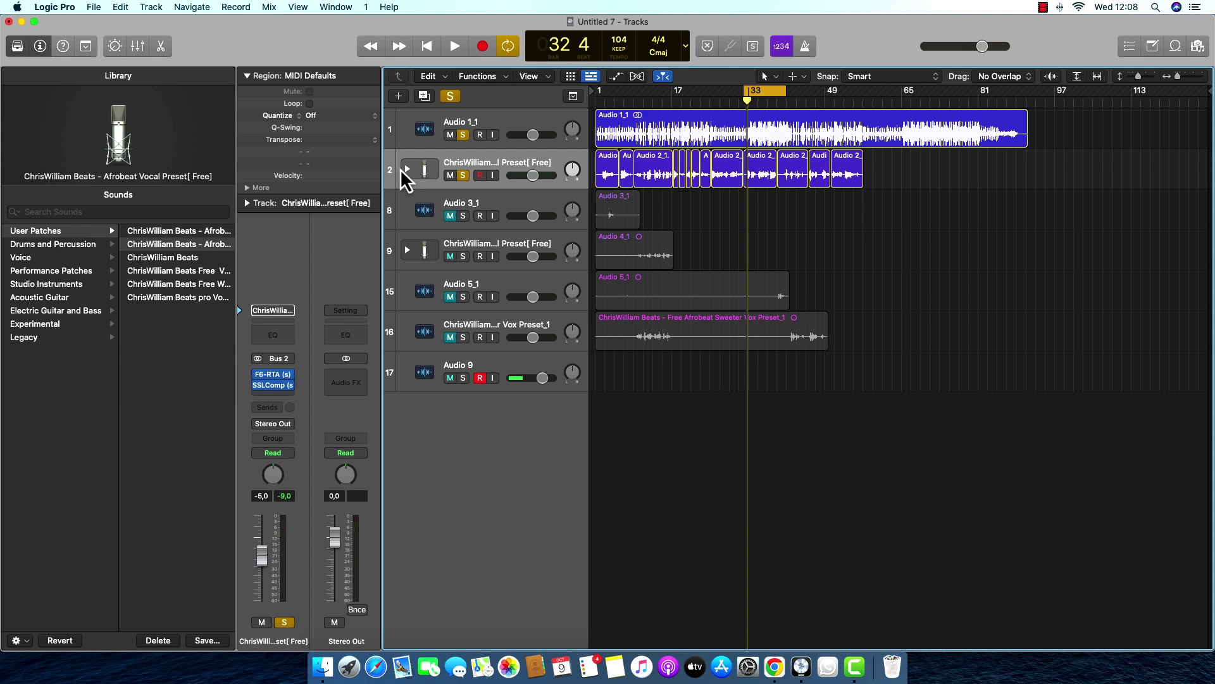
{"action": "key", "text": "Return"}
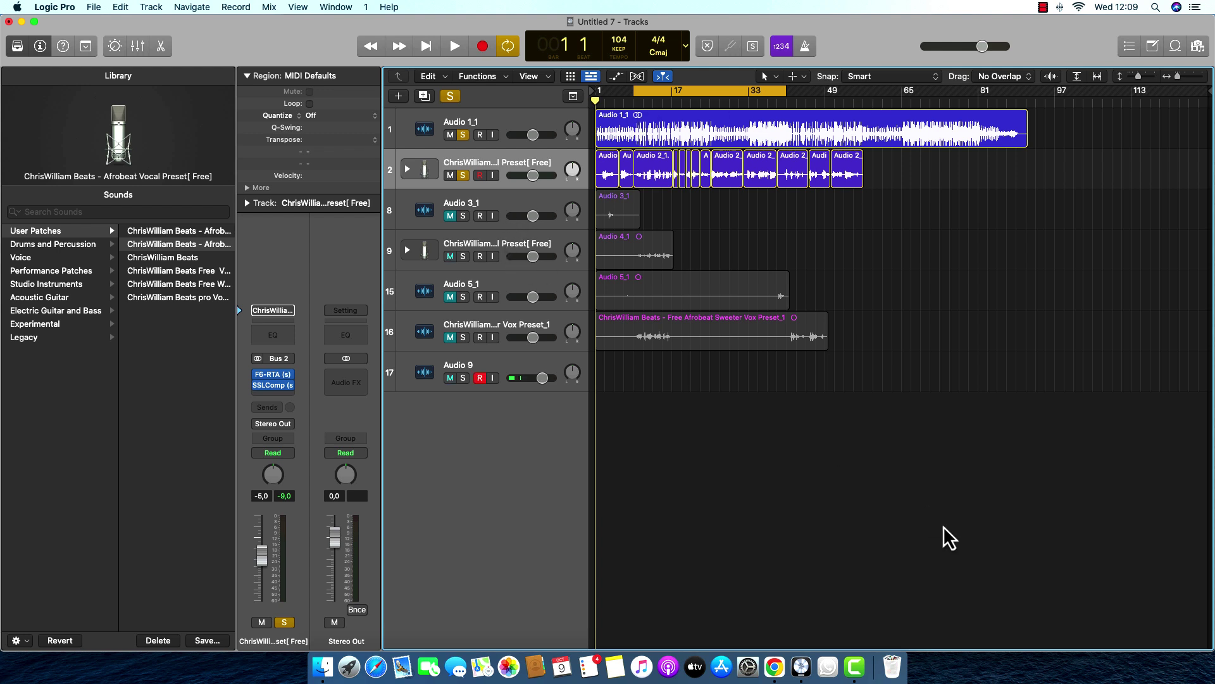
Step: Switch to Finder and move the existing Afrobeat Vocal Preset[ Free].patch in Downloads to the Bin
{"action": "left_click", "coordinate": [326, 673]}
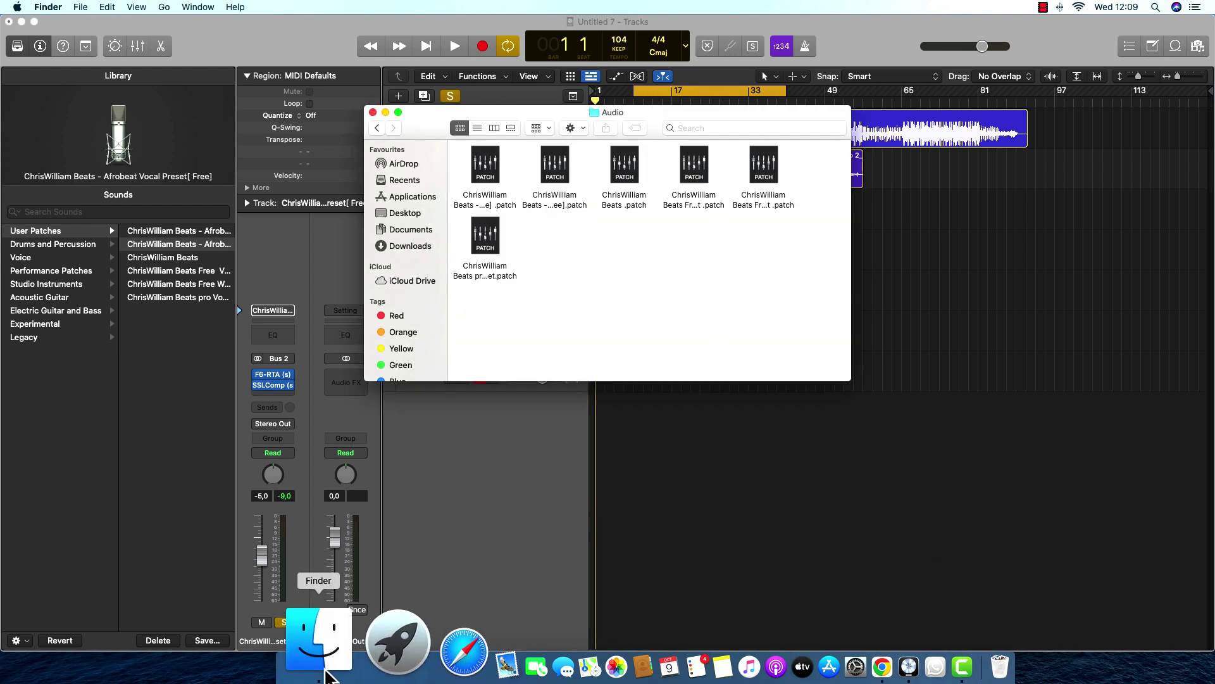
{"action": "left_click", "coordinate": [408, 281]}
{"action": "left_click", "coordinate": [418, 250]}
{"action": "right_click", "coordinate": [503, 174]}
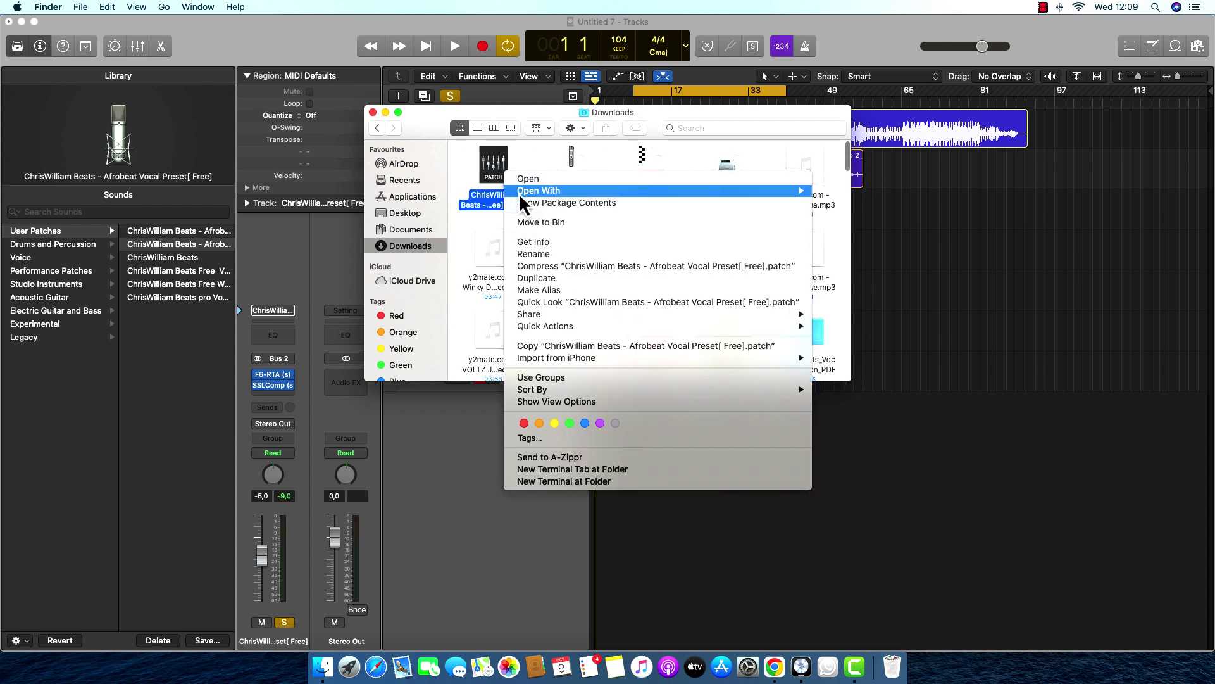
{"action": "left_click", "coordinate": [529, 221]}
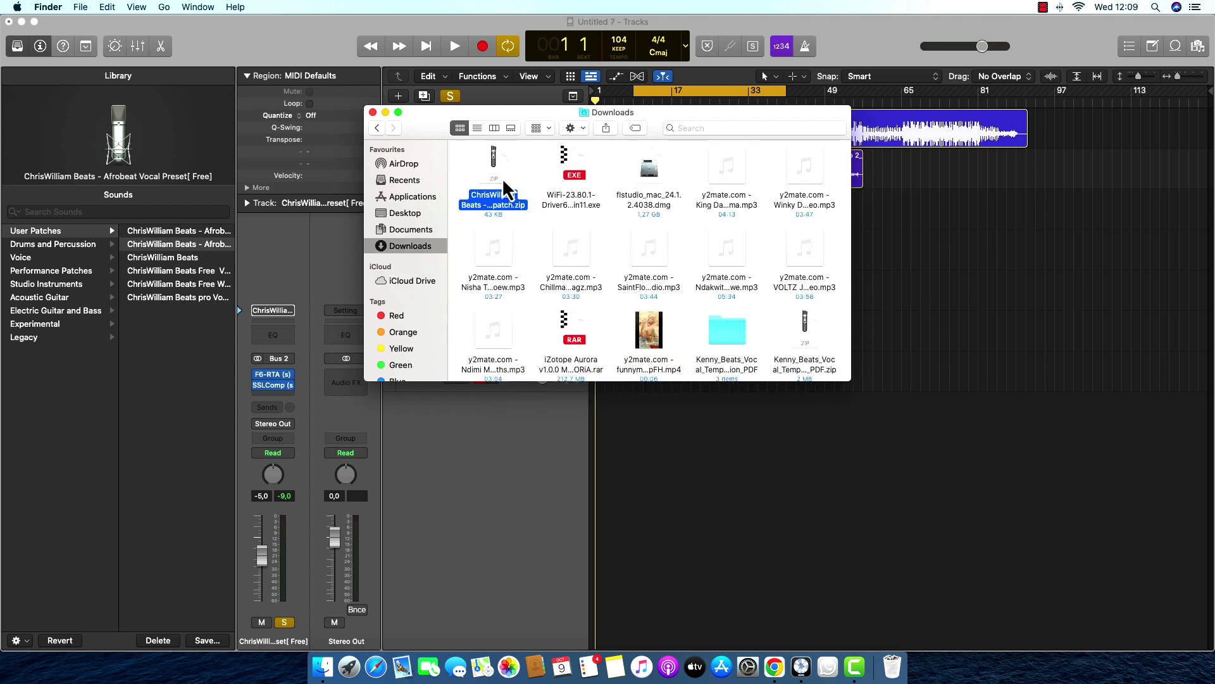
Step: Extract the Afrobeat vocal preset's ZIP archive in Downloads and copy the extracted .patch file
{"action": "left_click", "coordinate": [531, 178]}
{"action": "left_click", "coordinate": [489, 180]}
{"action": "double_click", "coordinate": [481, 169]}
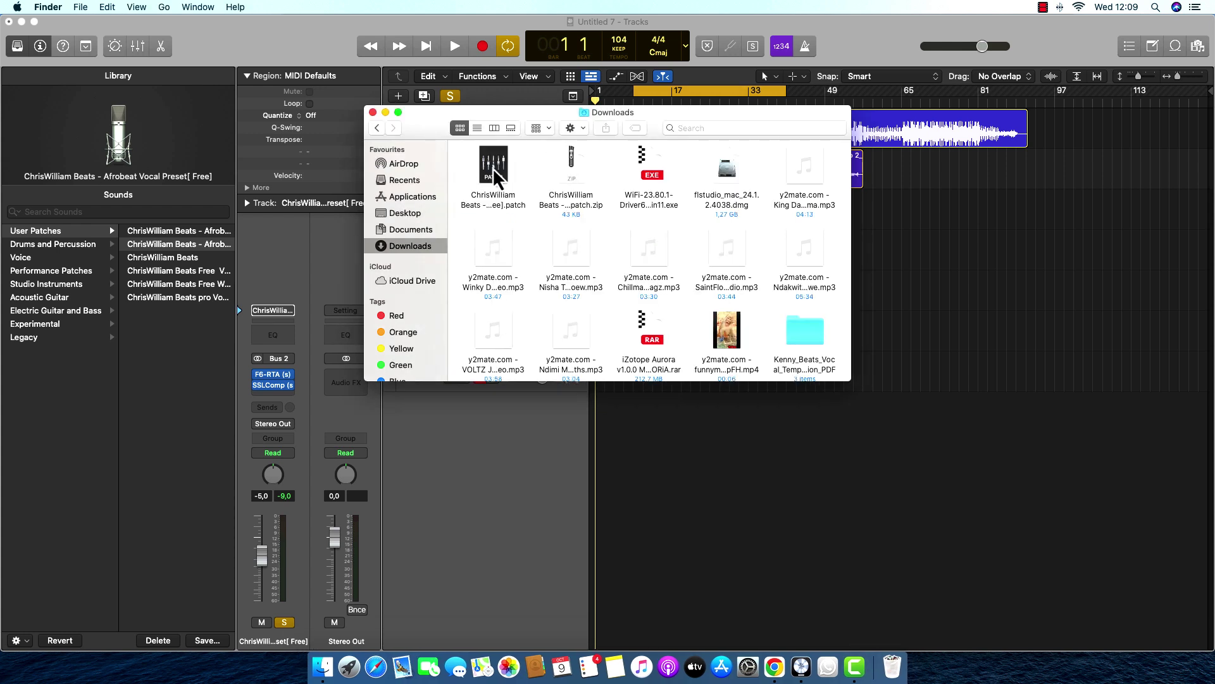
{"action": "right_click", "coordinate": [493, 168]}
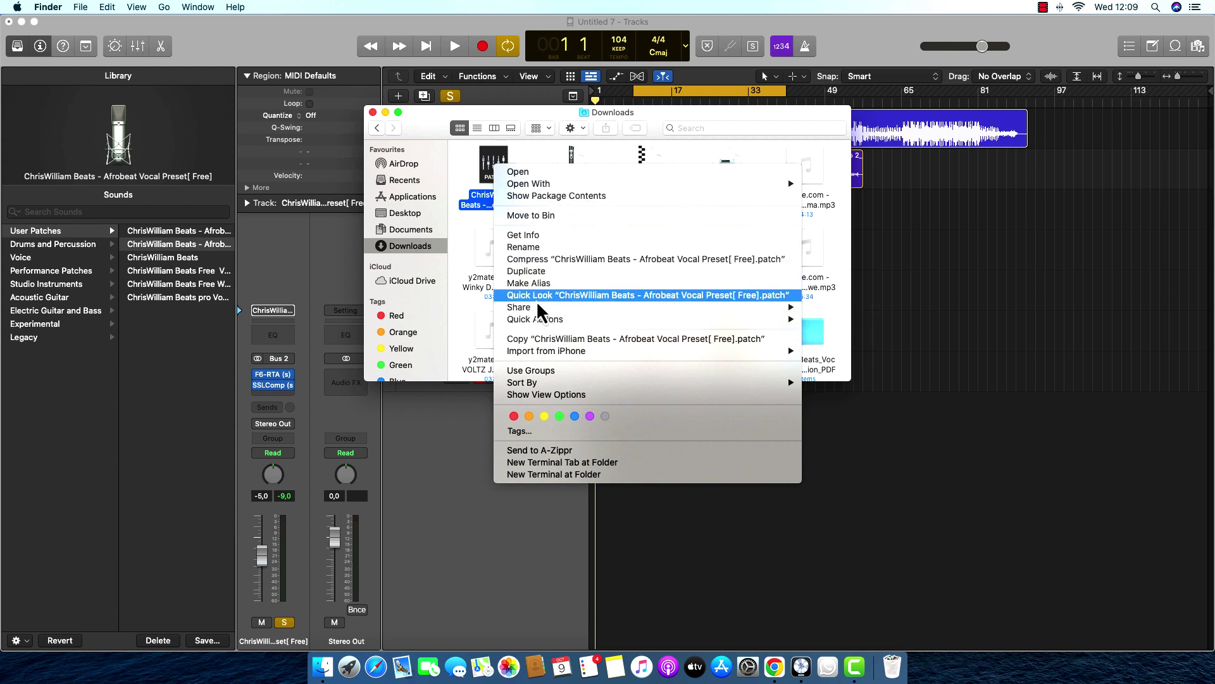
{"action": "left_click", "coordinate": [544, 340]}
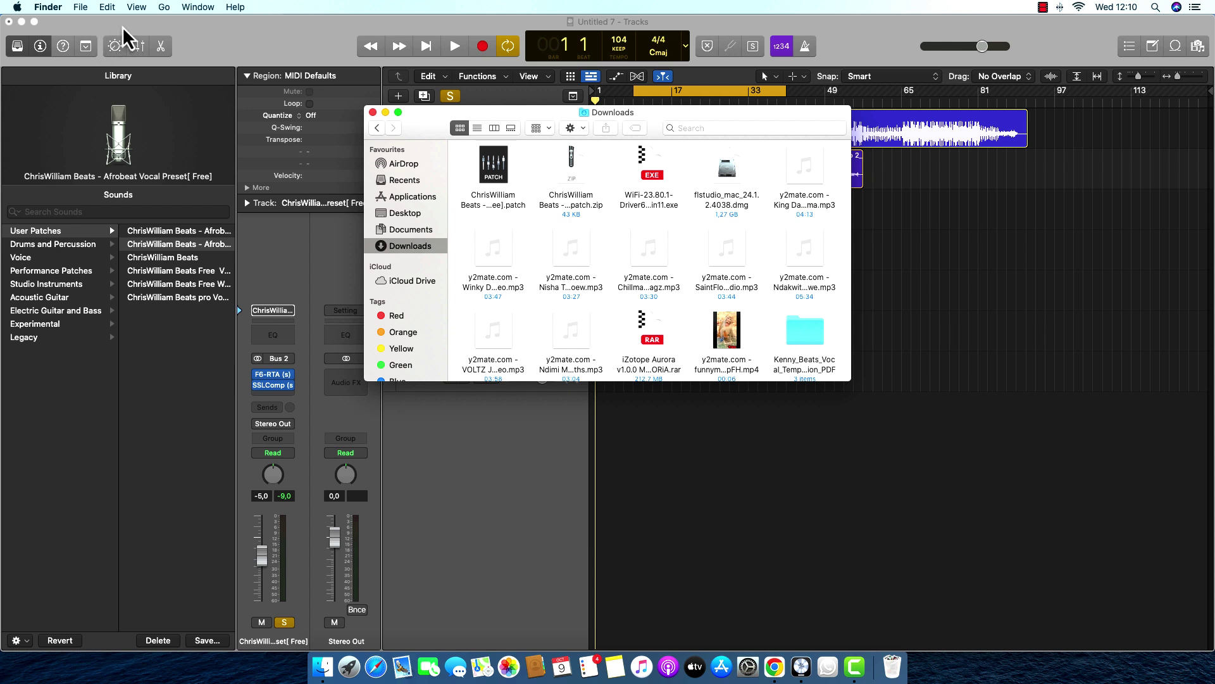
Step: From the home folder, open the Audio folder inside Music, Audio Music Apps and Patches
{"action": "left_click", "coordinate": [164, 7]}
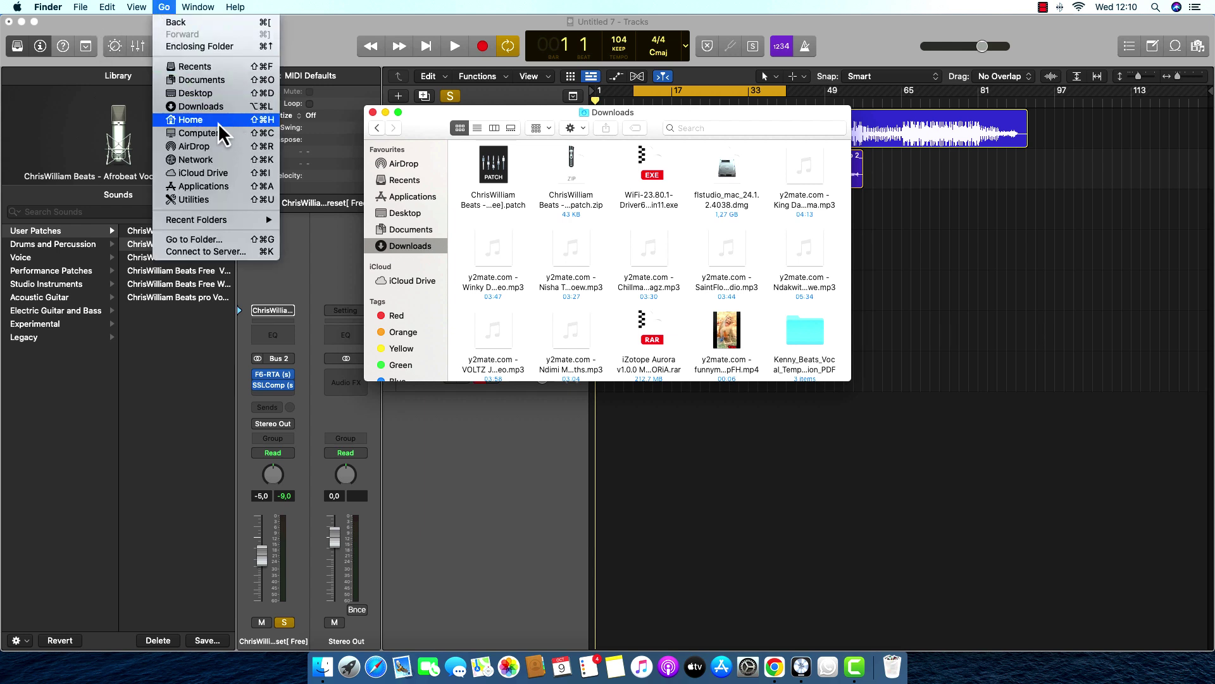
{"action": "left_click", "coordinate": [206, 120]}
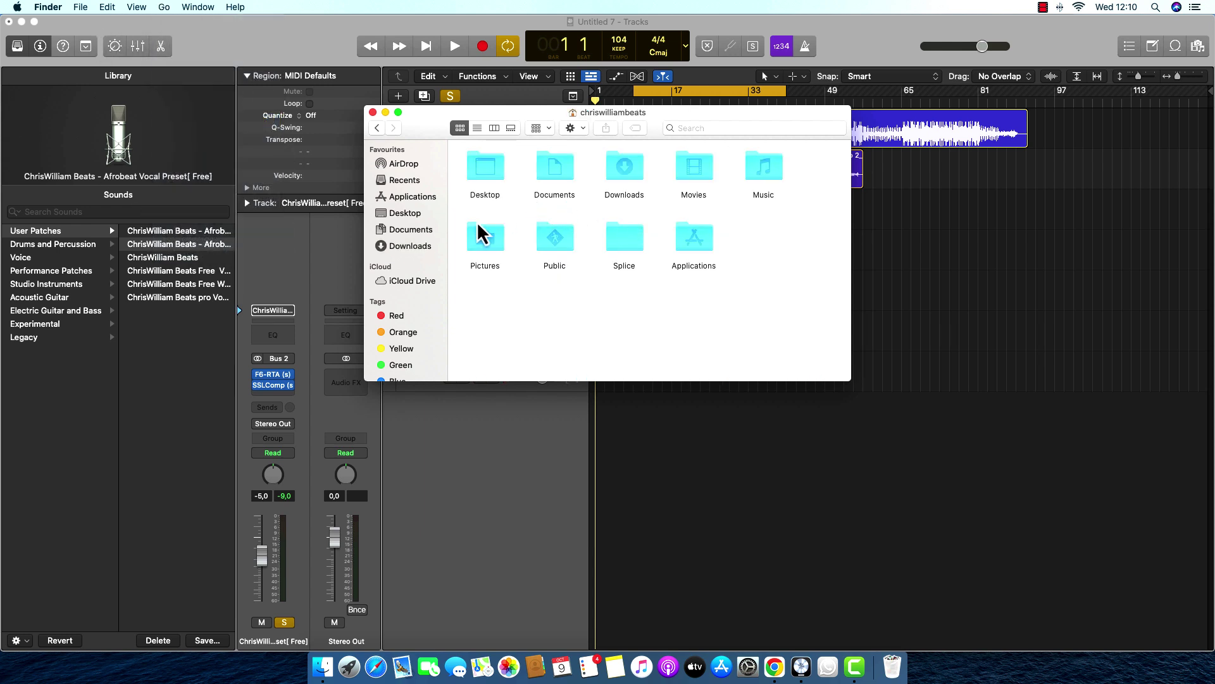
{"action": "left_click", "coordinate": [763, 187]}
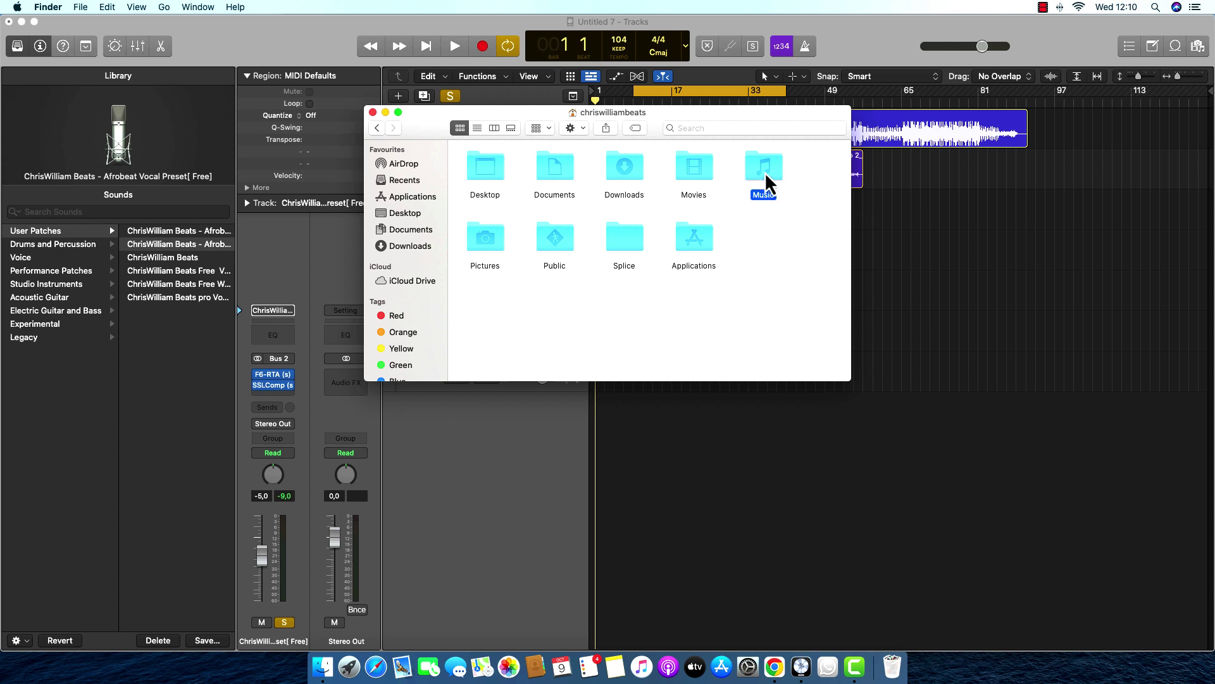
{"action": "double_click", "coordinate": [763, 186]}
{"action": "left_click", "coordinate": [552, 176]}
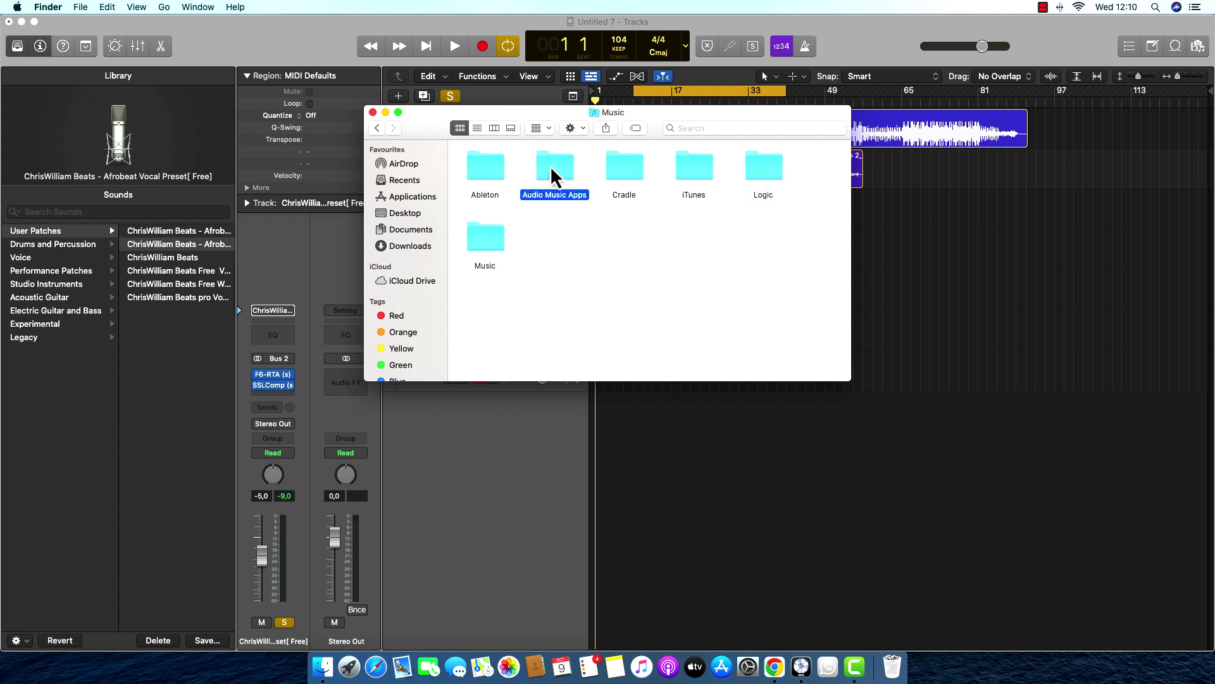
{"action": "double_click", "coordinate": [553, 175]}
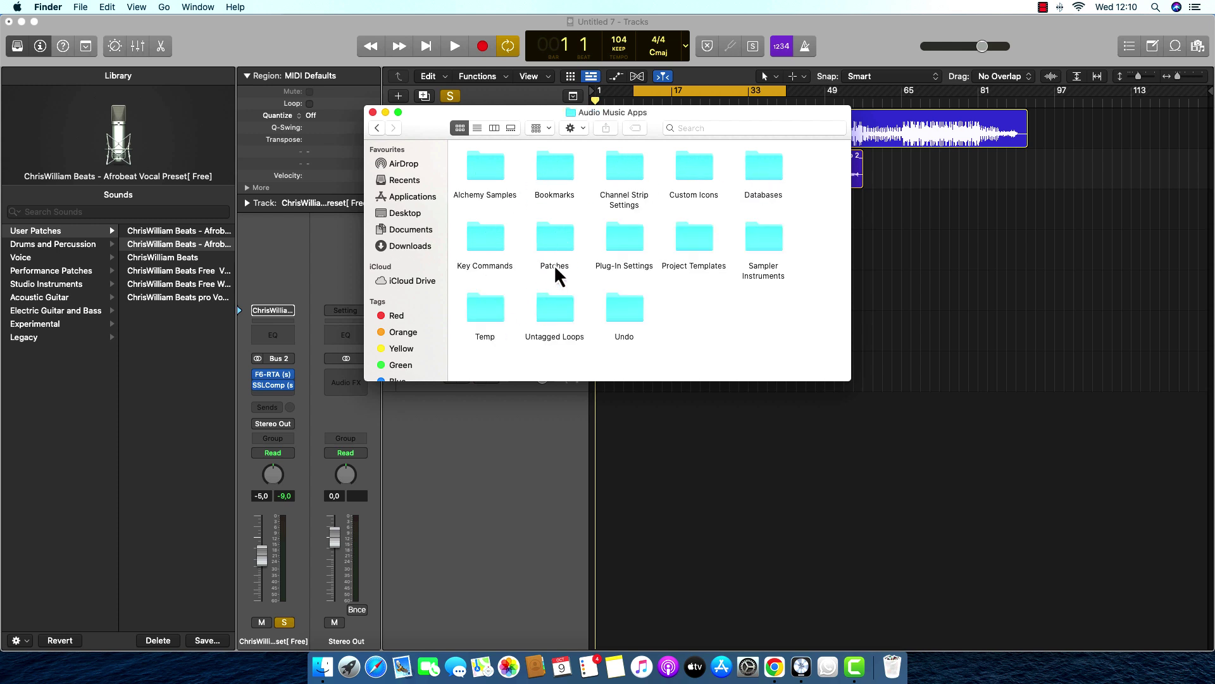
{"action": "double_click", "coordinate": [557, 244]}
{"action": "double_click", "coordinate": [496, 193]}
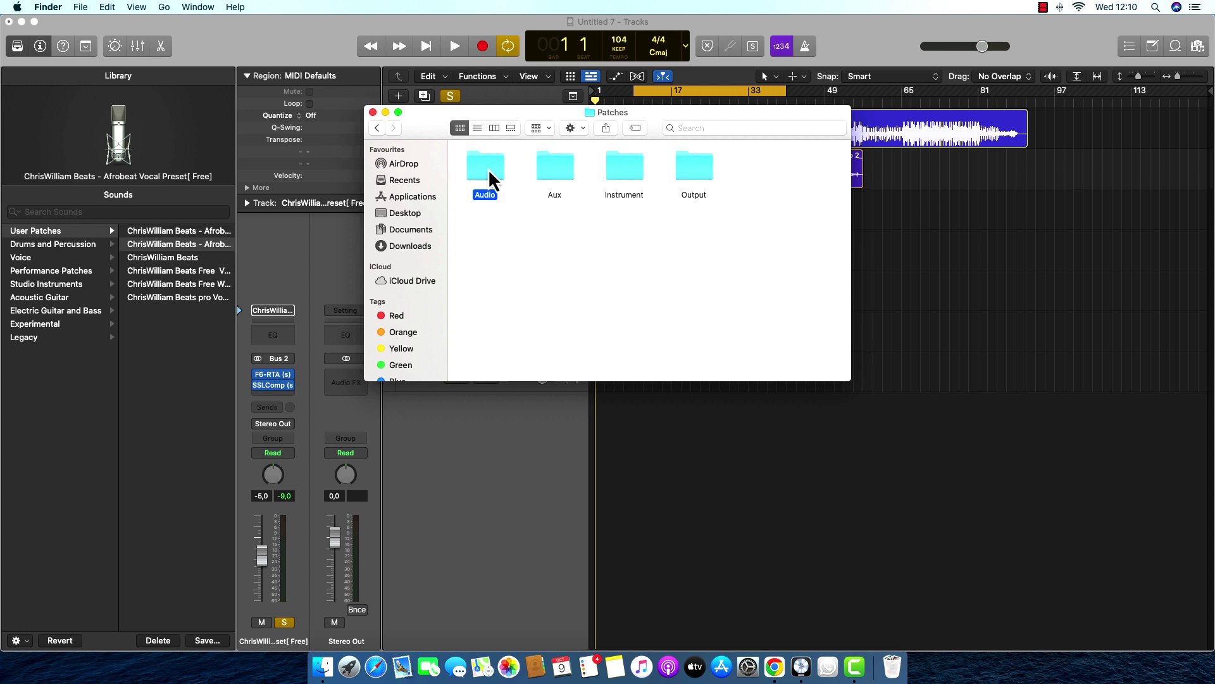
Step: Paste the copied patch into the Audio patches folder and switch back to Logic Pro
{"action": "right_click", "coordinate": [541, 231]}
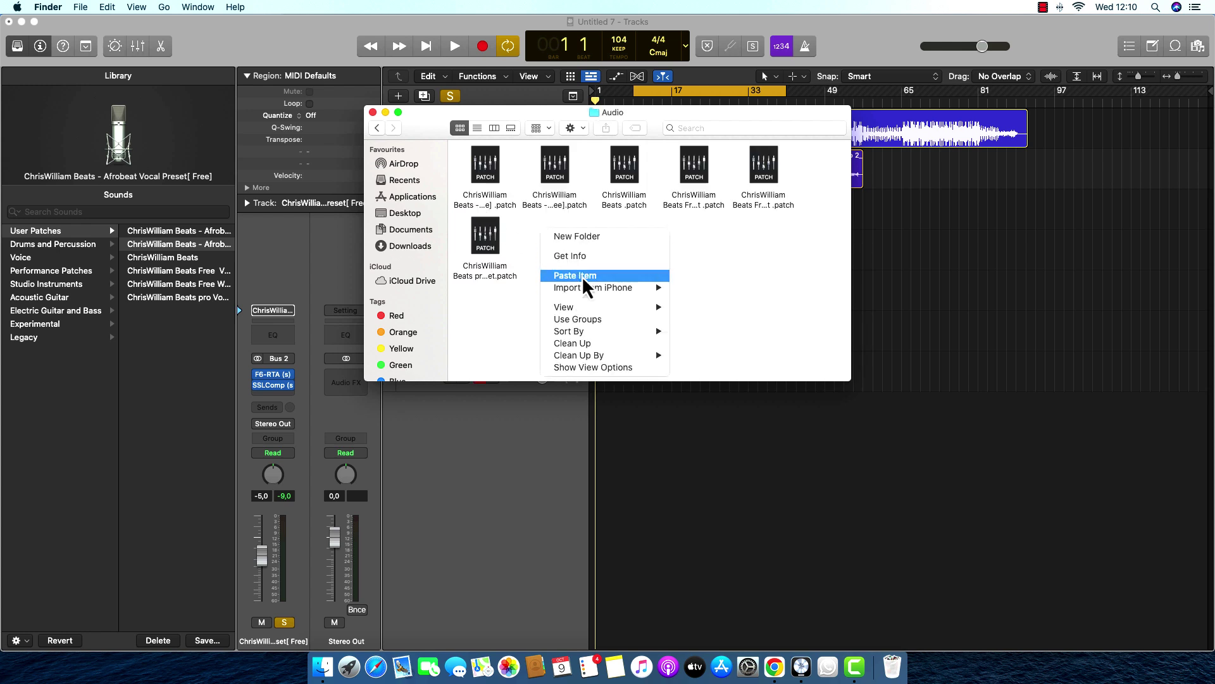
{"action": "left_click", "coordinate": [584, 285]}
{"action": "key", "text": "Return"}
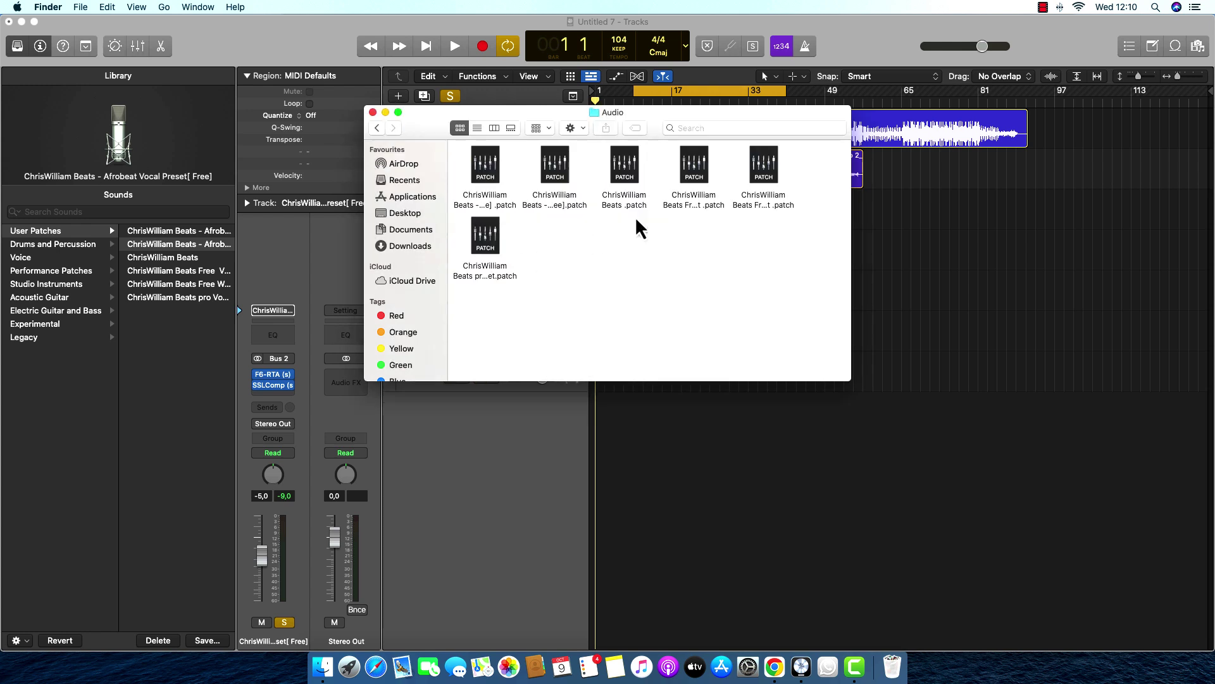
{"action": "left_click", "coordinate": [907, 465]}
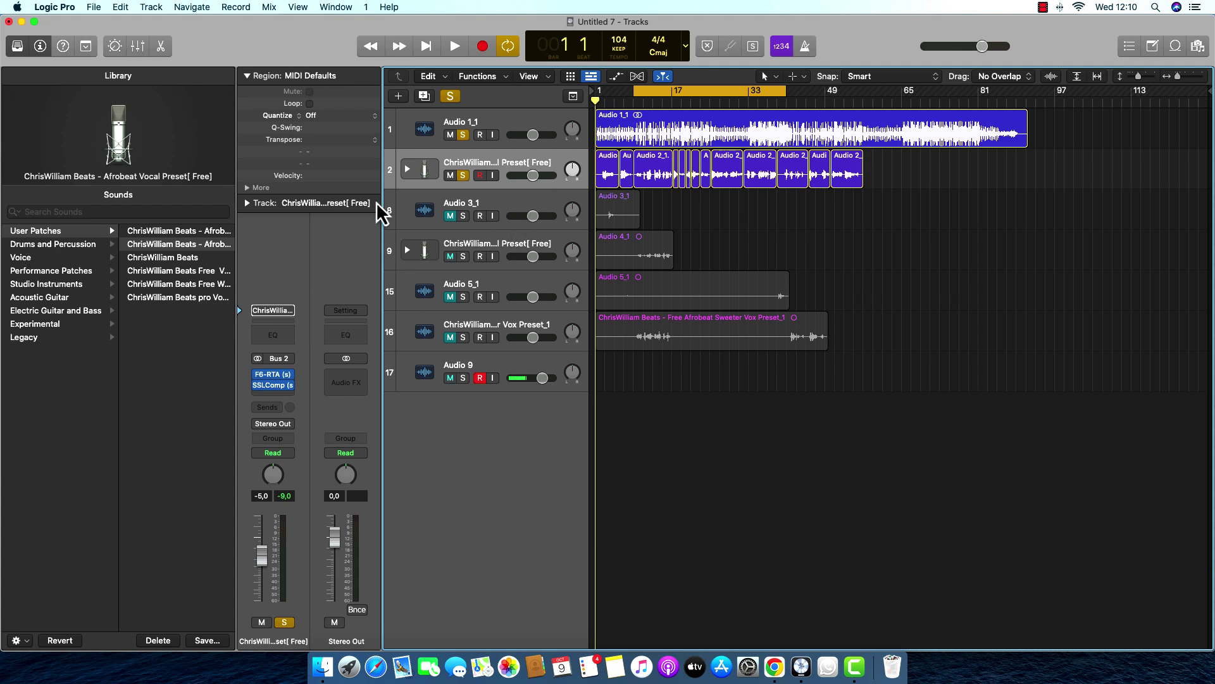
Step: Expand the vocal preset stack, review the lead vocal track inside it and collapse the stack again
{"action": "left_click", "coordinate": [409, 173]}
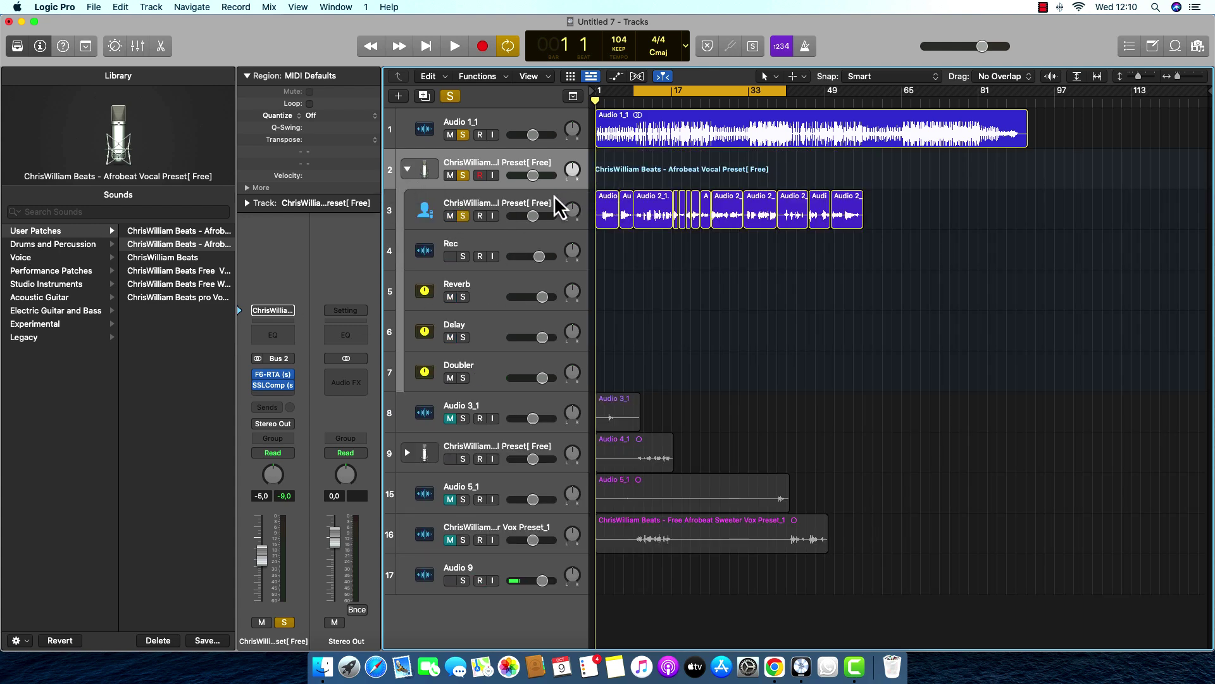
{"action": "left_click", "coordinate": [530, 216]}
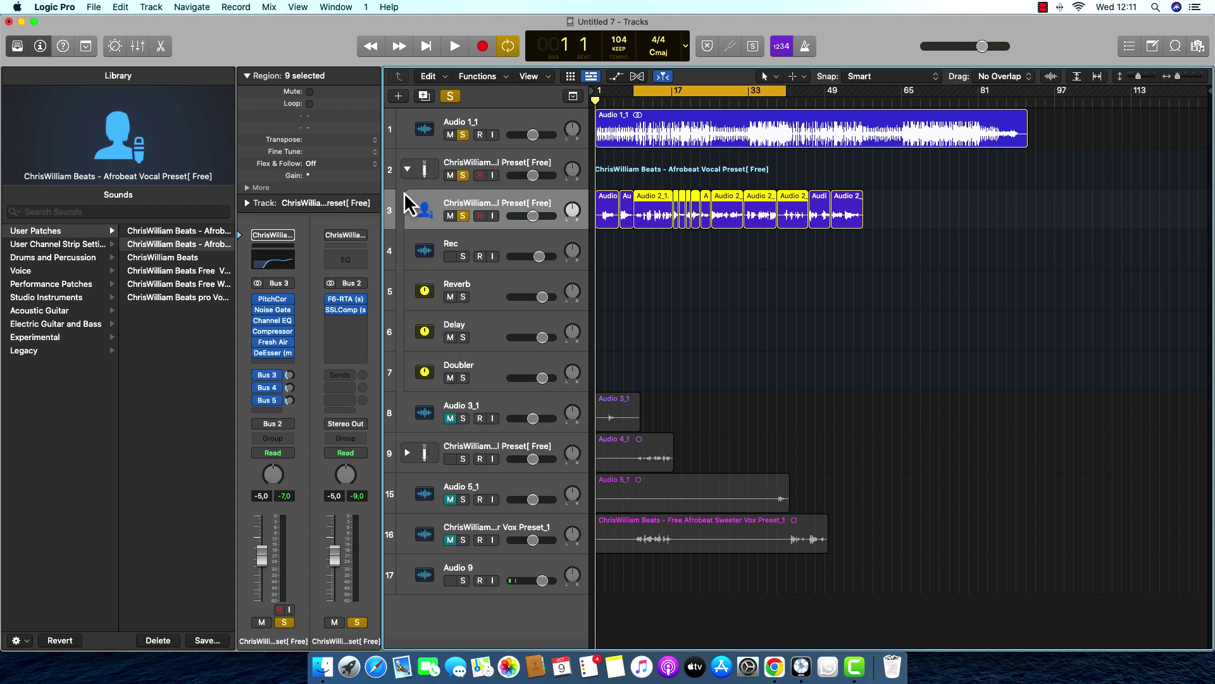
{"action": "left_click", "coordinate": [406, 171]}
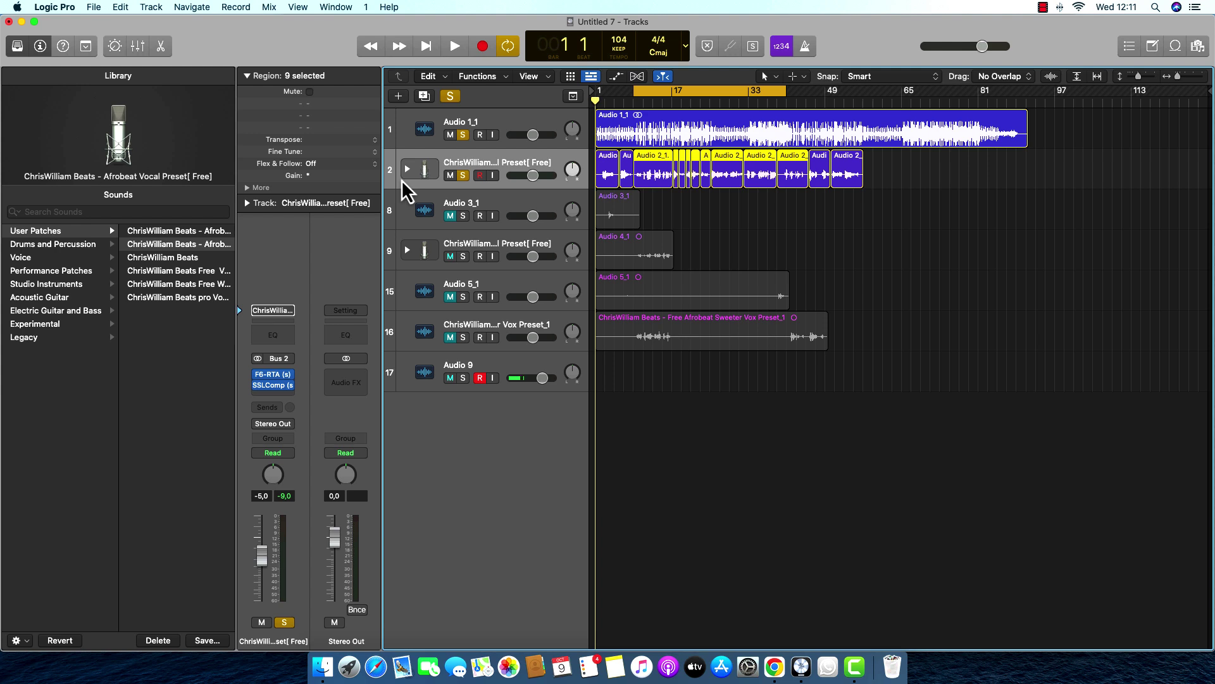
Step: Audition the beat and the processed vocal stack from the start of the cycled section, and stop playback
{"action": "key", "text": "space"}
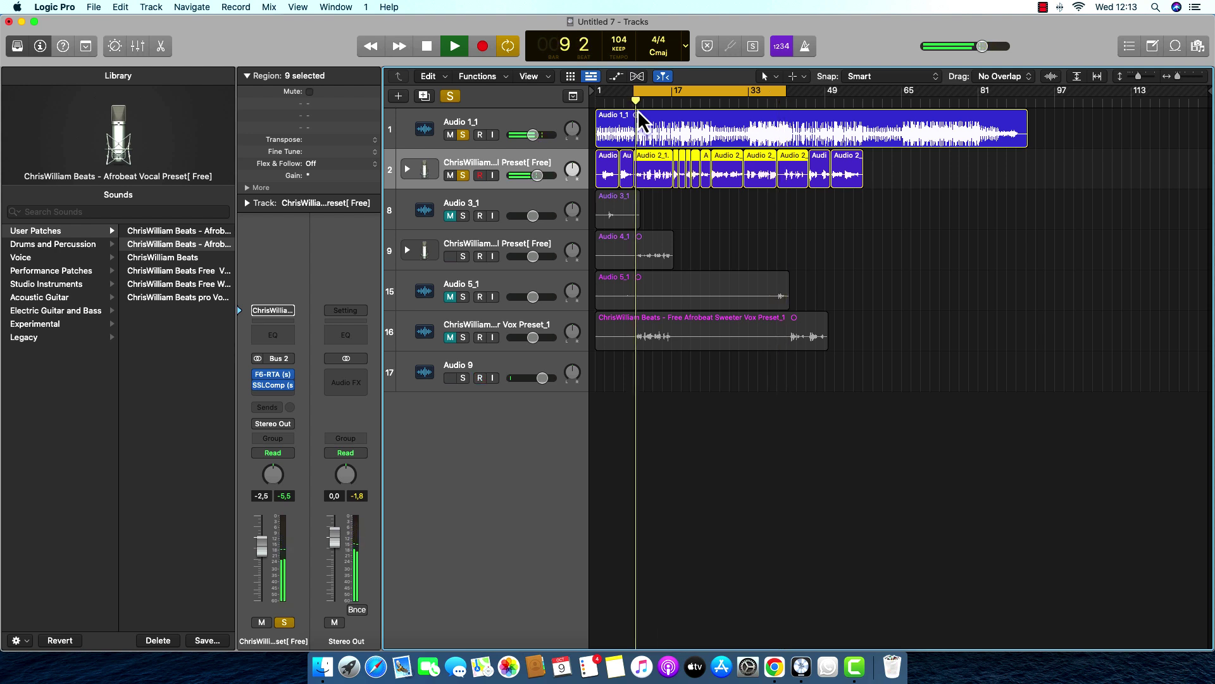
{"action": "key", "text": "space"}
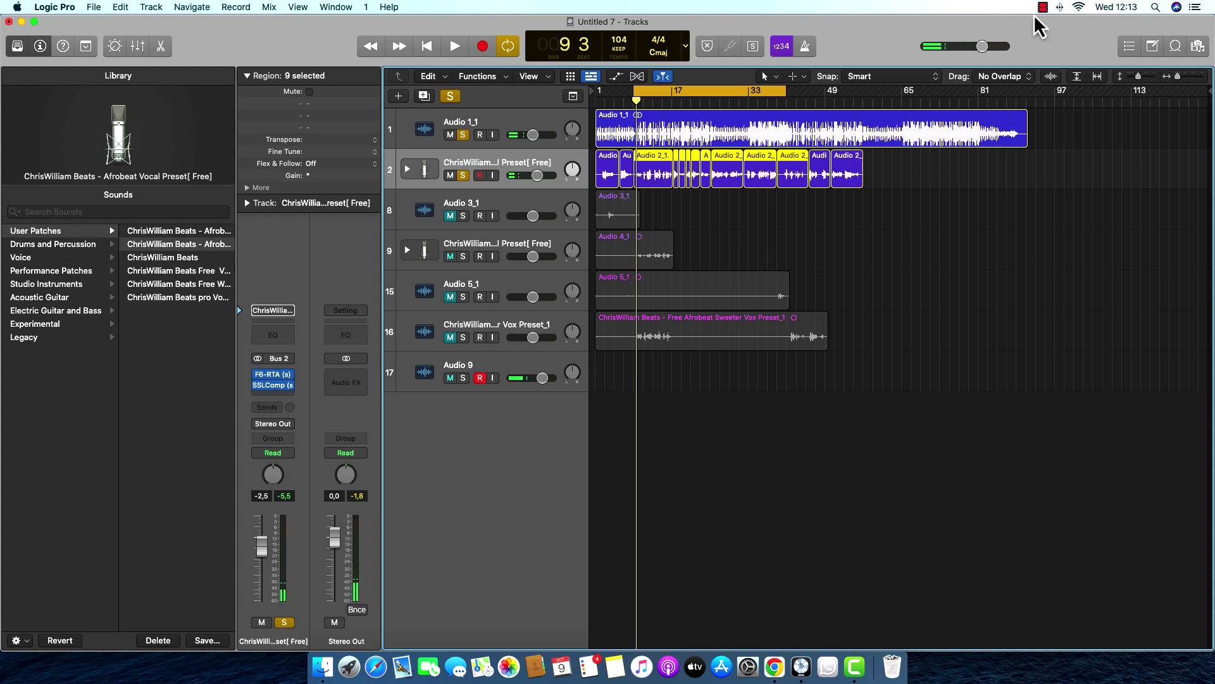
{"action": "left_click", "coordinate": [1059, 7]}
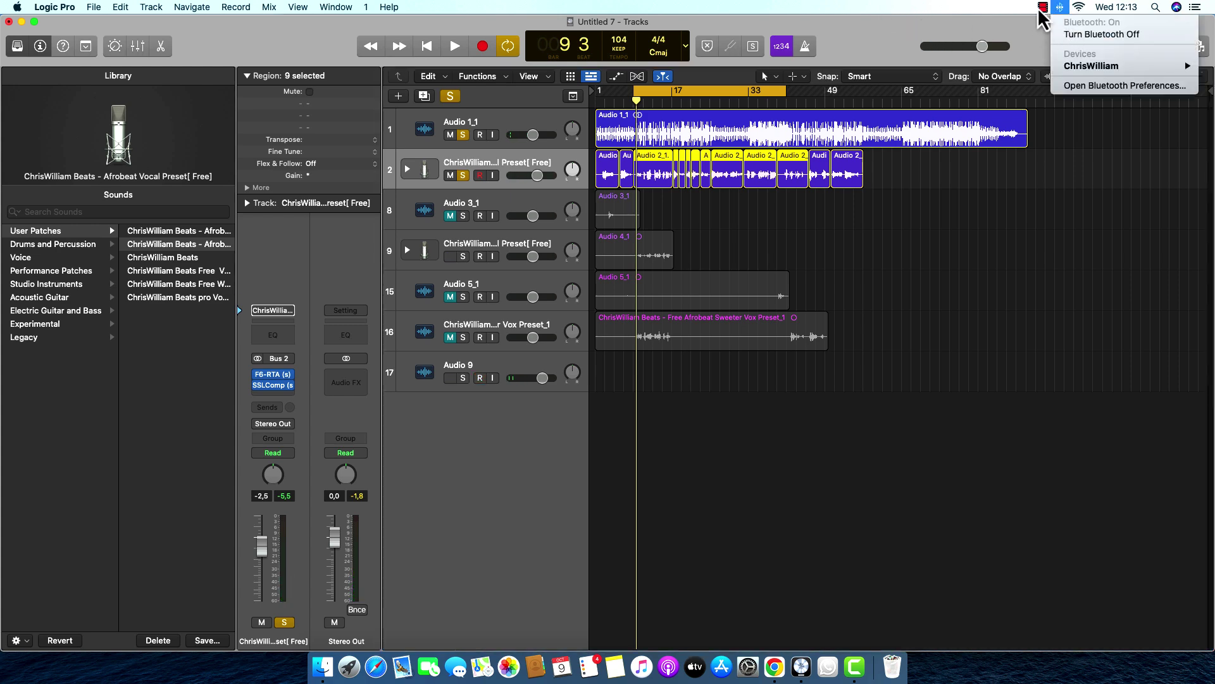